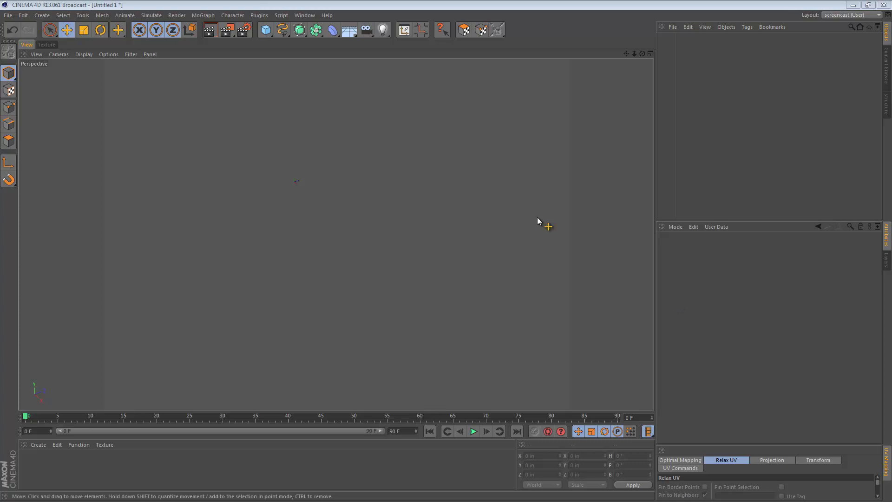
- Create a cylinder primitive and set its rotation segments to 12
click(265, 30)
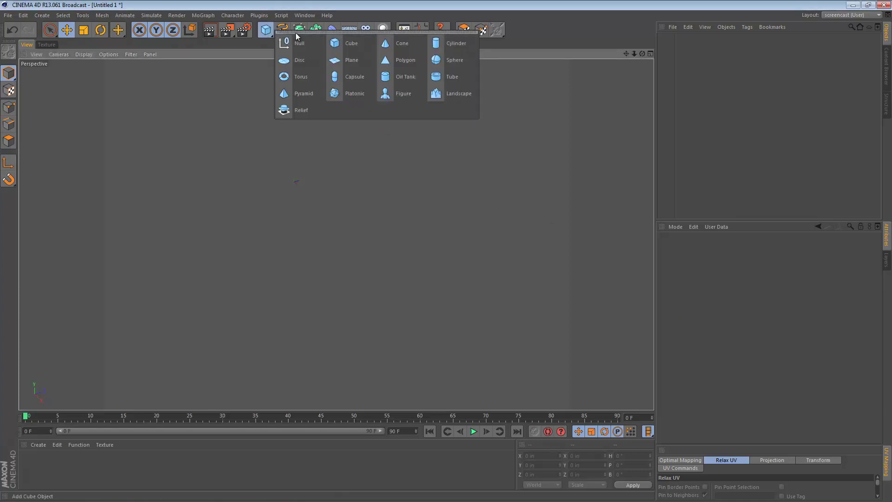
click(434, 41)
double_click(732, 296)
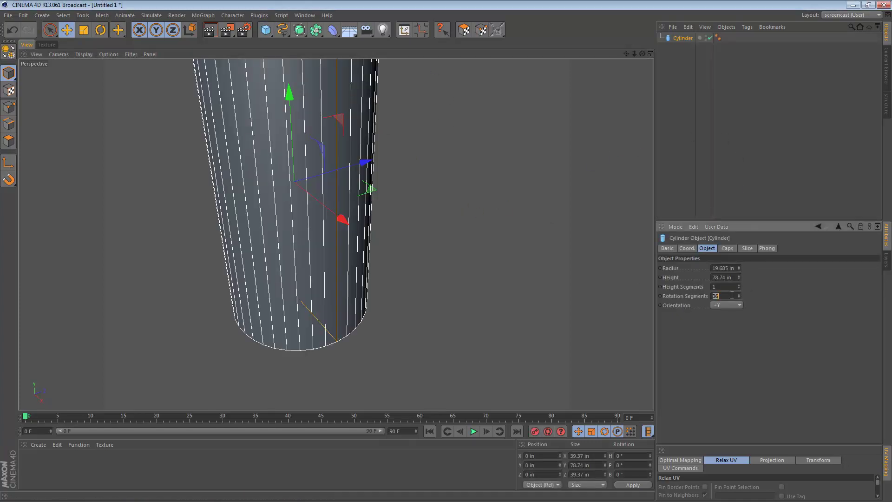
key(Return)
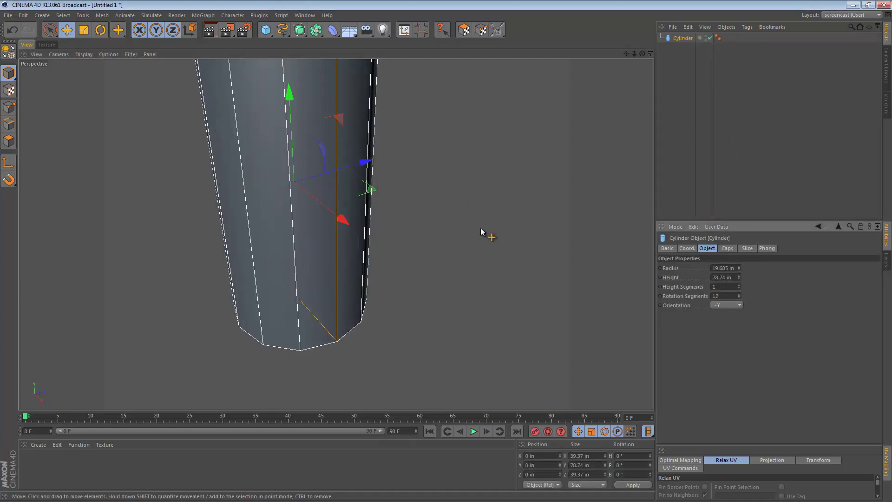
scroll(475, 203, down, 3)
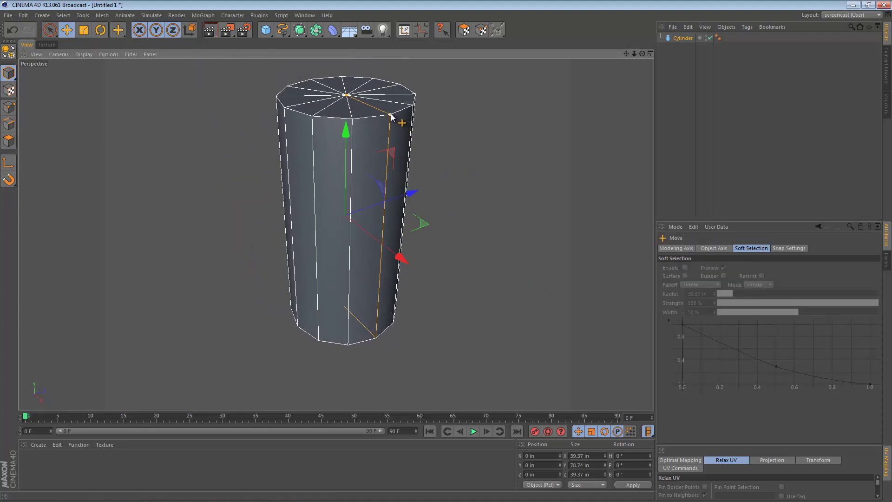
- Narrow the cylinder to a radius of about 8 in, keeping its height
drag(385, 97, 362, 110)
click(446, 241)
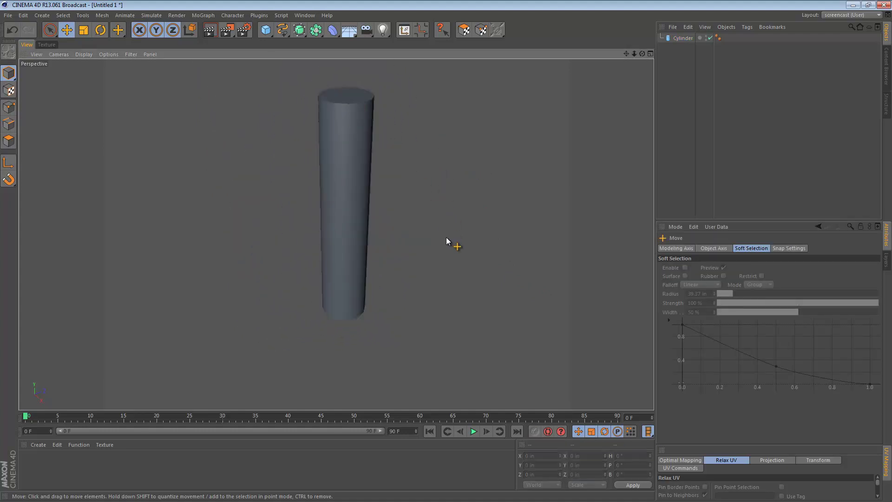
alt+drag(369, 245, 431, 195)
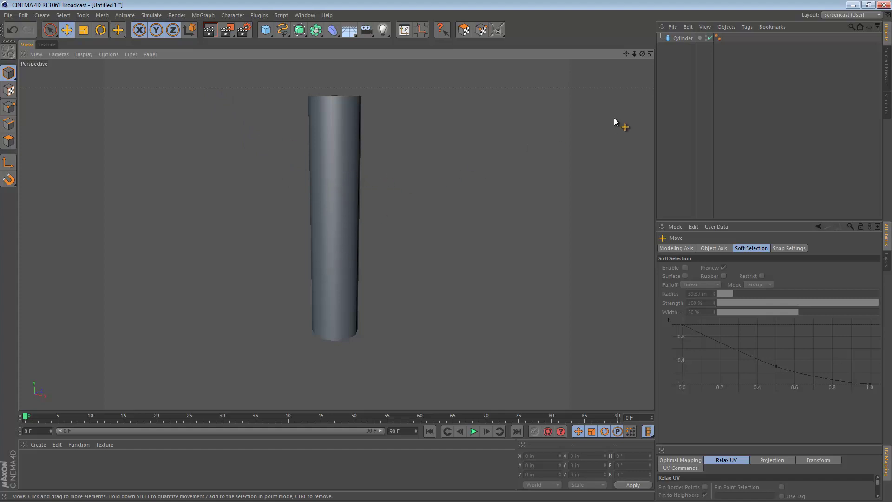
- Duplicate the cylinder and tilt the copy about 36° so that it leans across the upright one
click(682, 39)
ctrl+drag(679, 38, 679, 53)
alt+drag(392, 207, 343, 209)
key(r)
key(e)
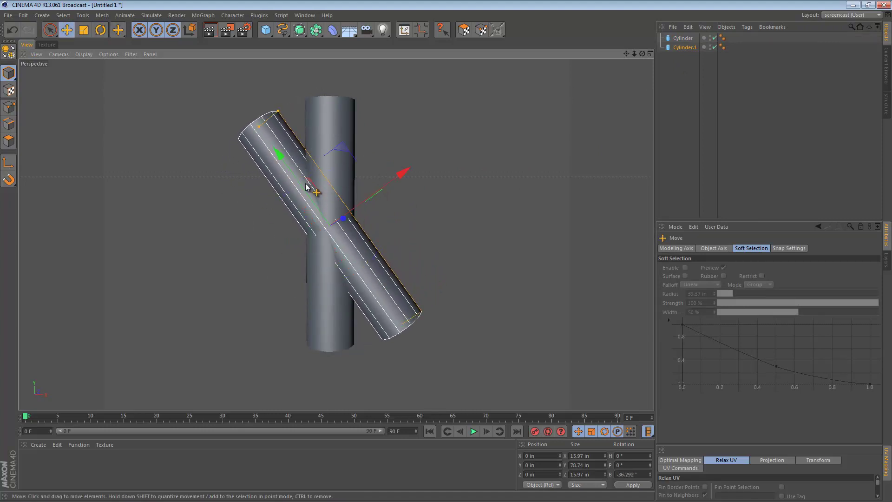
- Move the tilted cylinder outward along its axis to about X -22.3 in, Y 30.4 in, forming a side branch
drag(302, 182, 274, 151)
key(ctrl+z)
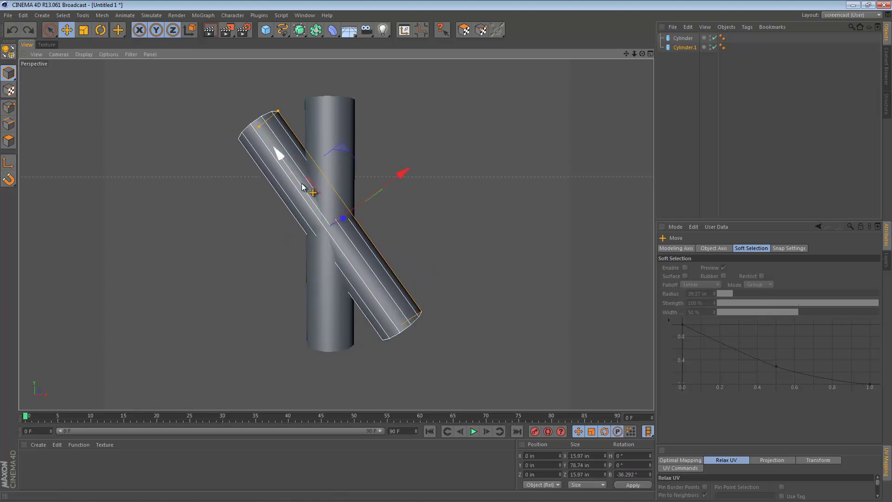
drag(302, 186, 251, 77)
click(432, 192)
- Raise the upright cylinder to about Y 17 in, leaving a short trunk below the branch
alt+right_drag(304, 195, 245, 200)
mouse_move(308, 198)
alt+mouse_down()
mouse_move(487, 191)
mouse_move(304, 195)
mouse_move(530, 199)
mouse_move(446, 272)
mouse_move(360, 201)
mouse_move(324, 202)
alt+mouse_up()
click(324, 201)
drag(324, 109, 325, 105)
key(ctrl+z)
drag(317, 155, 325, 124)
click(386, 157)
- Examine how the branch cylinder intersects the upright cylinder at the joint
alt+drag(334, 233, 326, 216)
alt+right_drag(320, 211, 456, 227)
alt+drag(319, 222, 423, 219)
alt+right_drag(423, 222, 392, 227)
click(302, 164)
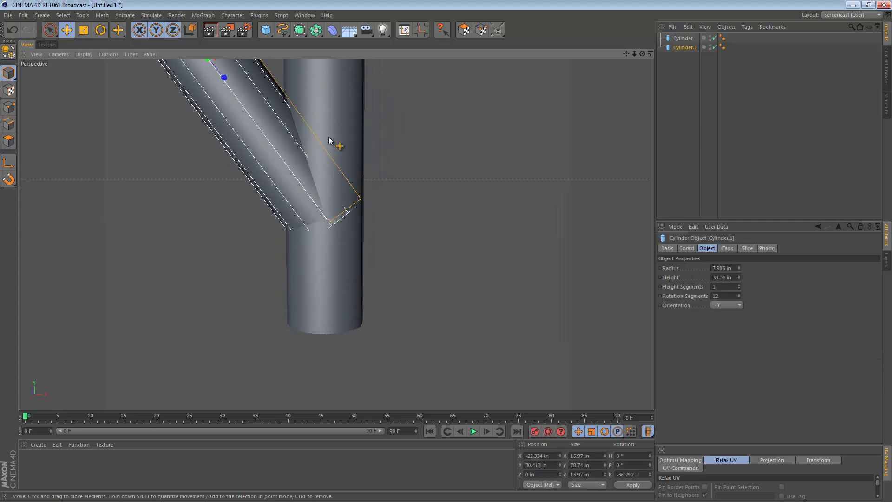
click(332, 139)
click(367, 258)
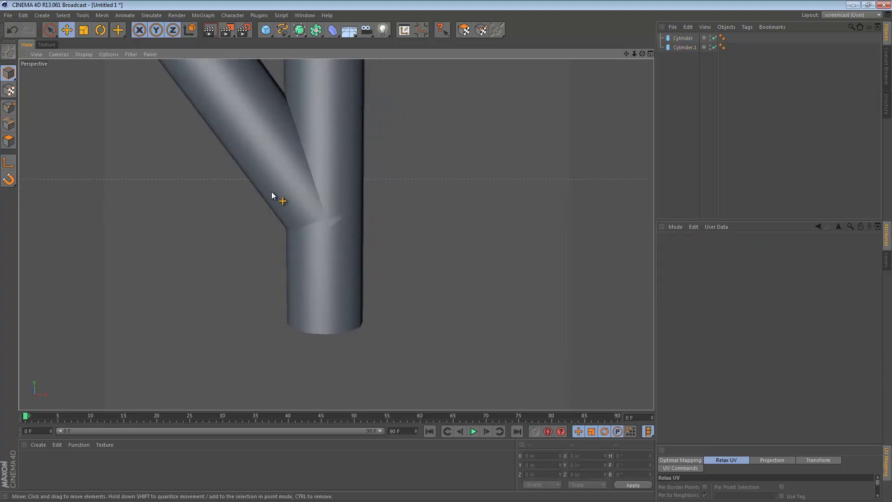
alt+right_drag(272, 193, 281, 261)
alt+right_drag(348, 280, 331, 250)
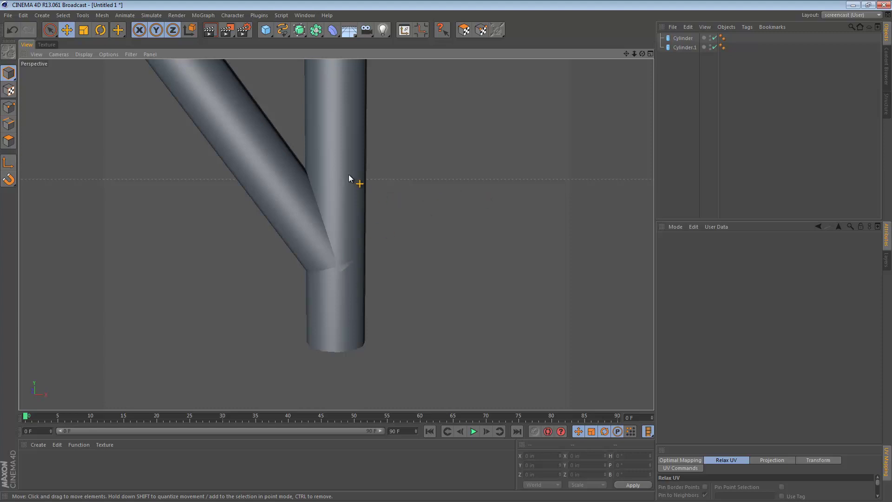
- Add a Boole object and place both cylinders inside it as children
click(317, 30)
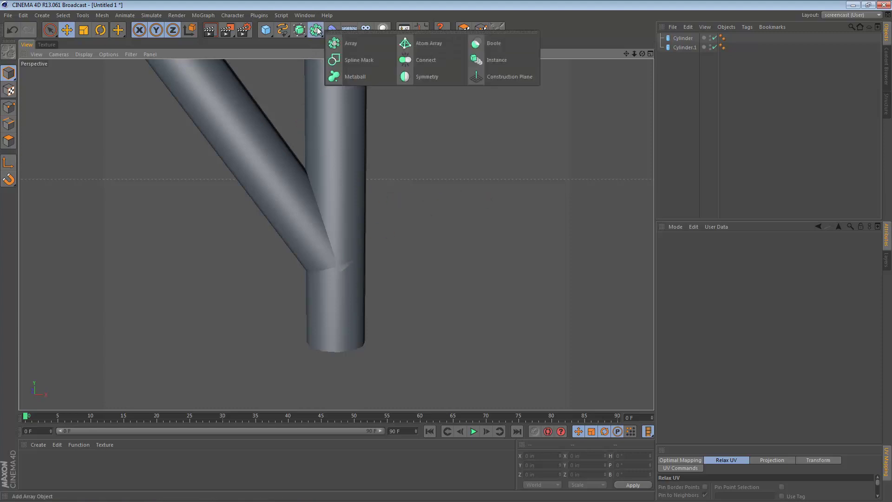
click(486, 47)
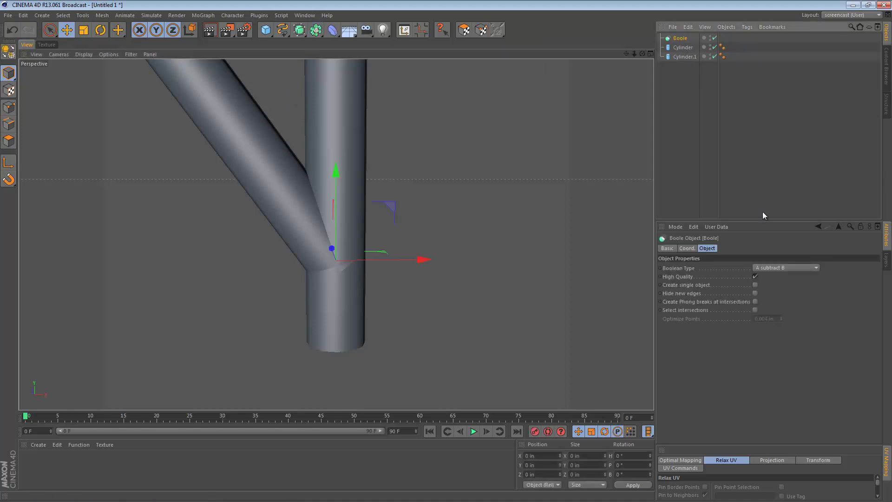
click(801, 270)
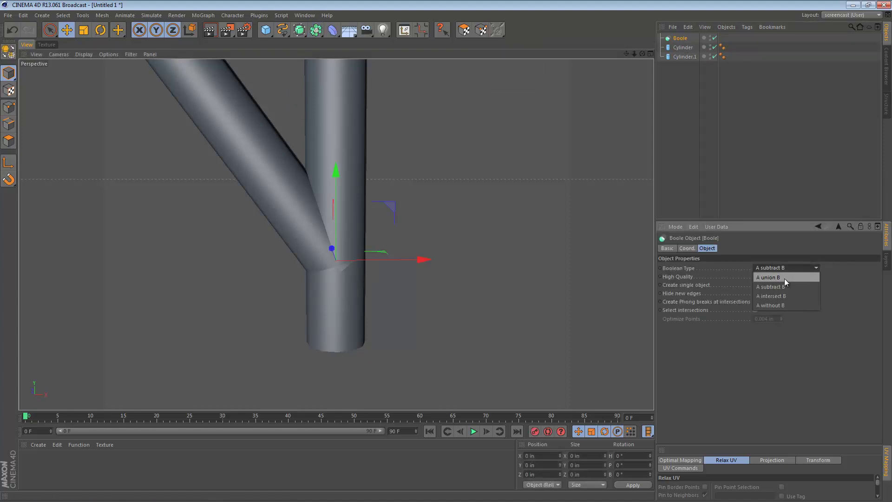
click(691, 101)
drag(682, 49, 684, 51)
click(483, 186)
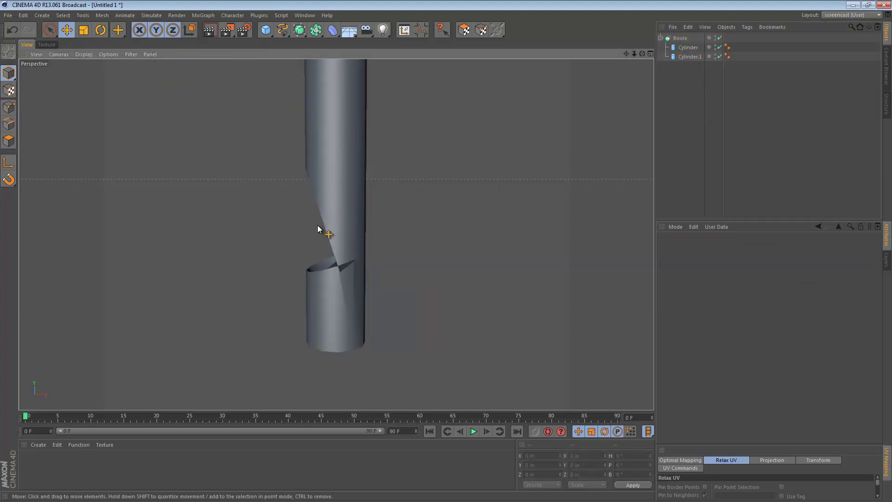
mouse_move(336, 234)
alt+mouse_down()
mouse_move(513, 218)
mouse_move(334, 229)
alt+mouse_up()
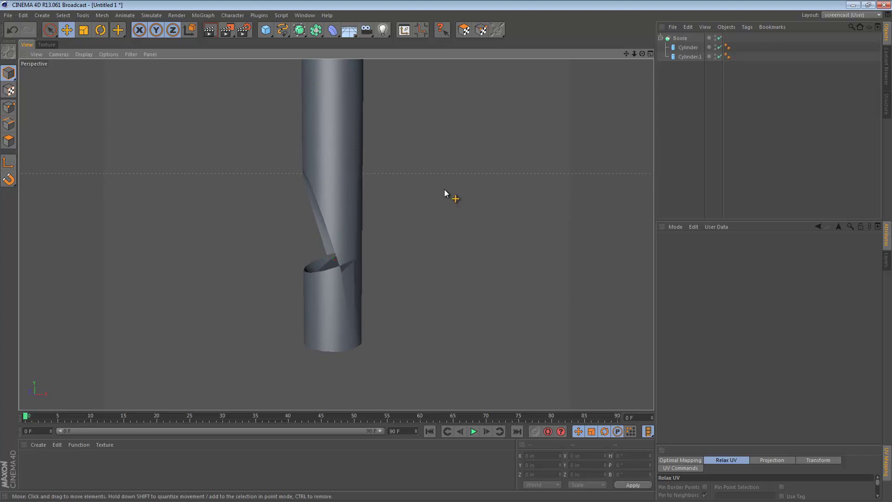
- Set the viewport display to Quick Shading (Lines) with full wireframe edges instead of isoparms
click(88, 54)
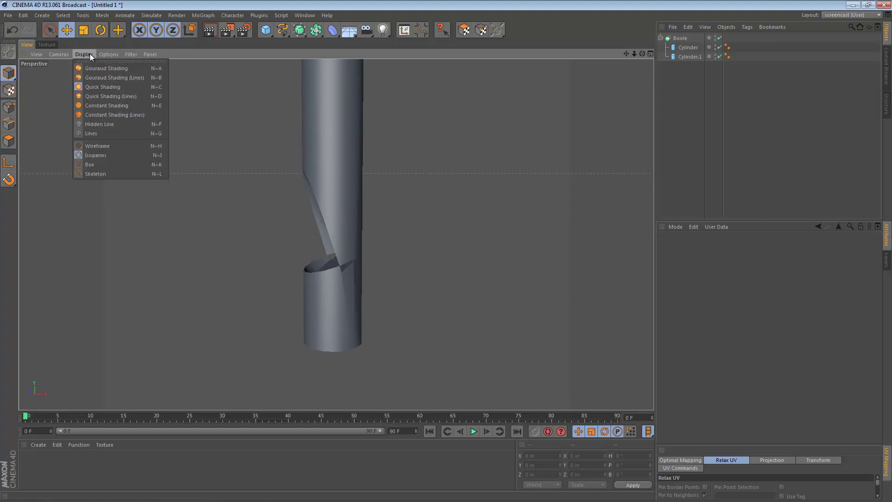
click(99, 98)
scroll(362, 250, up, 4)
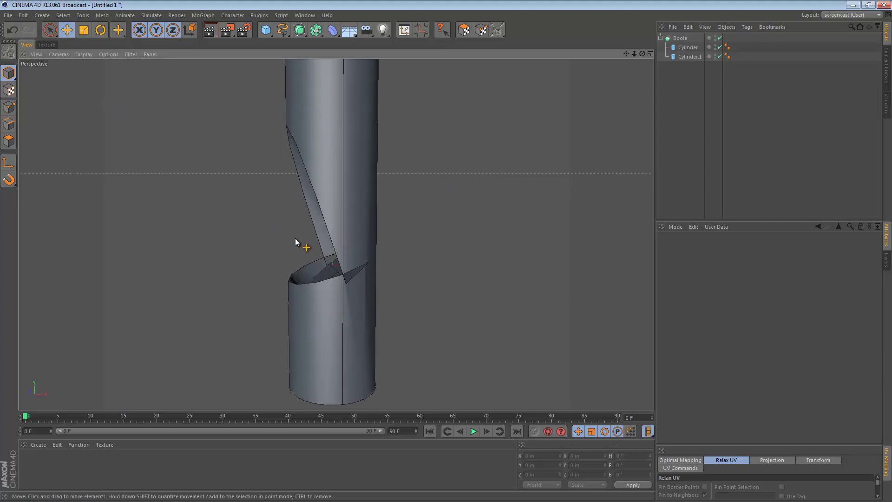
click(84, 54)
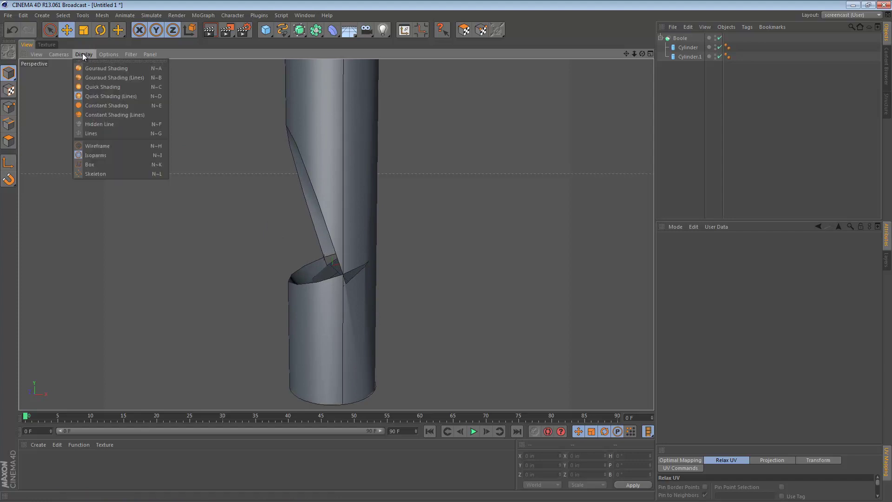
click(98, 144)
alt+drag(316, 240, 350, 219)
- Set the Boole object's Boolean type to A union B
click(681, 38)
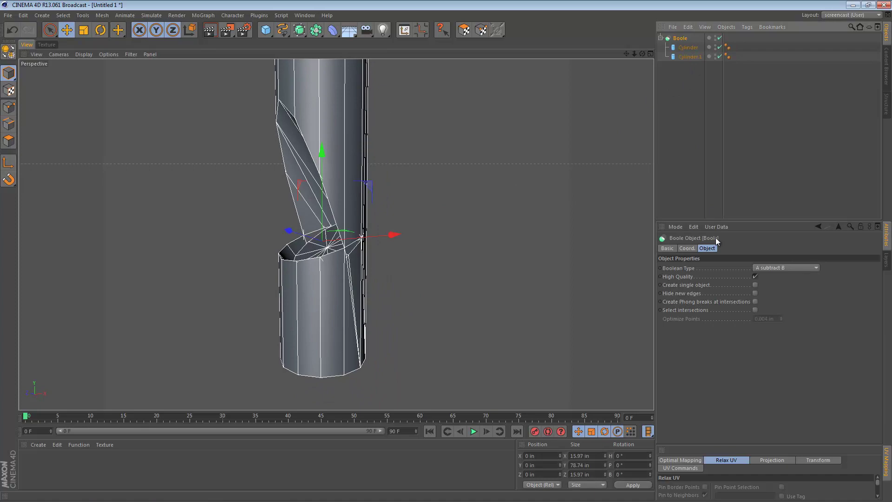
click(796, 269)
click(788, 278)
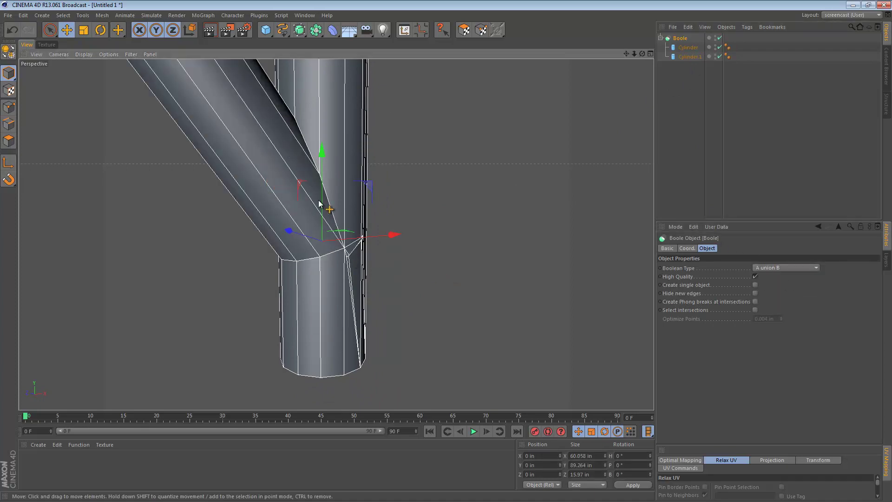
- Examine the edges and polygons of the united cylinders at the joint, from inside and outside the mesh
alt+drag(318, 203, 449, 273)
alt+right_drag(360, 142, 402, 204)
mouse_move(404, 206)
alt+mouse_down()
mouse_move(416, 186)
mouse_move(432, 195)
mouse_move(419, 211)
alt+mouse_up()
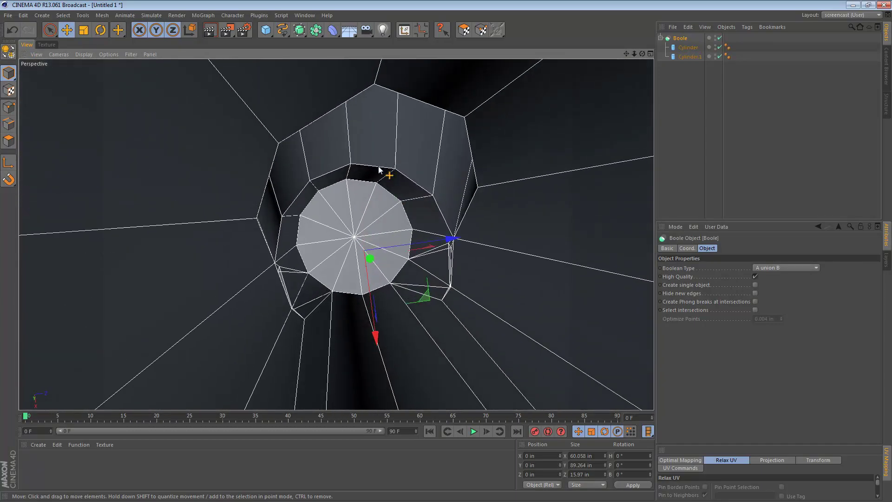
alt+right_drag(369, 174, 417, 157)
alt+middle_drag(417, 157, 404, 192)
alt+drag(404, 194, 363, 177)
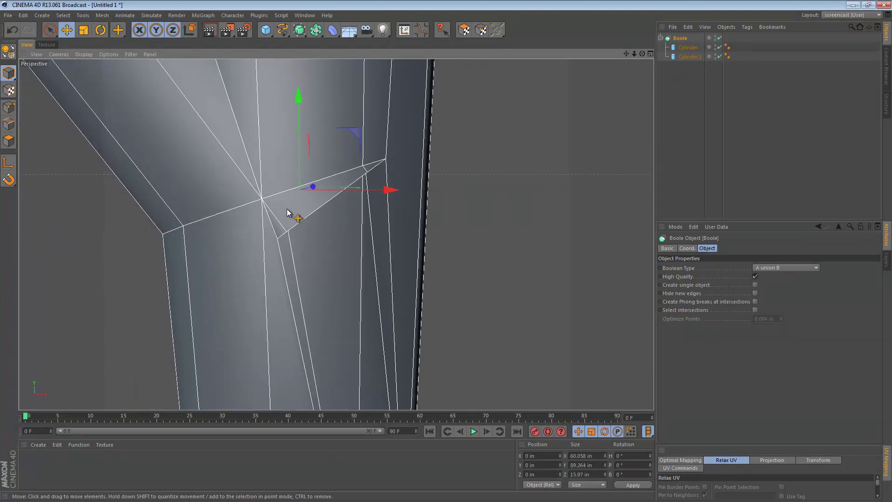
alt+right_drag(355, 153, 348, 178)
alt+drag(347, 177, 388, 188)
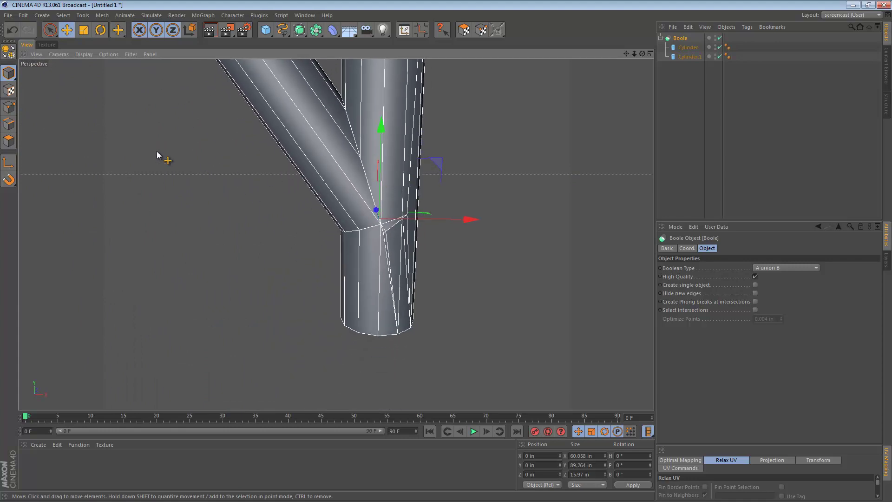
click(9, 73)
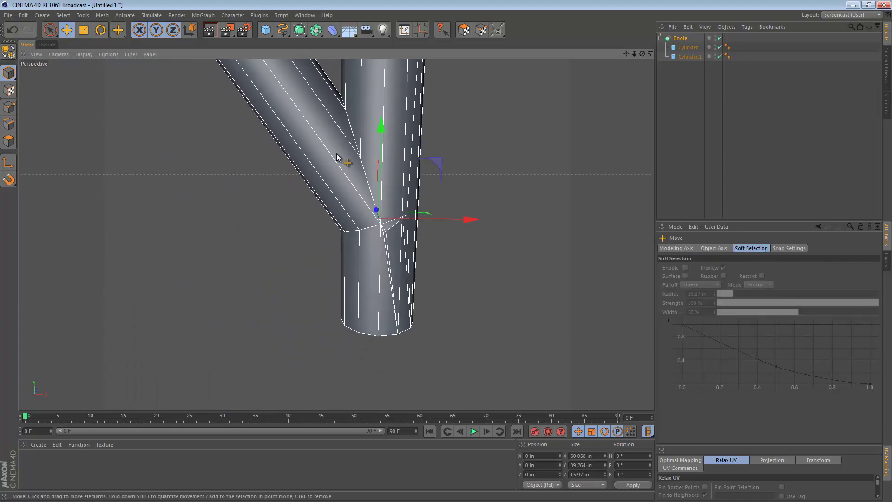
alt+middle_drag(409, 147, 393, 181)
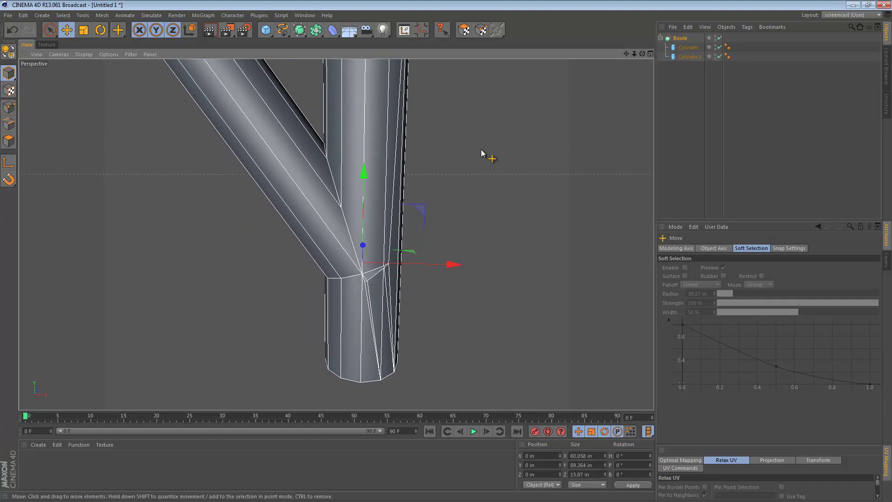
click(221, 221)
mouse_move(398, 182)
alt+right_down()
mouse_move(334, 192)
mouse_move(415, 193)
alt+right_up()
alt+middle_drag(389, 203, 403, 167)
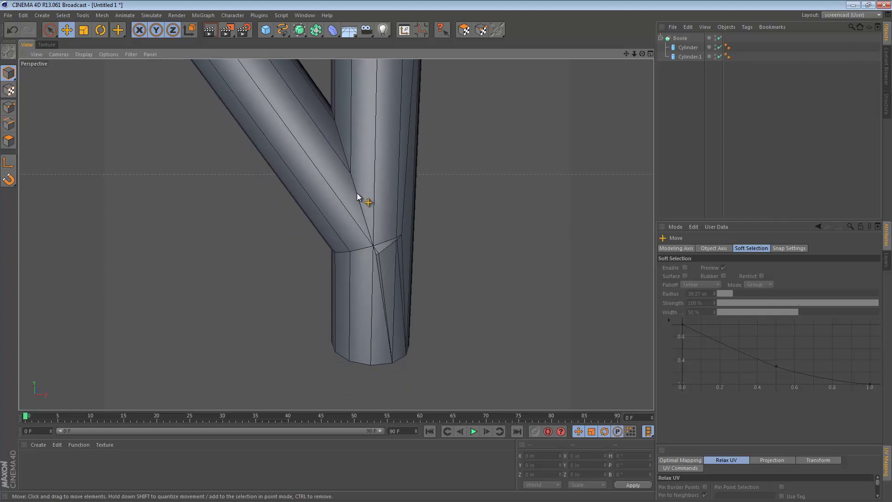
mouse_move(352, 193)
alt+right_down()
mouse_move(395, 195)
mouse_move(358, 199)
mouse_move(358, 213)
alt+right_up()
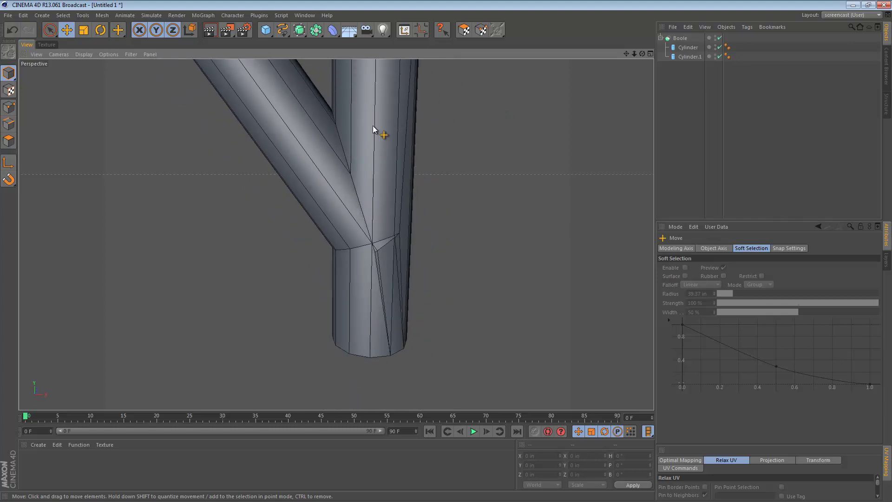
- Duplicate the branch cylinder and place the spare copy outside the Boole hierarchy
click(688, 48)
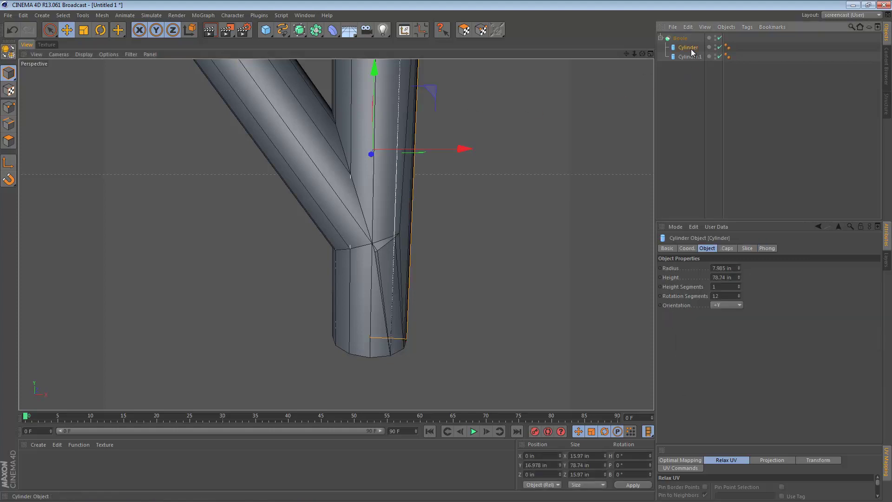
click(691, 57)
alt+middle_drag(382, 139, 401, 254)
ctrl+drag(684, 58, 685, 86)
drag(685, 54, 685, 54)
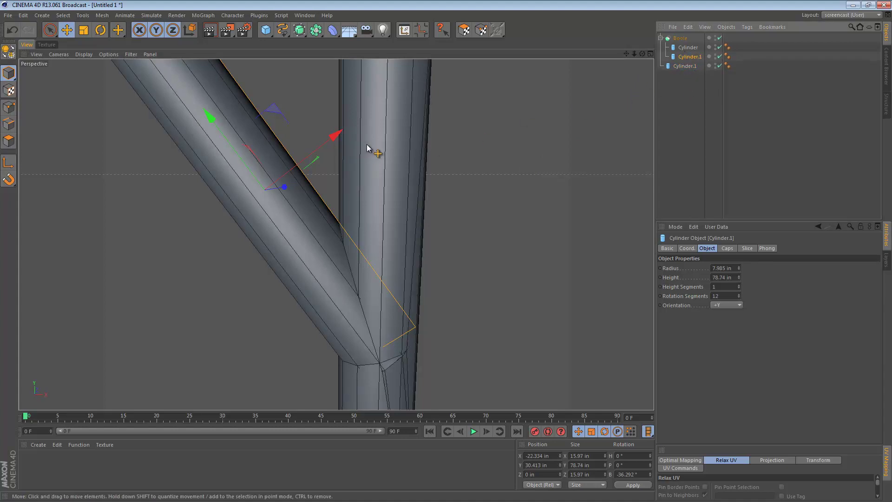
- Scale the branch cylinder inside the Boole to a radius of about 6.4 in and disable the spare copy outside it
alt+right_drag(382, 143, 371, 148)
key(t)
drag(400, 153, 349, 199)
click(720, 66)
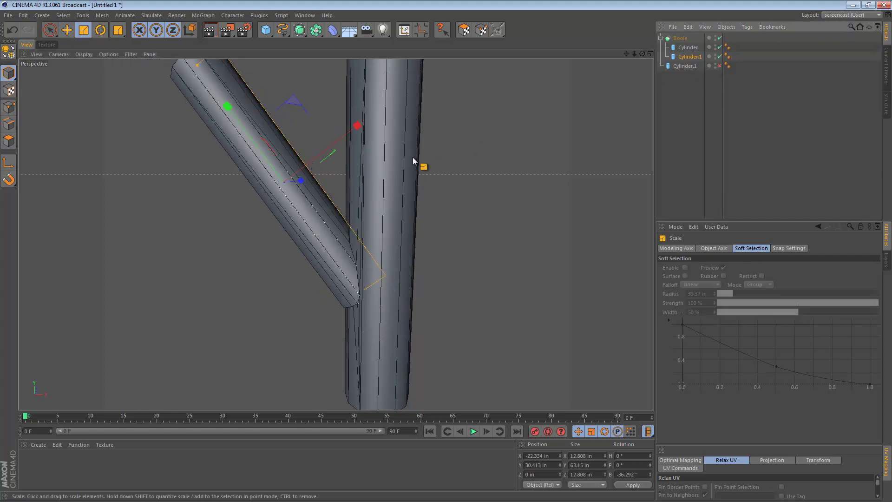
- Disable the Boole object so both cylinders display as separate primitives at the joint
alt+drag(391, 149, 425, 194)
alt+middle_drag(405, 236, 406, 122)
alt+right_drag(387, 166, 420, 172)
alt+drag(399, 176, 363, 197)
key(e)
click(241, 194)
alt+drag(241, 194, 284, 188)
click(719, 38)
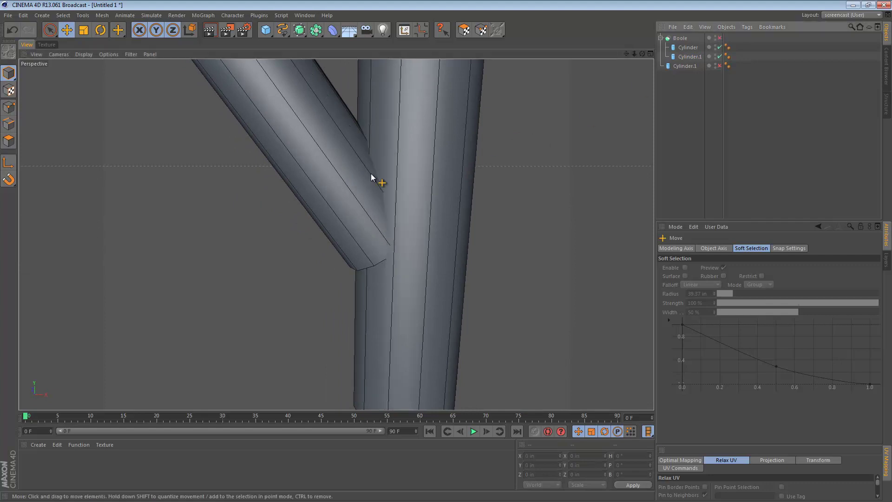
scroll(446, 174, down, 3)
scroll(444, 174, up, 3)
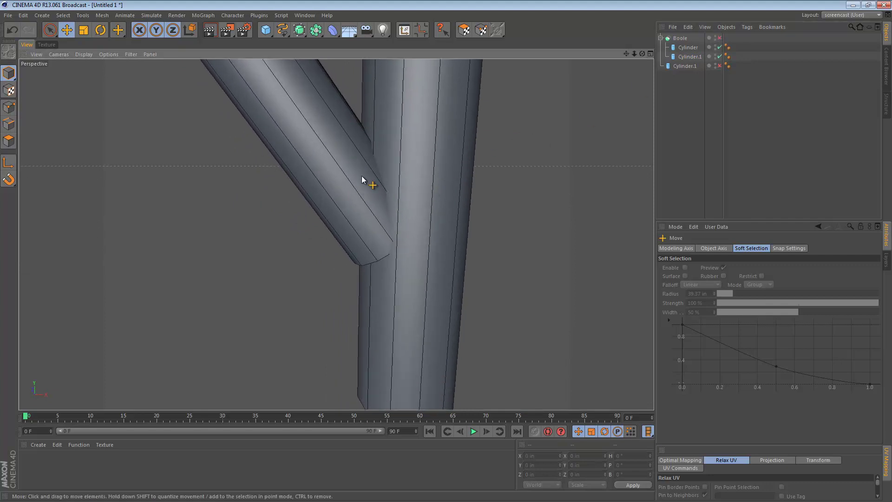
- Reduce the rotation segments of the branch cylinder inside the Boole to 9
click(344, 173)
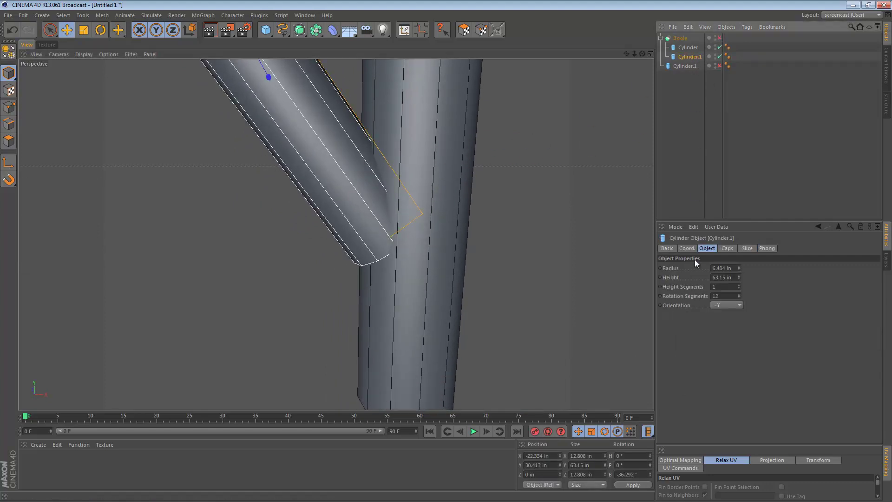
click(736, 297)
key(Down)
key(Down)
key(Down)
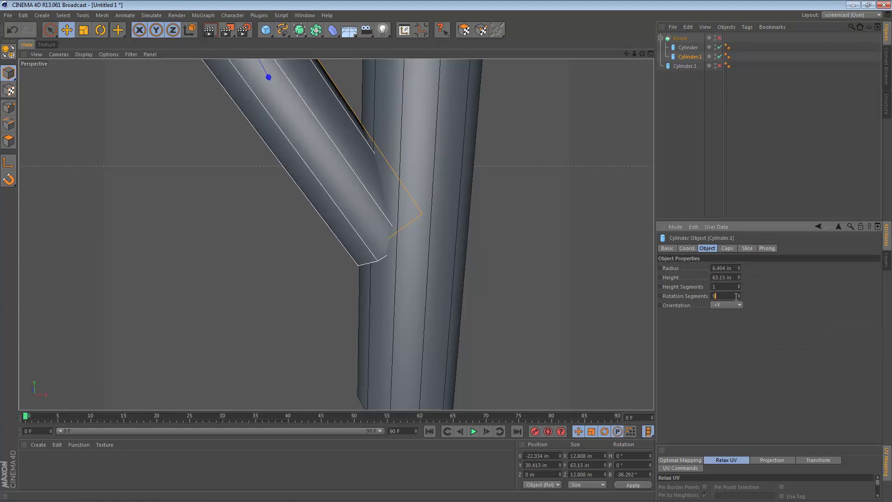
- Delete the thin branch cylinder from the Boole, then enable both the spare full-size branch cylinder and the Boole object
click(708, 193)
alt+drag(329, 99, 450, 164)
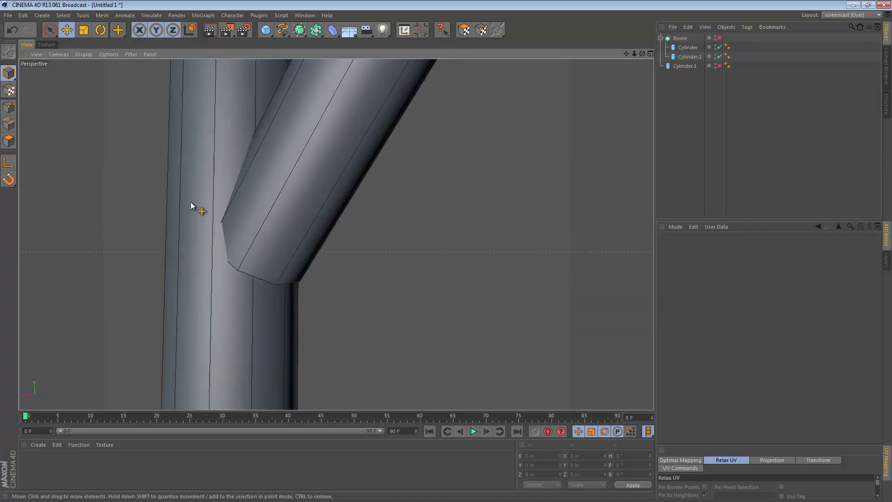
alt+drag(196, 205, 349, 245)
alt+right_drag(457, 161, 374, 179)
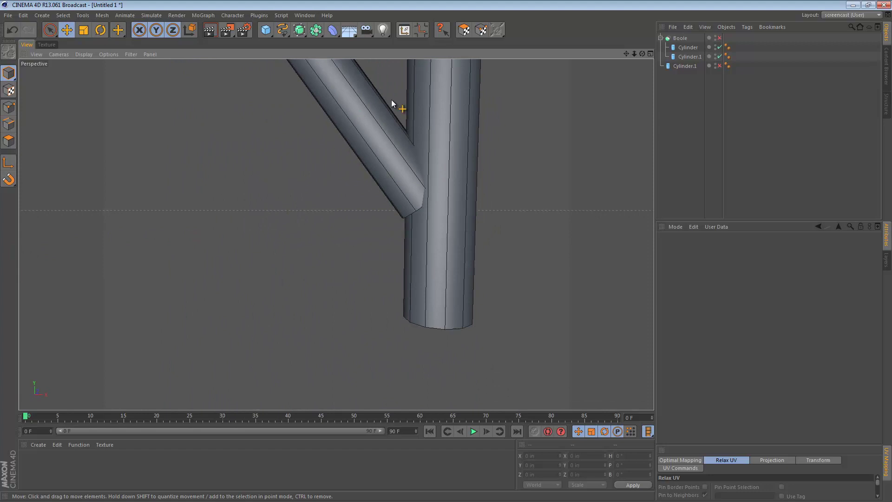
alt+drag(392, 103, 389, 197)
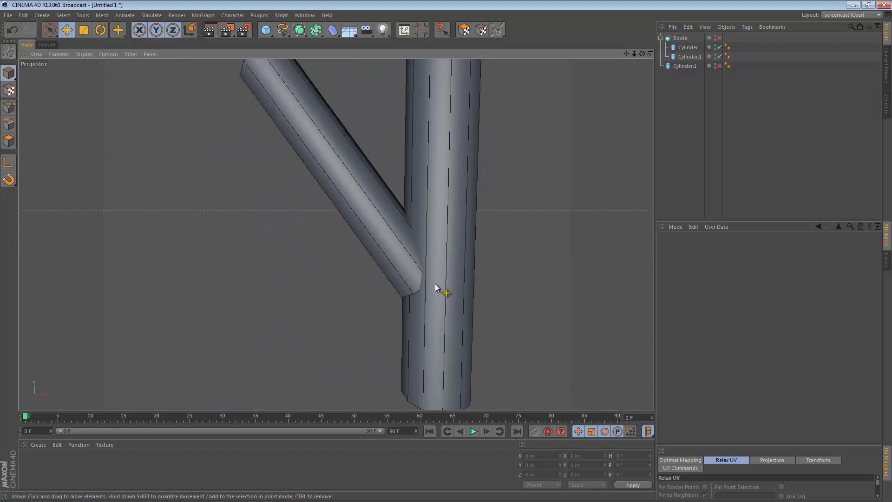
click(690, 57)
key(Delete)
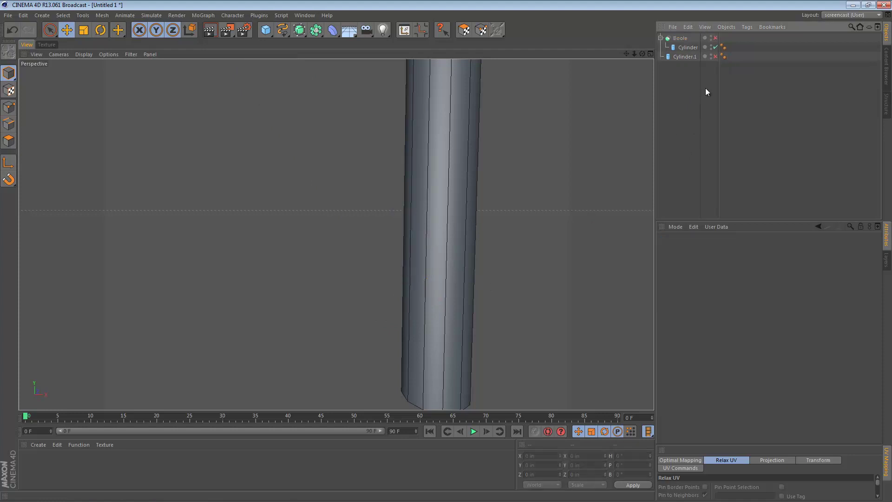
click(715, 57)
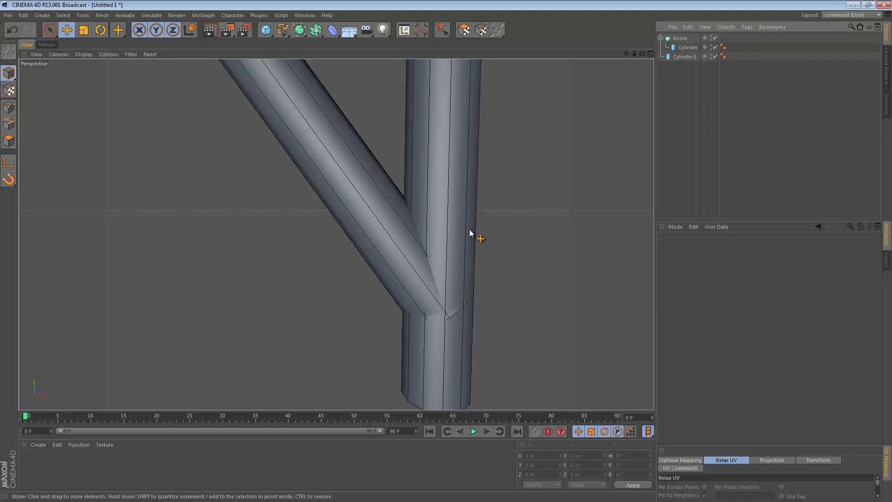
- Try rotating the full-size branch cylinder about its own axis to change how its edges meet the upright
alt+drag(469, 231, 429, 216)
click(540, 158)
key(r)
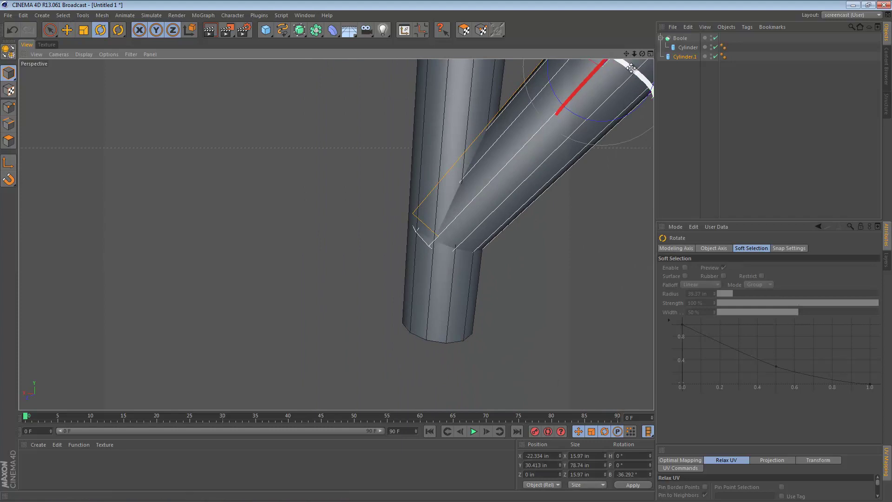
drag(631, 68, 587, 140)
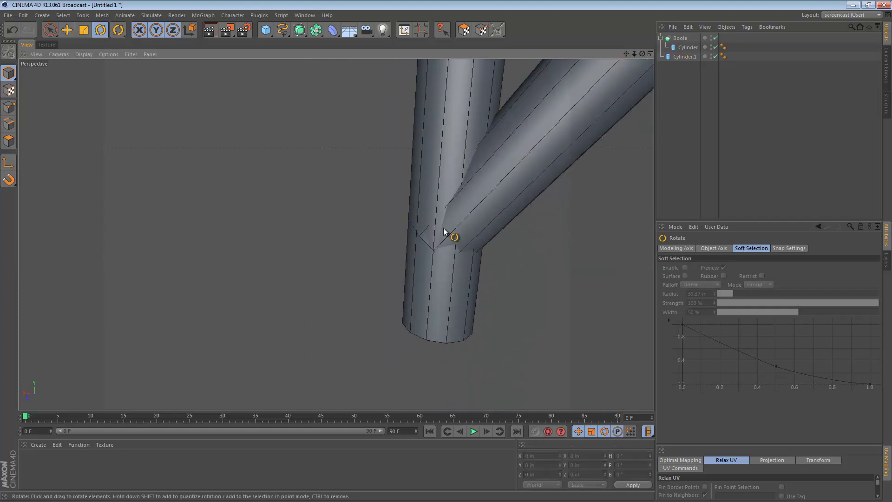
alt+drag(457, 248, 426, 261)
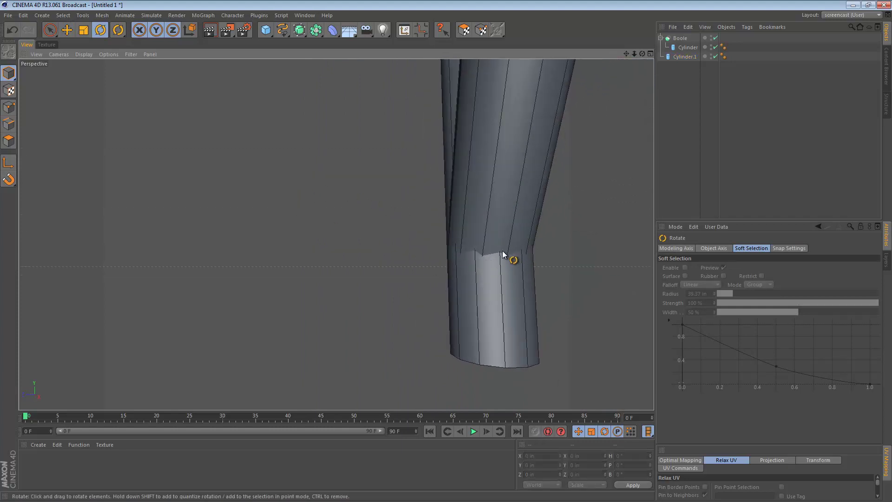
alt+drag(498, 249, 461, 241)
- Place the full-size branch cylinder inside the Boole and make both cylinders editable polygon objects
click(460, 241)
alt+drag(518, 208, 388, 277)
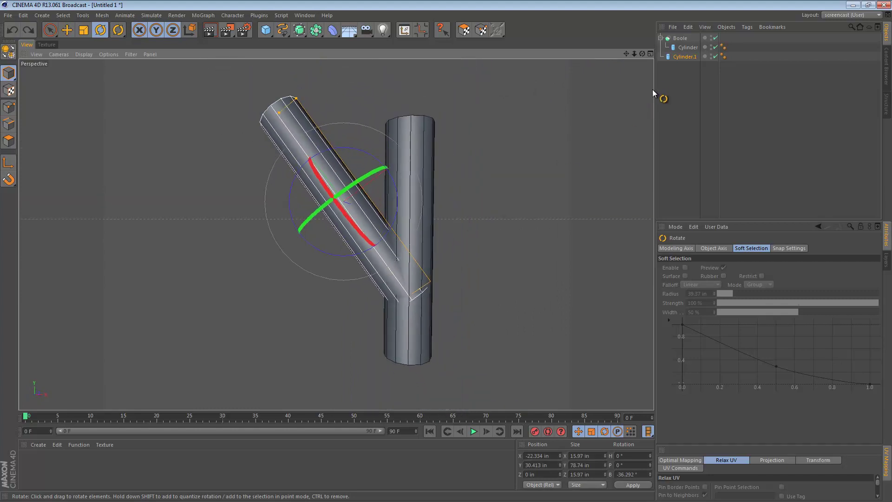
ctrl+click(687, 48)
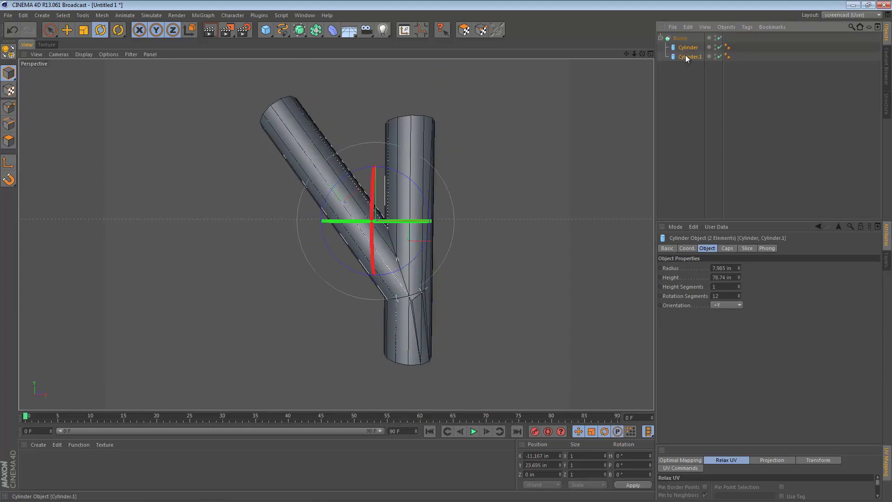
click(7, 50)
click(9, 141)
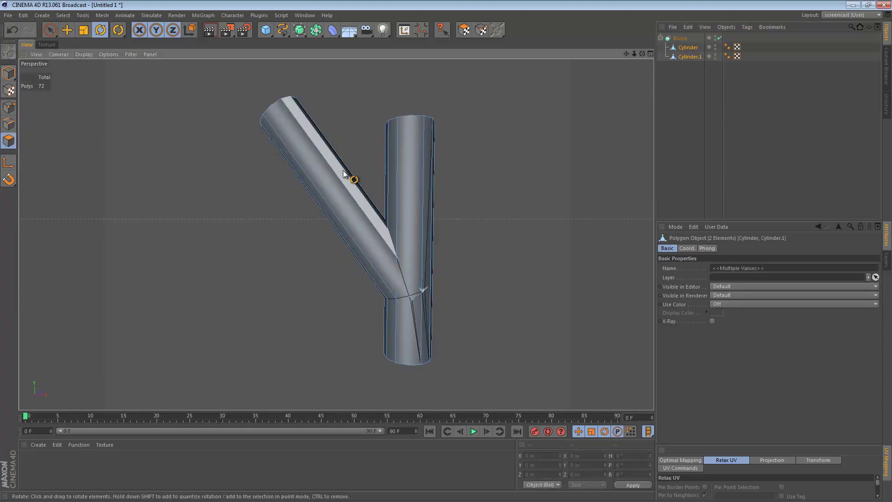
- Select all polygons of both editable cylinders and optimize their meshes
alt+drag(347, 171, 285, 151)
key(ctrl+a)
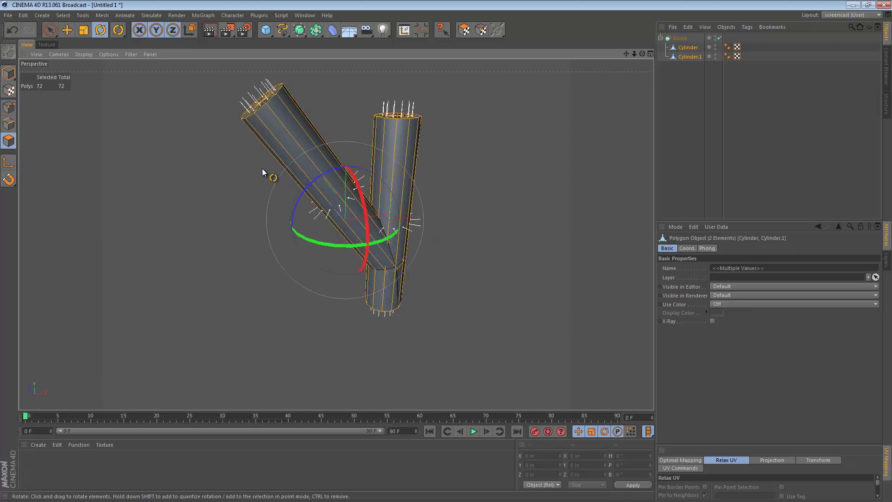
right_click(263, 170)
click(292, 472)
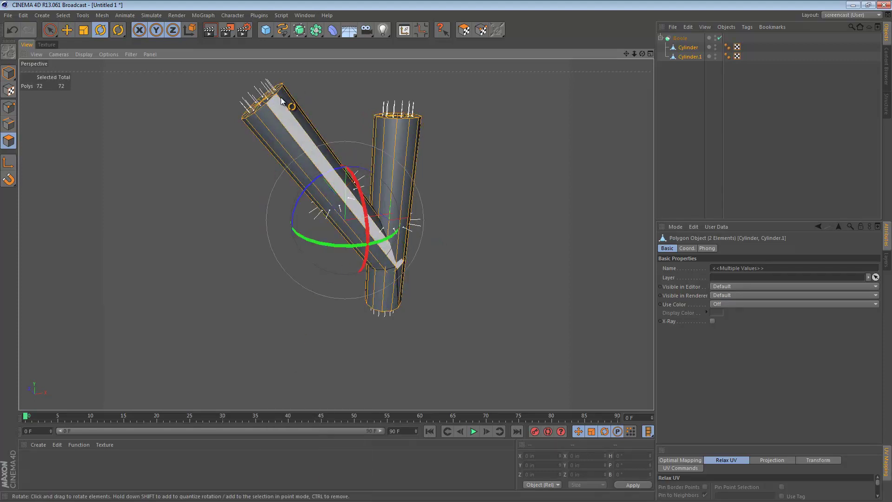
click(10, 73)
key(e)
click(169, 208)
- Examine the edge flow around the joint in the perspective and front views
alt+right_drag(413, 263, 475, 263)
alt+drag(381, 262, 278, 179)
alt+right_drag(347, 264, 392, 266)
scroll(392, 268, down, 5)
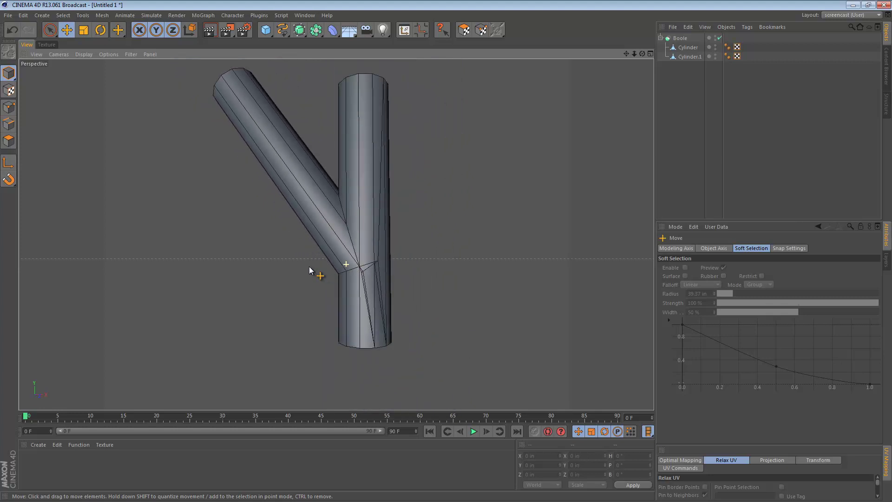
middle_click(298, 216)
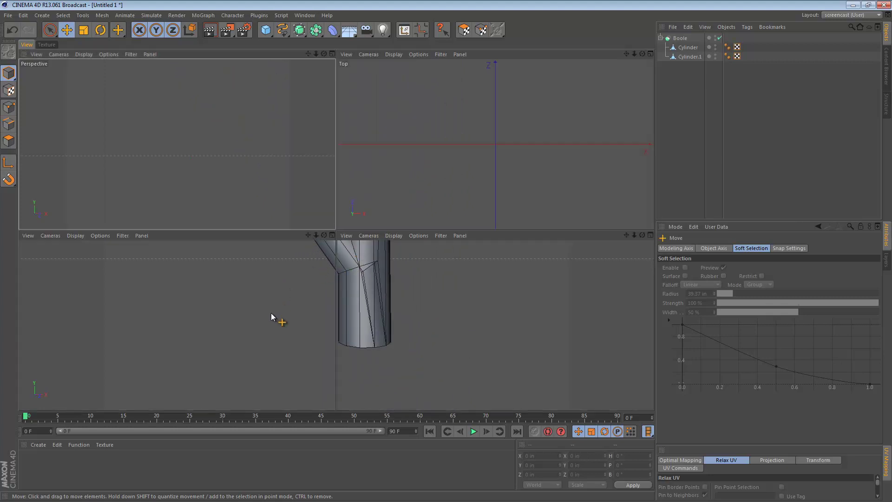
middle_click(358, 269)
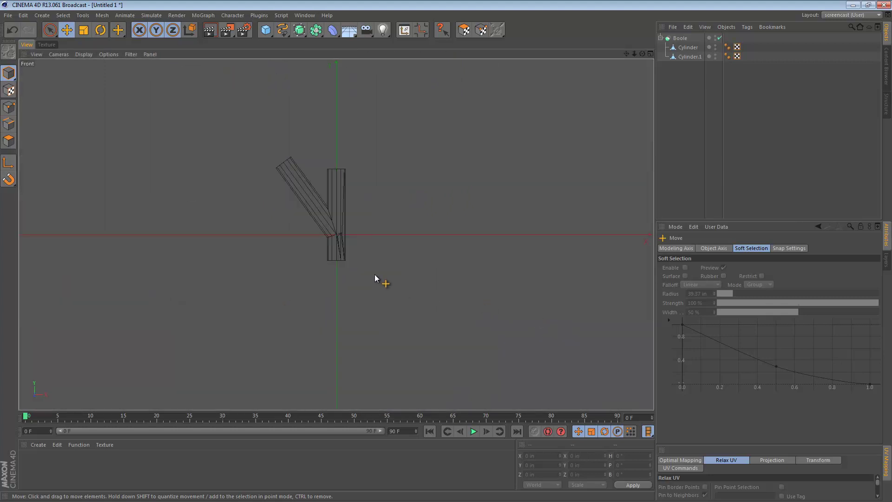
scroll(342, 233, up, 4)
scroll(421, 263, up, 4)
key(F1)
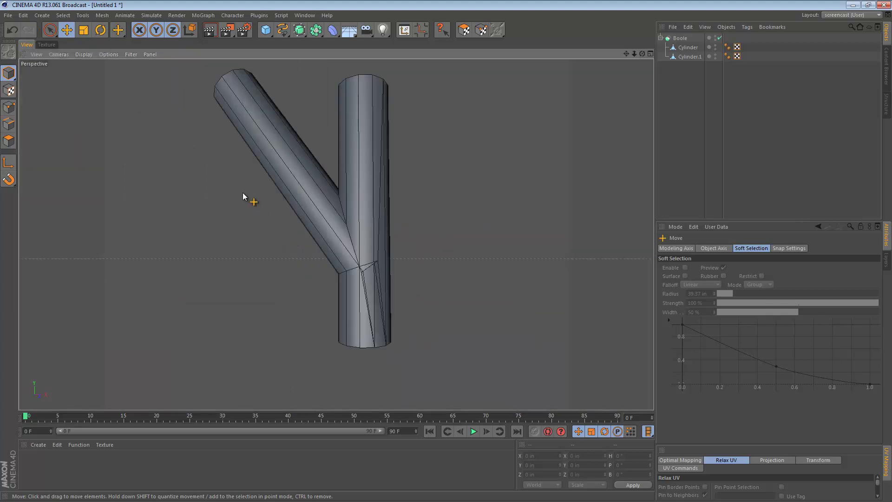
alt+drag(368, 201, 417, 216)
alt+drag(349, 144, 421, 169)
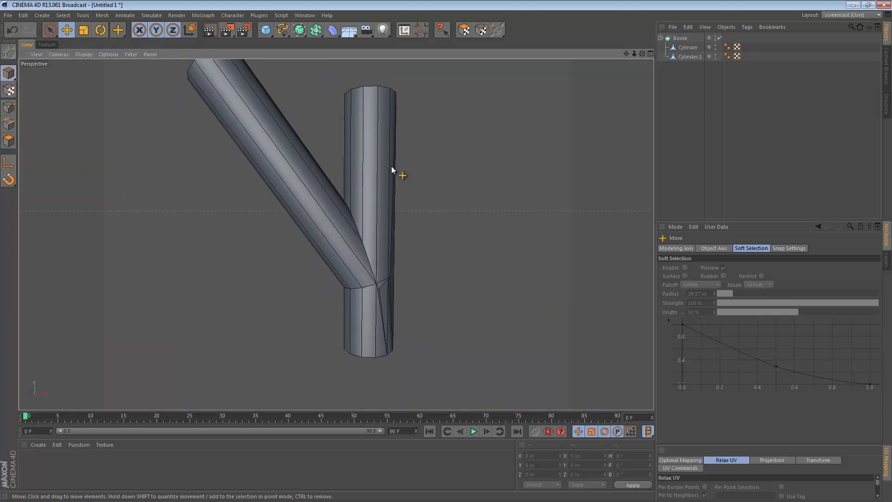
alt+drag(380, 199, 295, 243)
alt+drag(403, 272, 299, 199)
middle_click(299, 199)
middle_click(249, 371)
middle_click(520, 314)
middle_click(521, 314)
alt+middle_drag(401, 353, 384, 236)
alt+right_drag(389, 236, 430, 233)
alt+middle_drag(424, 229, 458, 319)
alt+middle_drag(442, 284, 433, 272)
alt+right_drag(432, 273, 409, 275)
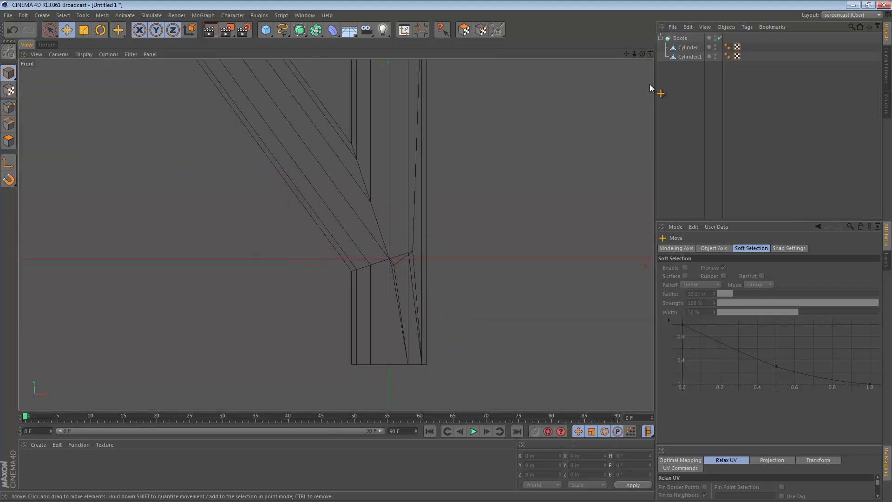
middle_click(372, 97)
middle_click(207, 116)
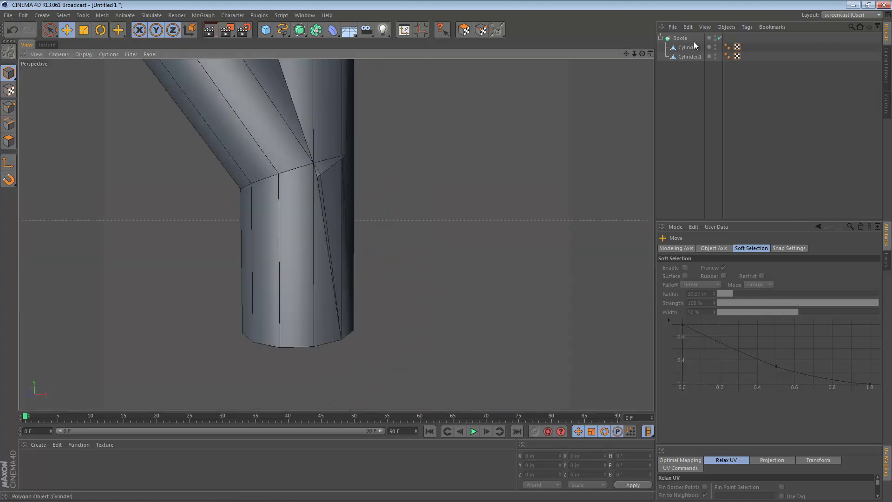
- Select the upright cylinder for polygon editing and set the Knife to Line mode
click(692, 41)
click(682, 49)
mouse_move(328, 157)
alt+mouse_down()
mouse_move(203, 163)
mouse_move(318, 171)
alt+mouse_up()
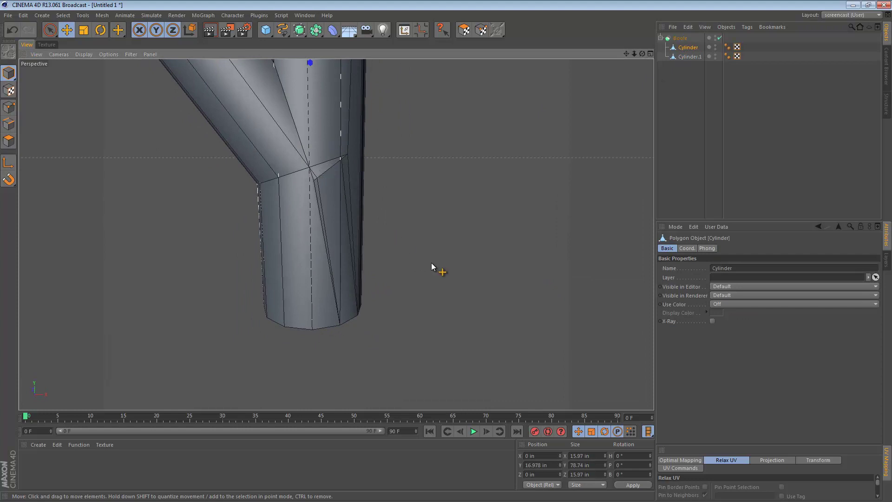
key(k)
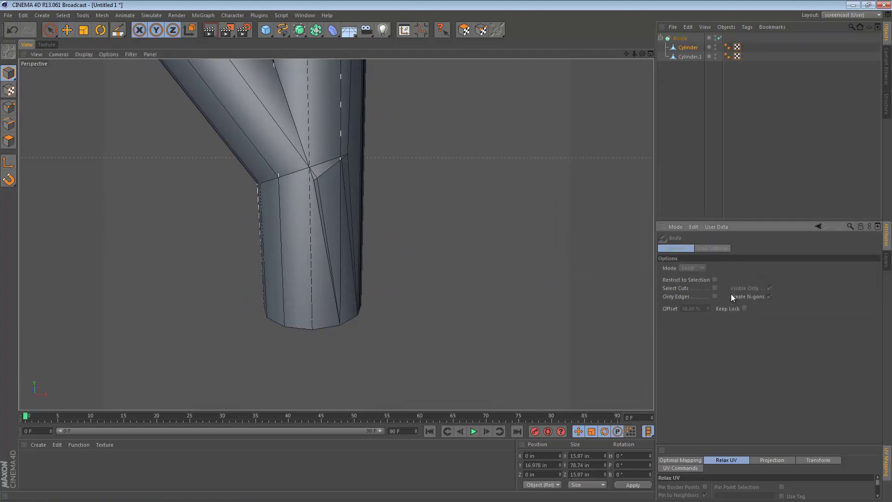
click(688, 49)
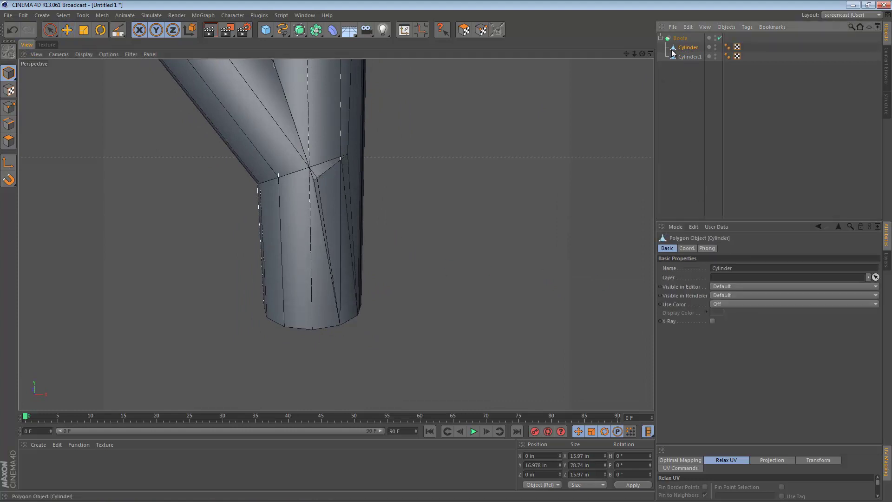
click(7, 125)
click(9, 139)
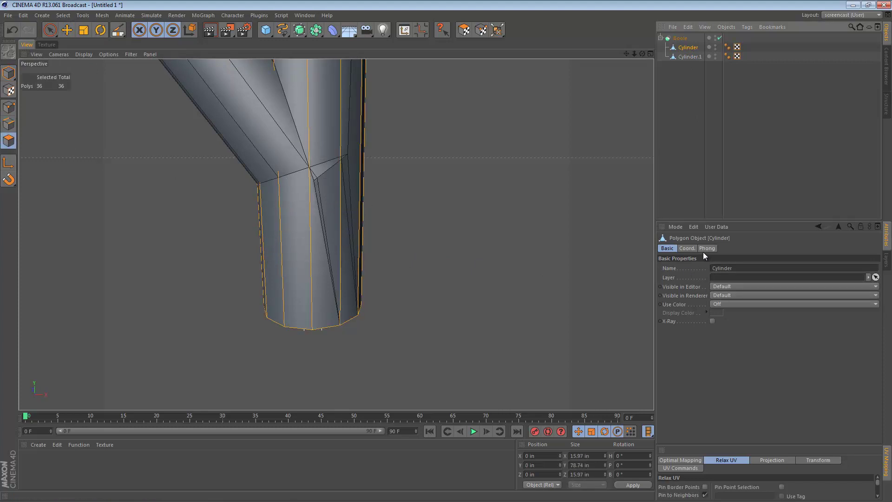
key(k)
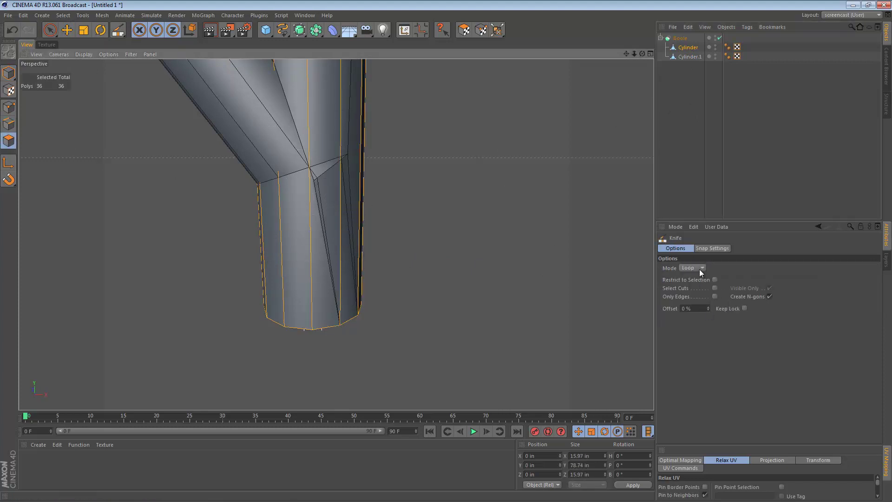
click(696, 266)
click(695, 273)
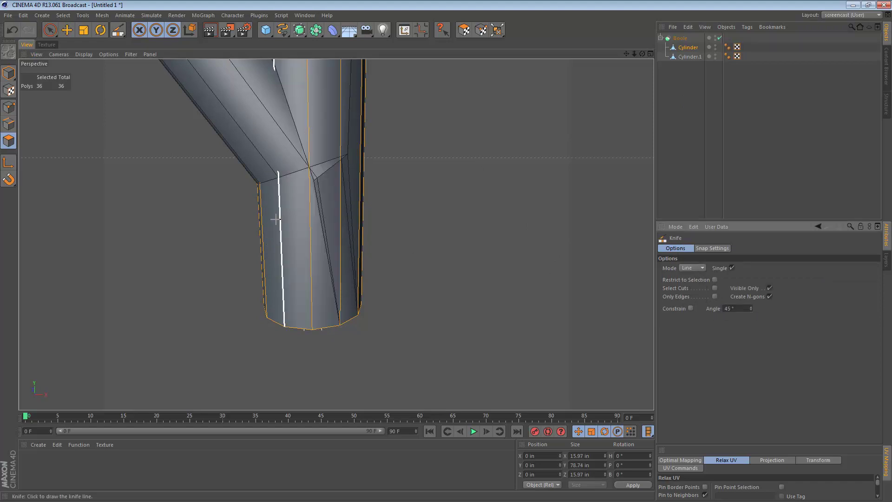
- Cut across the front faces of the upright cylinder just below the branch joint with the Knife
alt+right_drag(276, 219, 318, 219)
alt+drag(318, 219, 423, 208)
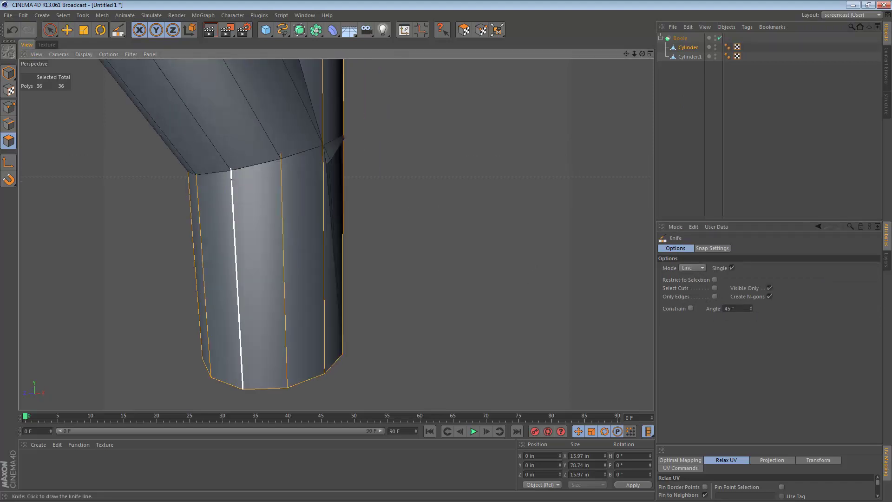
drag(232, 190, 160, 174)
drag(322, 168, 367, 151)
alt+drag(384, 150, 391, 148)
alt+right_drag(391, 147, 344, 163)
alt+middle_drag(353, 164, 355, 223)
alt+drag(374, 217, 492, 224)
alt+right_drag(330, 238, 402, 227)
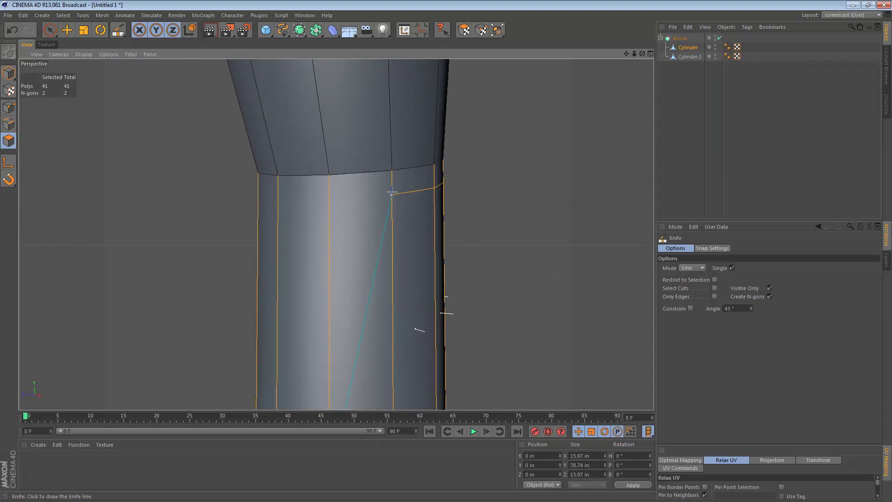
- Continue the knife cut around the upright cylinder beneath the underside of the branch
drag(392, 194, 329, 199)
alt+drag(331, 201, 530, 228)
drag(331, 200, 305, 201)
alt+middle_drag(207, 204, 345, 235)
drag(334, 217, 256, 196)
alt+right_drag(326, 256, 272, 266)
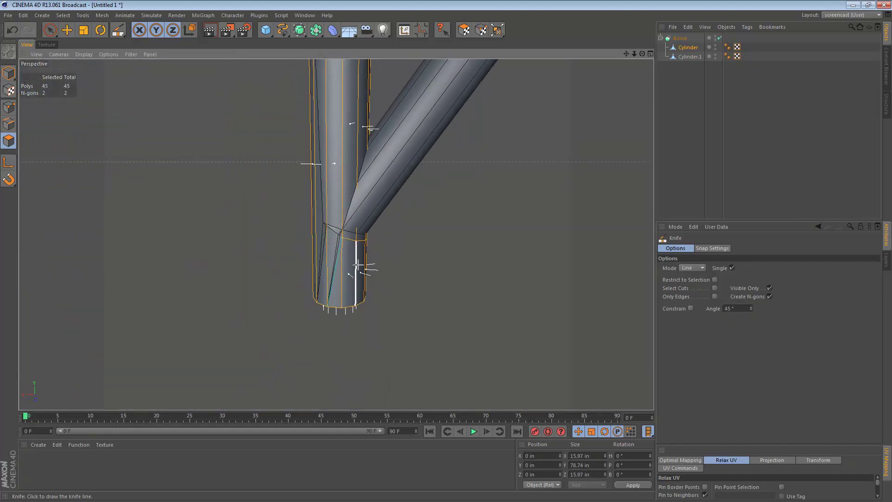
- Extend the knife cut across the remaining faces opposite the branch to close the edge loop below the joint
alt+right_drag(346, 238, 396, 237)
alt+drag(348, 237, 418, 241)
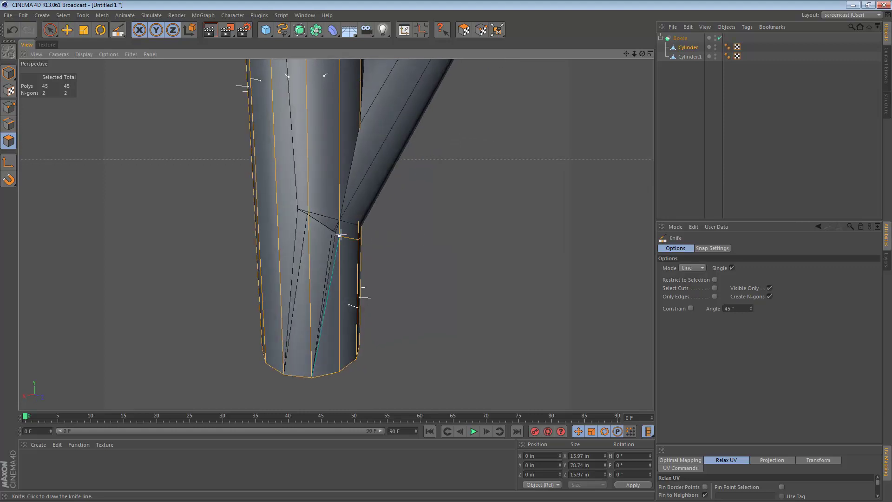
drag(341, 235, 445, 209)
drag(278, 212, 253, 222)
mouse_move(174, 237)
mouse_down()
mouse_move(215, 220)
mouse_move(119, 213)
mouse_move(138, 218)
mouse_up()
- Examine the new edge loop and the surrounding mesh from all sides of the joint
alt+drag(294, 212, 116, 209)
alt+middle_drag(398, 315, 335, 234)
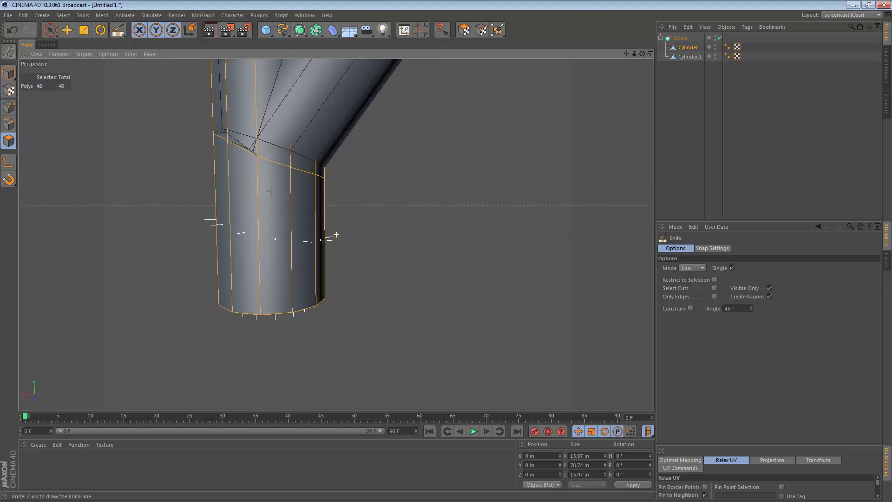
alt+drag(261, 179, 307, 200)
alt+middle_drag(269, 179, 306, 231)
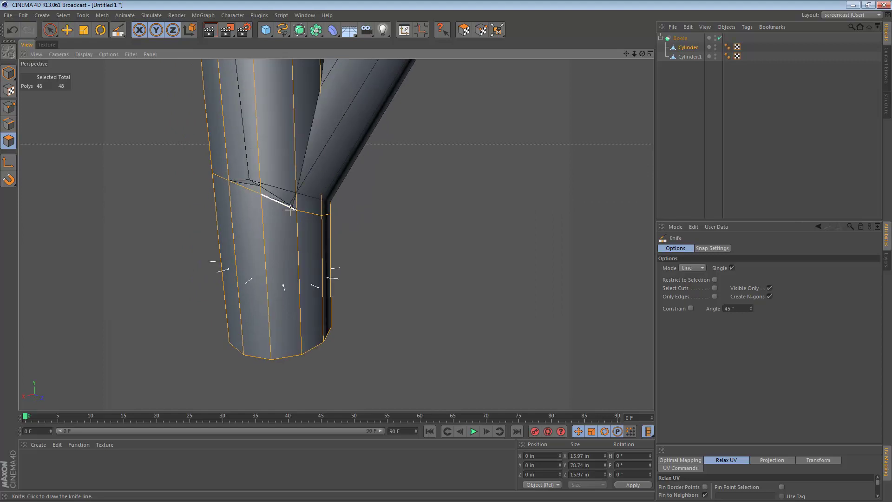
alt+drag(245, 197, 576, 179)
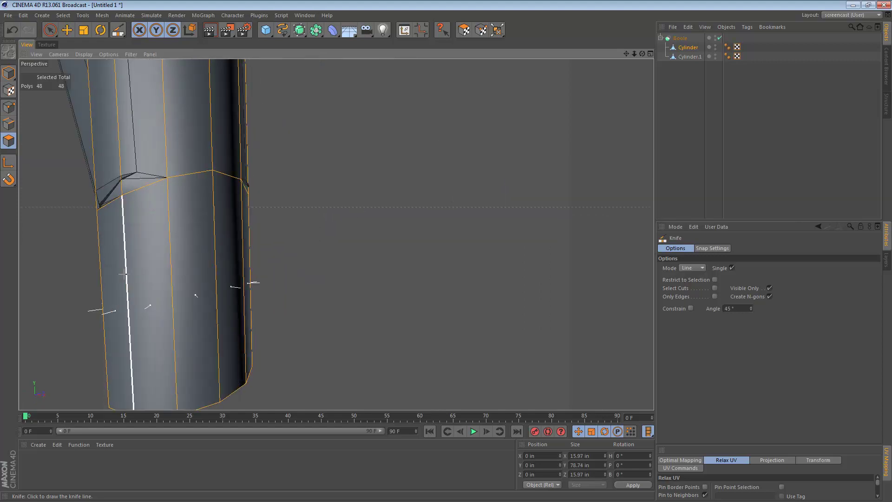
alt+middle_drag(125, 279, 367, 249)
alt+right_drag(367, 249, 283, 237)
alt+drag(284, 237, 509, 232)
alt+drag(357, 268, 393, 316)
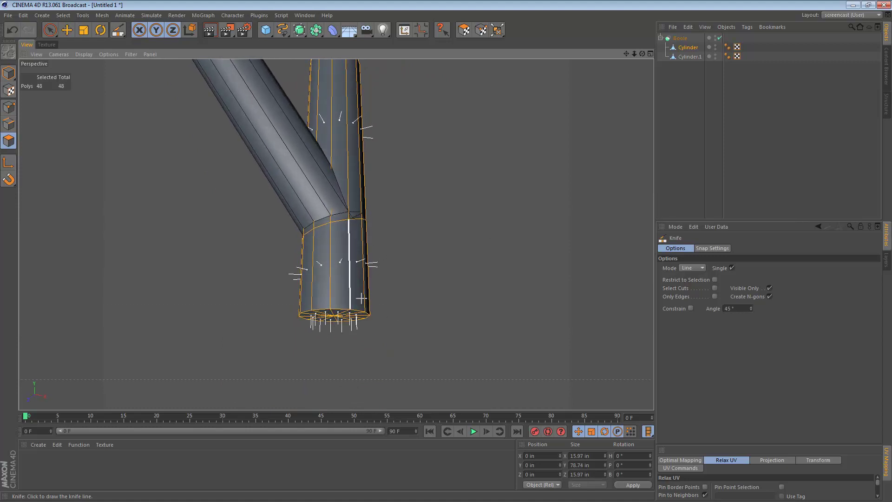
scroll(343, 221, up, 6)
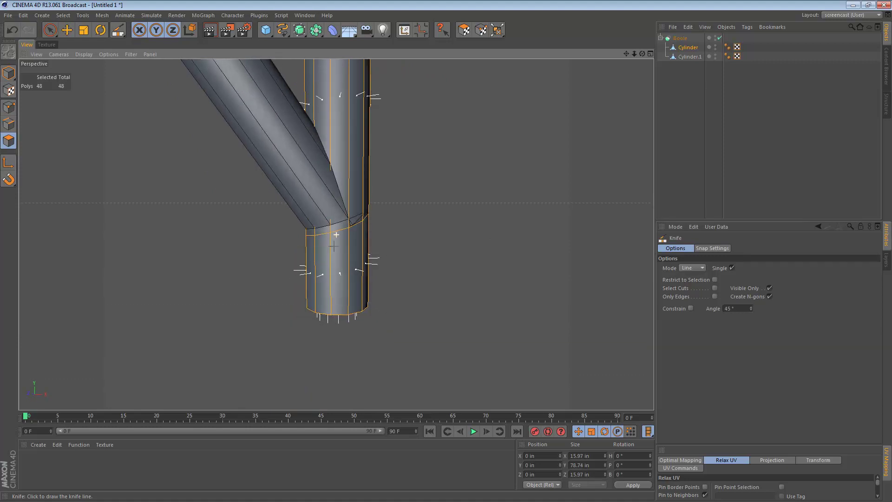
- Cut the upright cylinder's faces along the front of the branch joint and across above its crotch with the Knife
scroll(376, 284, up, 2)
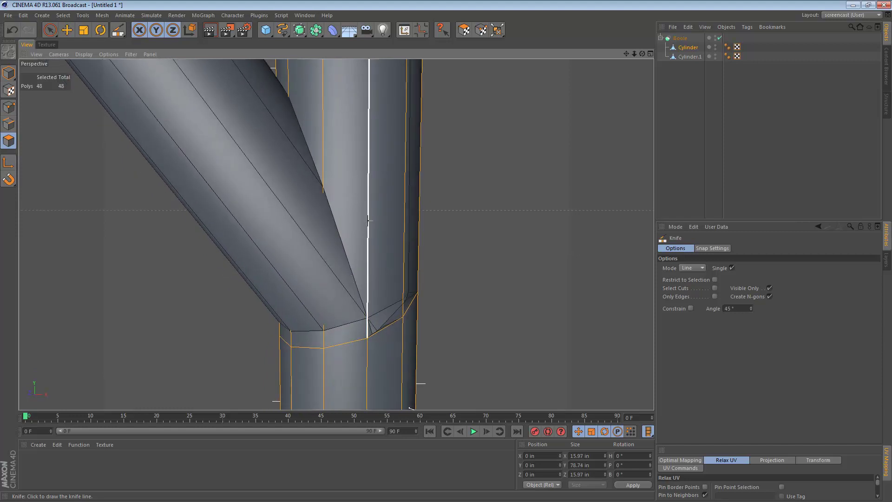
drag(368, 241, 328, 117)
alt+drag(327, 200, 342, 170)
alt+drag(341, 170, 411, 263)
drag(340, 168, 255, 168)
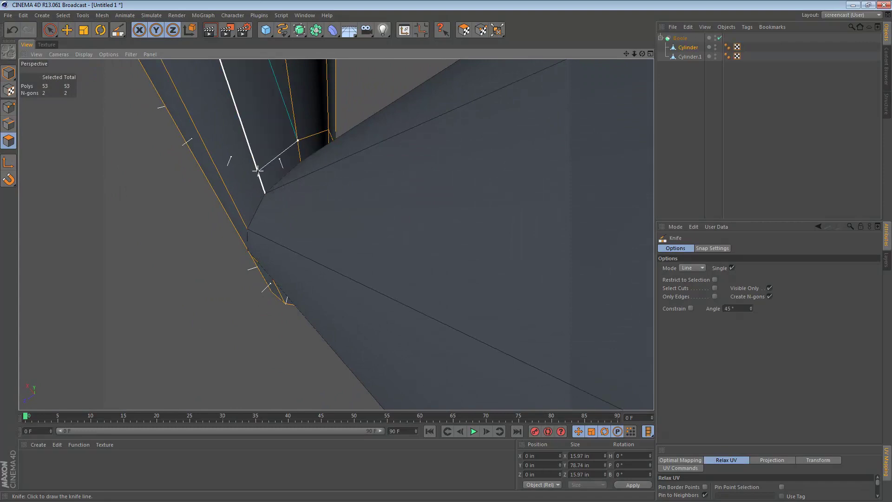
scroll(247, 194, down, 3)
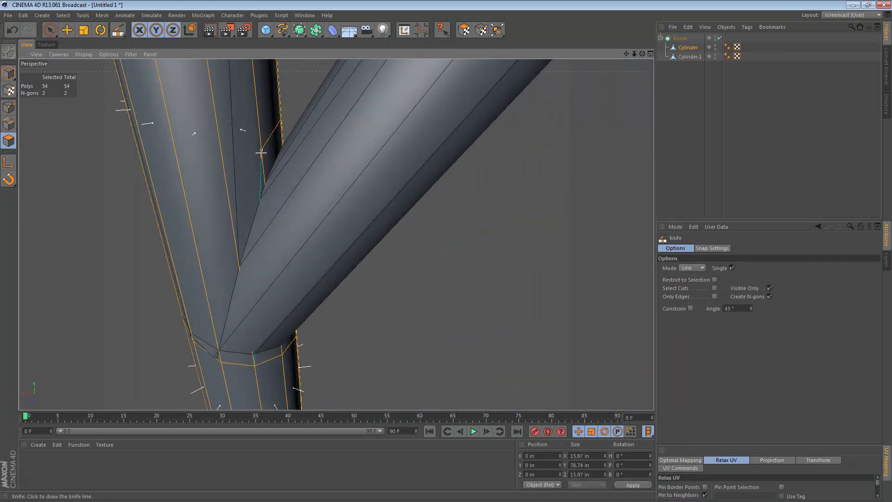
- Continue the knife cut down the upright cylinder's faces along the other side of the branch
click(230, 215)
alt+drag(239, 227, 258, 224)
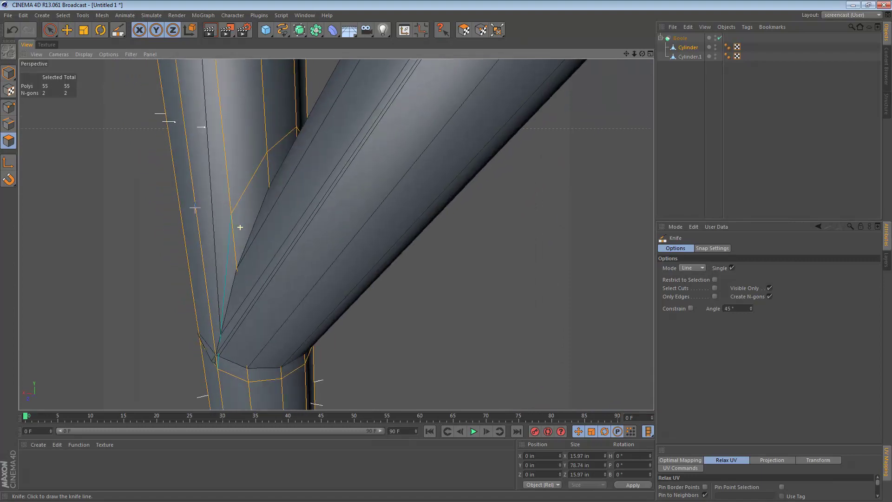
alt+middle_drag(259, 224, 293, 185)
alt+drag(293, 185, 293, 148)
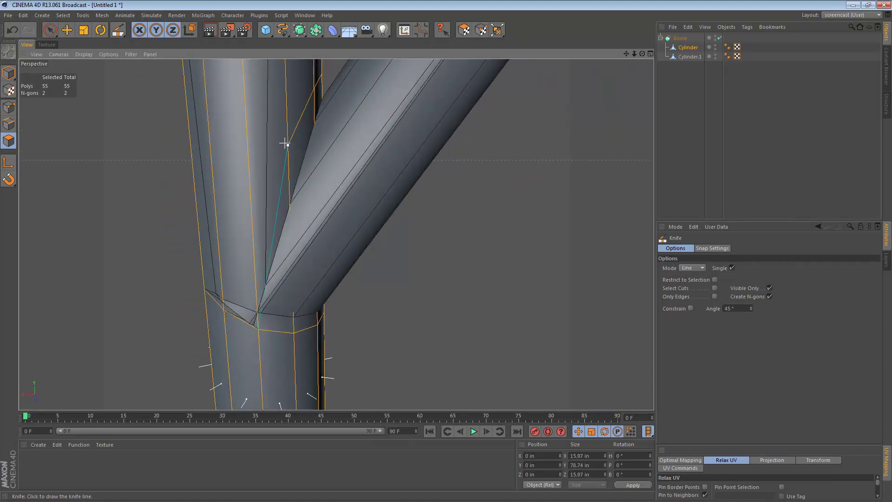
click(253, 233)
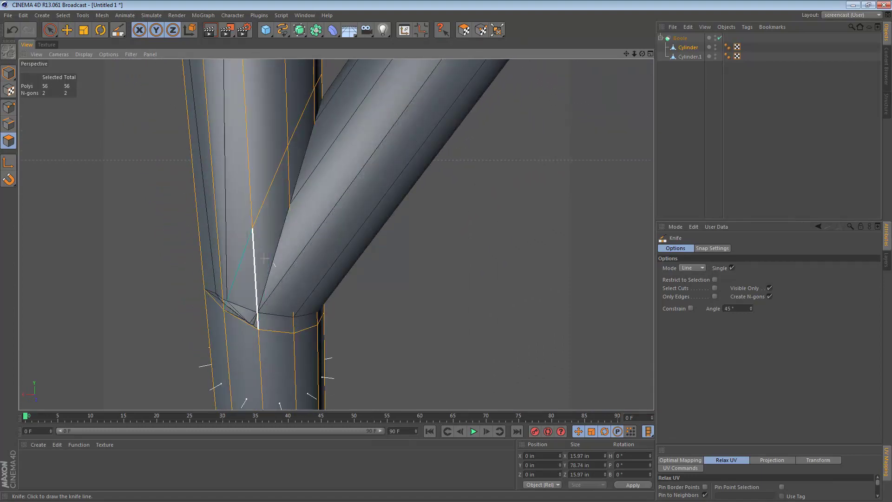
alt+drag(263, 258, 325, 211)
click(255, 227)
click(216, 266)
- Carry the knife cut across the upright cylinder's faces opposite the branch to close the loop above the joint
alt+drag(199, 230, 286, 278)
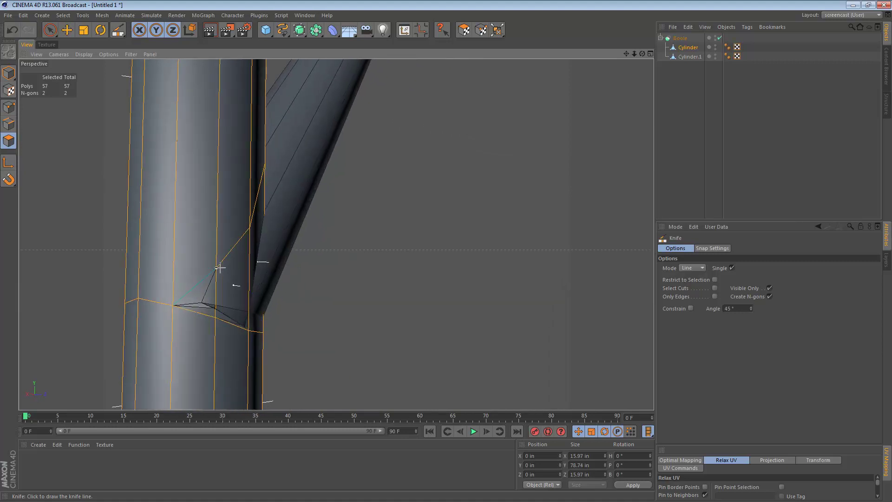
click(173, 267)
click(155, 265)
alt+drag(155, 265, 192, 272)
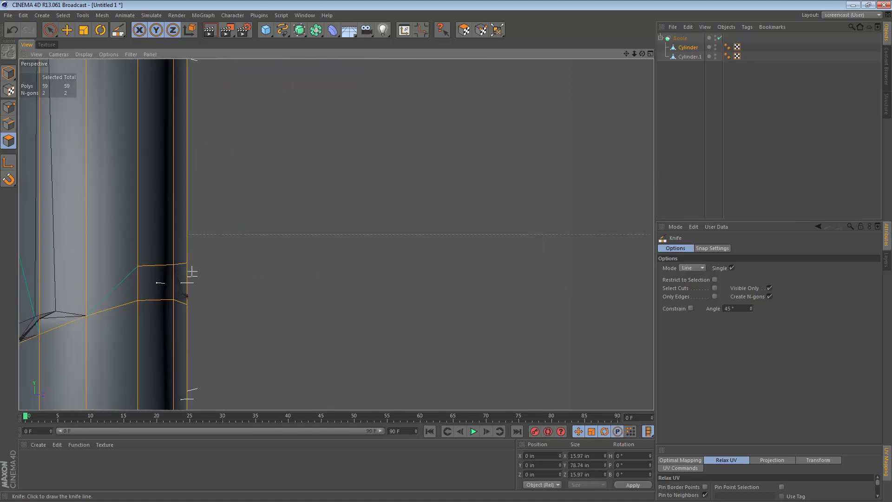
click(139, 265)
alt+drag(139, 264, 473, 273)
click(405, 259)
click(371, 263)
click(371, 264)
click(323, 237)
alt+right_drag(387, 242, 258, 244)
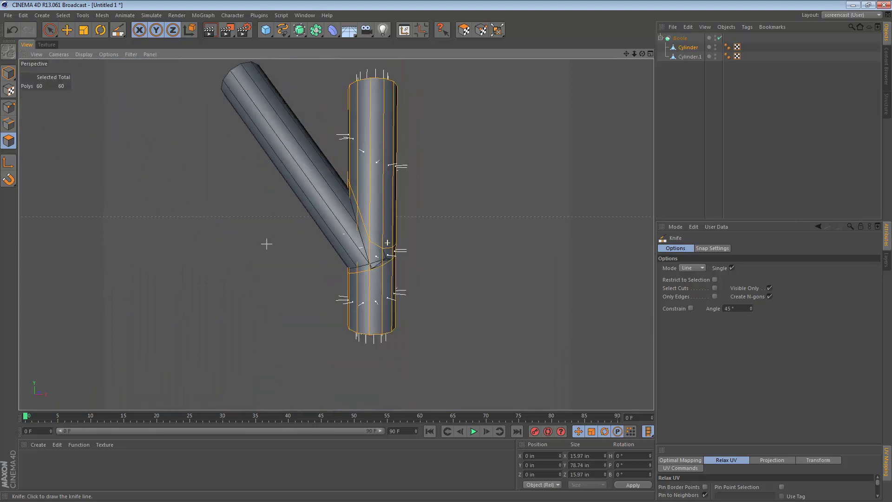
scroll(257, 243, down, 3)
- Cut a vertical line through the whole branch cylinder just outside the joint with the Knife, Visible Only turned off, in the front view
click(9, 73)
scroll(419, 233, up, 8)
alt+drag(338, 265, 378, 260)
click(687, 57)
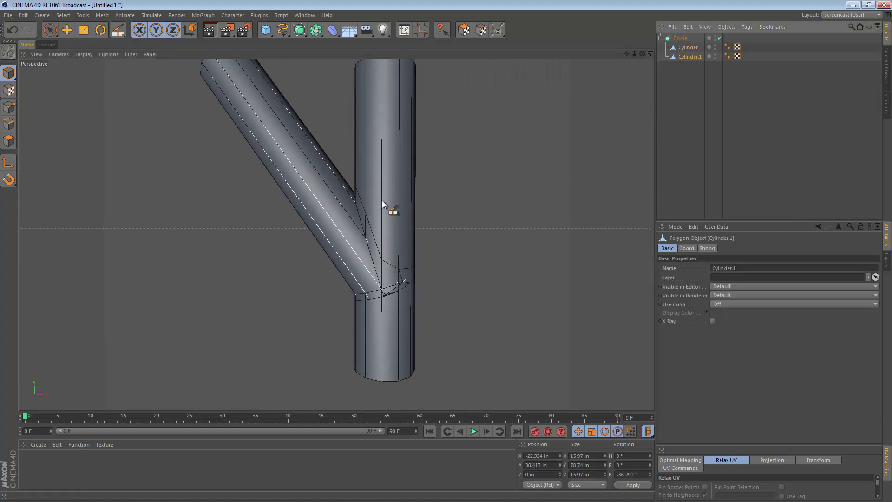
middle_click(346, 203)
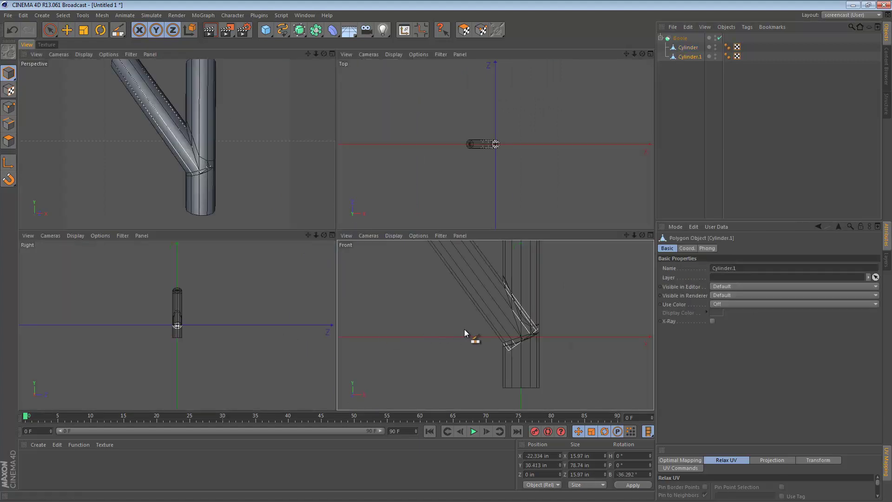
middle_click(472, 339)
click(9, 141)
key(k)
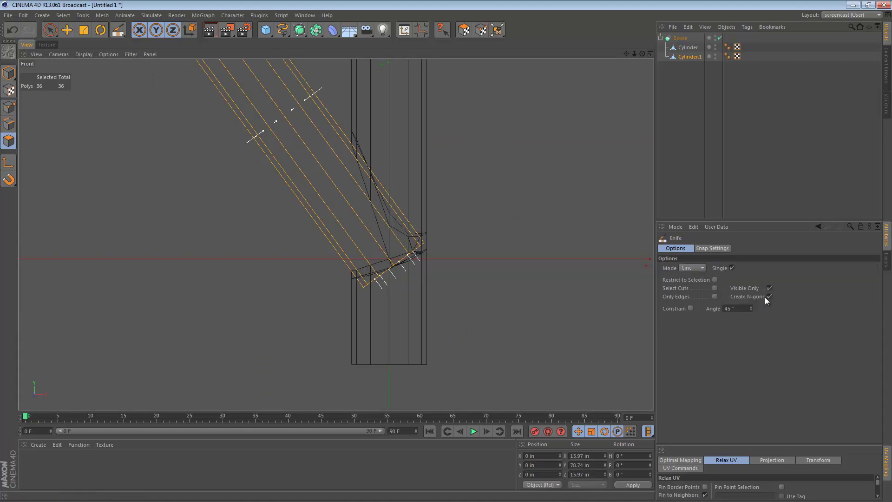
click(770, 289)
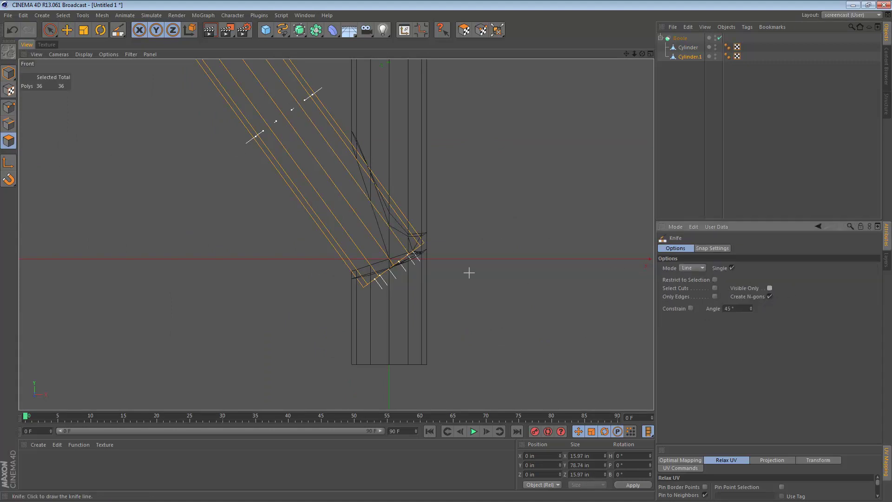
drag(339, 87, 334, 170)
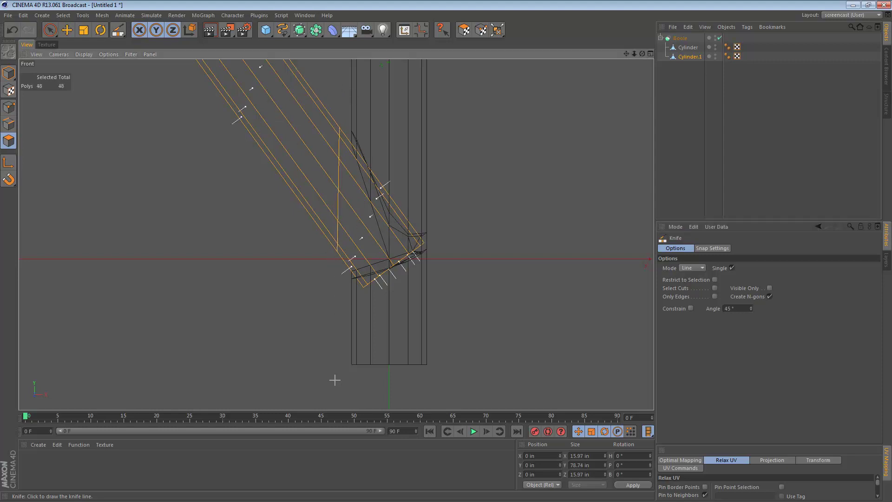
key(F1)
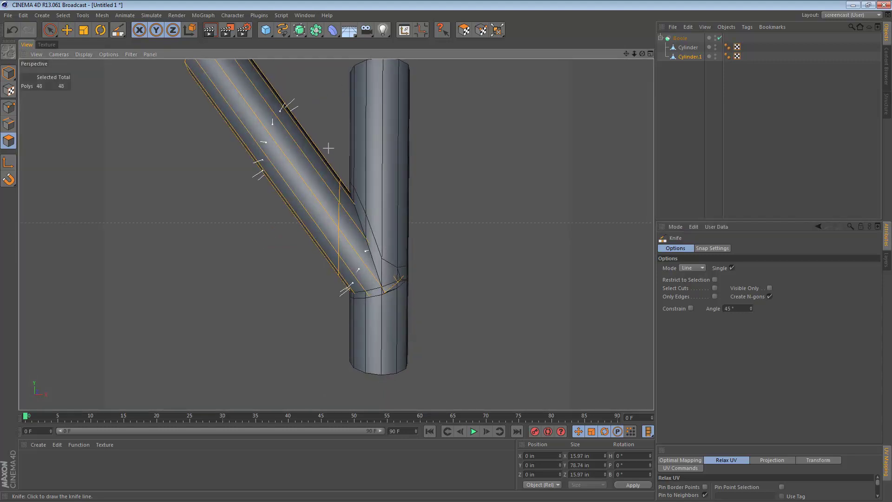
click(10, 77)
alt+right_drag(340, 188, 322, 203)
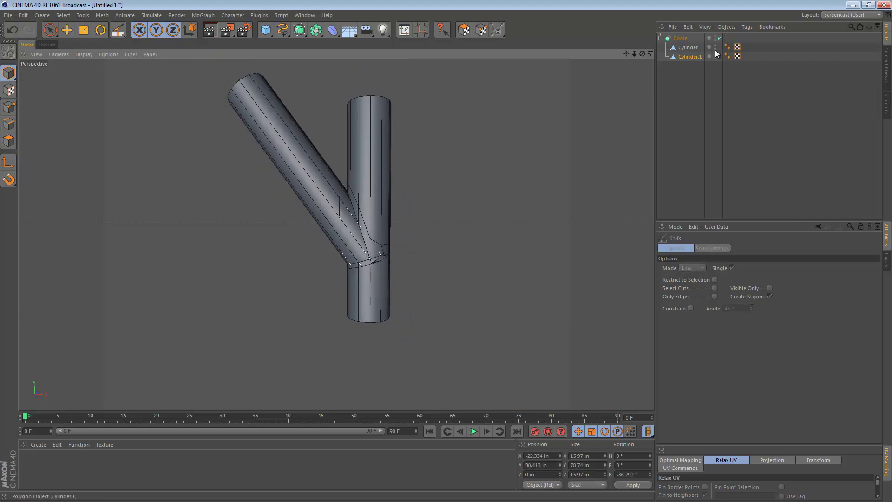
- Check the Boole's joint mesh, and move the upright cylinder's lower-loop point on the centre edge slightly down in the front view
click(680, 39)
scroll(412, 236, up, 6)
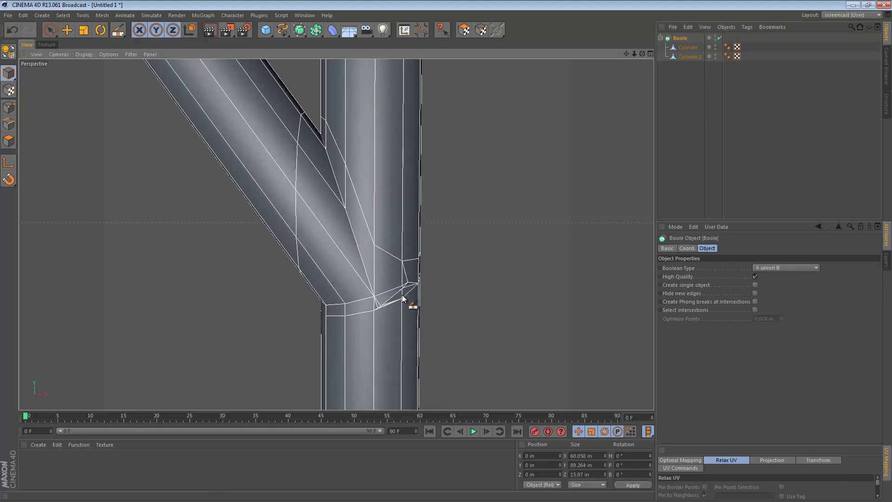
alt+drag(409, 277, 447, 279)
click(687, 57)
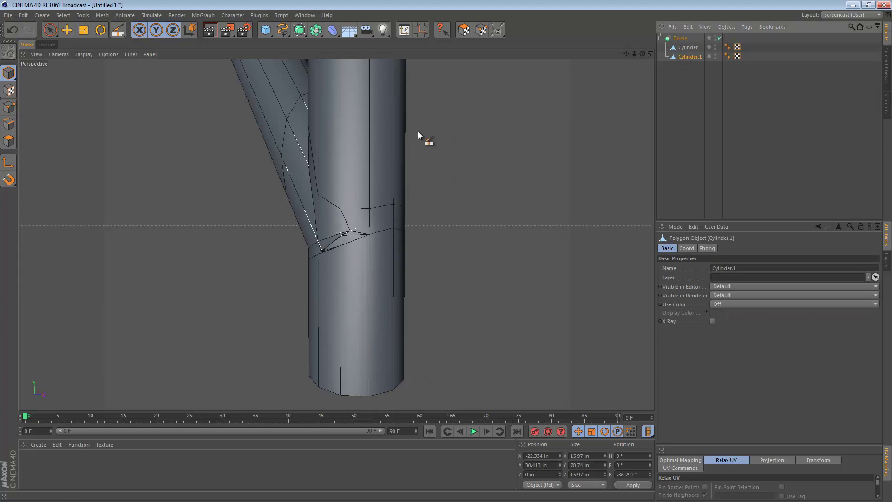
click(676, 50)
middle_click(286, 273)
middle_click(460, 332)
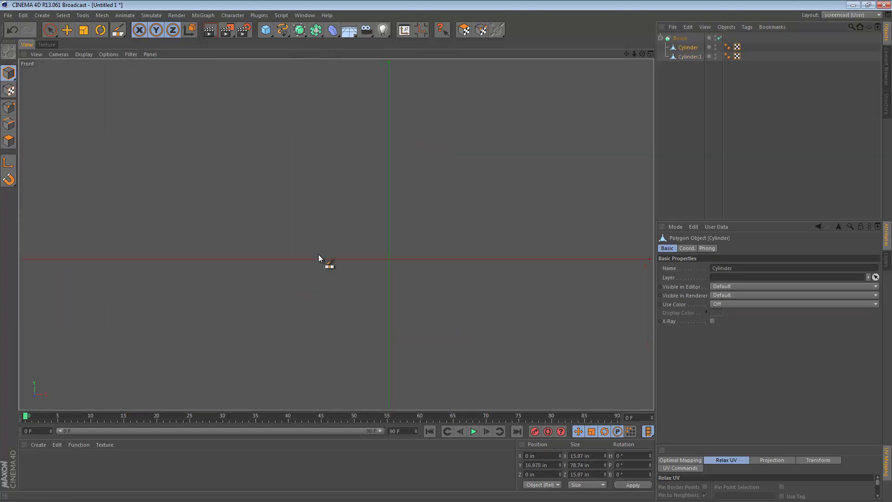
click(4, 111)
key(k)
scroll(390, 274, up, 3)
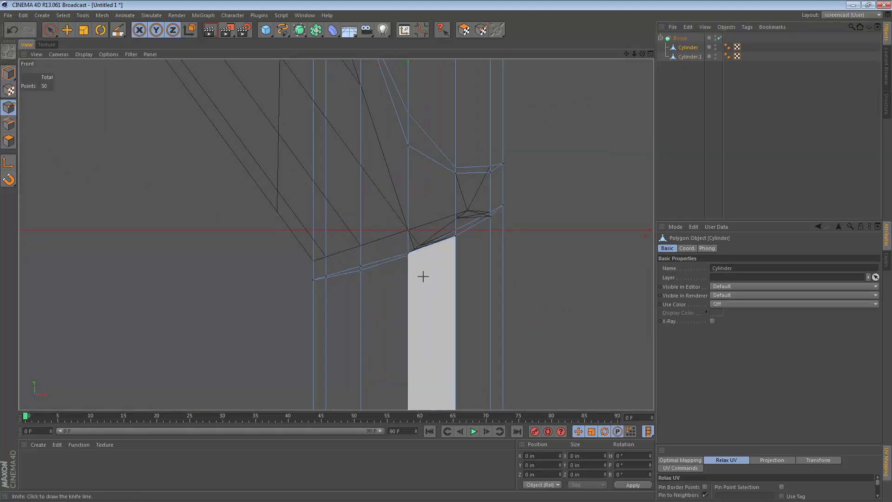
click(411, 253)
key(e)
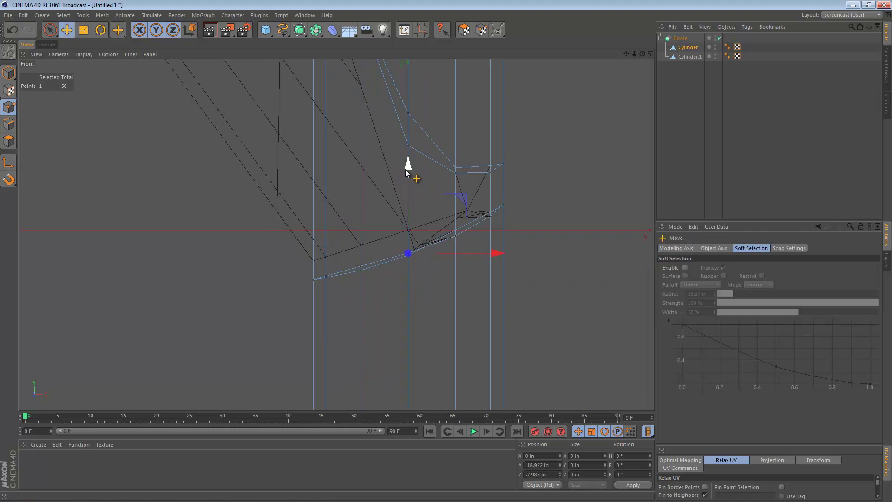
drag(411, 170, 411, 175)
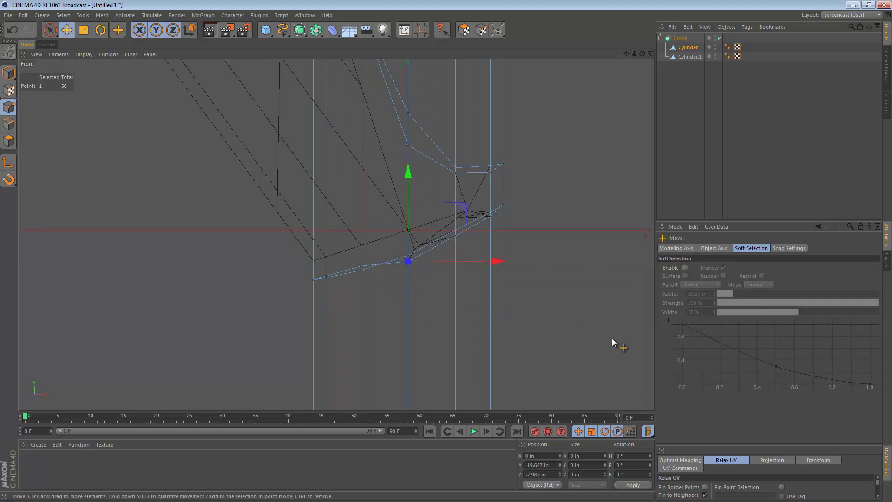
- Select both centre-edge points of the lower loop, with Only Select Visible Elements off, and scale them level vertically
drag(56, 34, 93, 55)
click(734, 276)
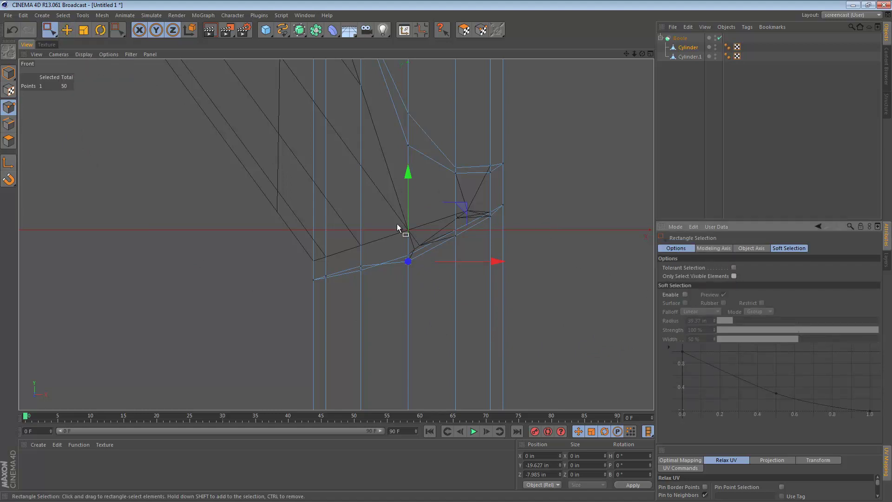
mouse_move(398, 229)
mouse_down()
mouse_move(414, 256)
mouse_move(406, 230)
mouse_up()
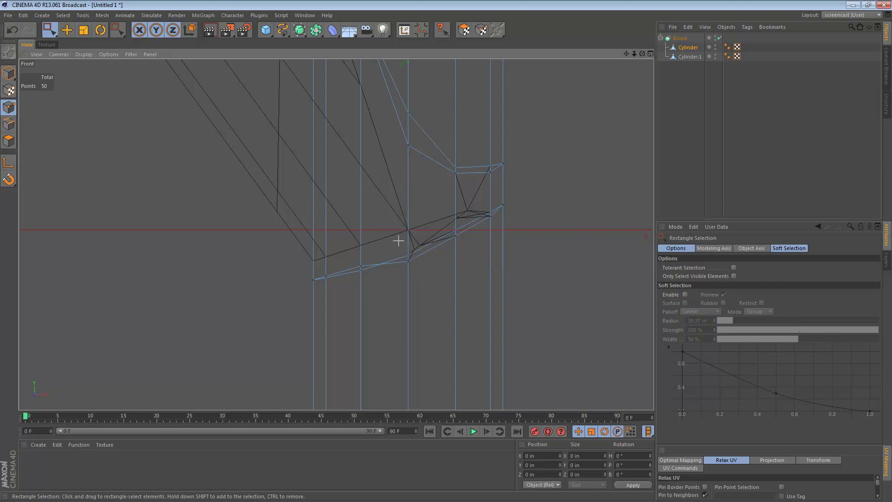
drag(417, 267, 390, 239)
key(t)
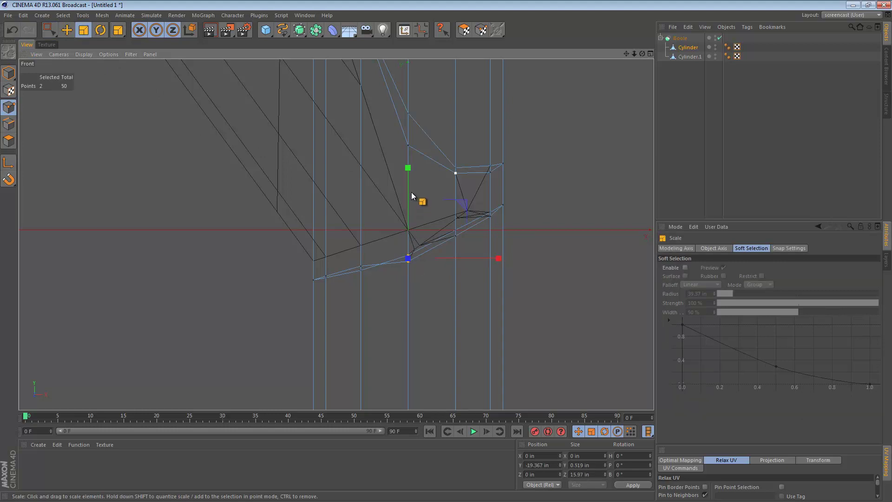
drag(406, 179, 399, 301)
- Level the lower-loop point pair beneath the branch, beside the centre edge, and move it slightly down
drag(352, 252, 354, 253)
drag(370, 192, 363, 268)
key(e)
drag(363, 184, 363, 187)
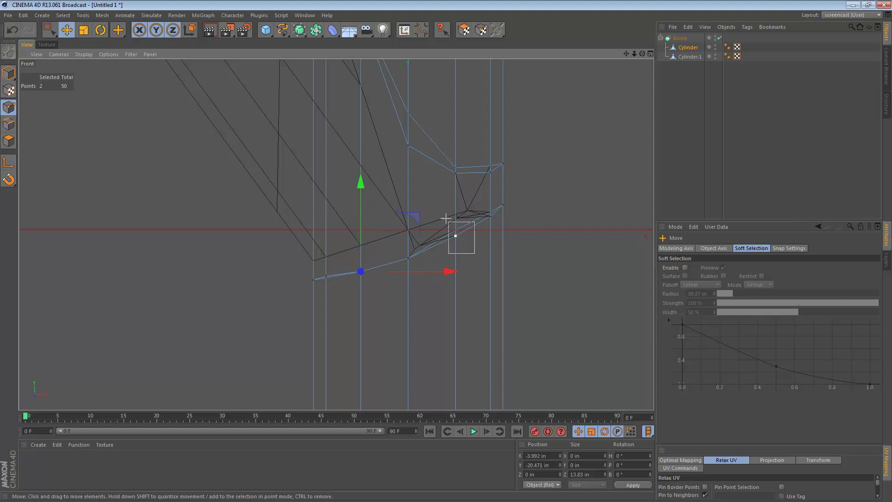
- Level the lower-loop point pair just past the centre edge, away from the branch, and lower it below the joint
drag(442, 214, 445, 209)
key(t)
drag(455, 144, 456, 232)
key(e)
drag(457, 173, 458, 187)
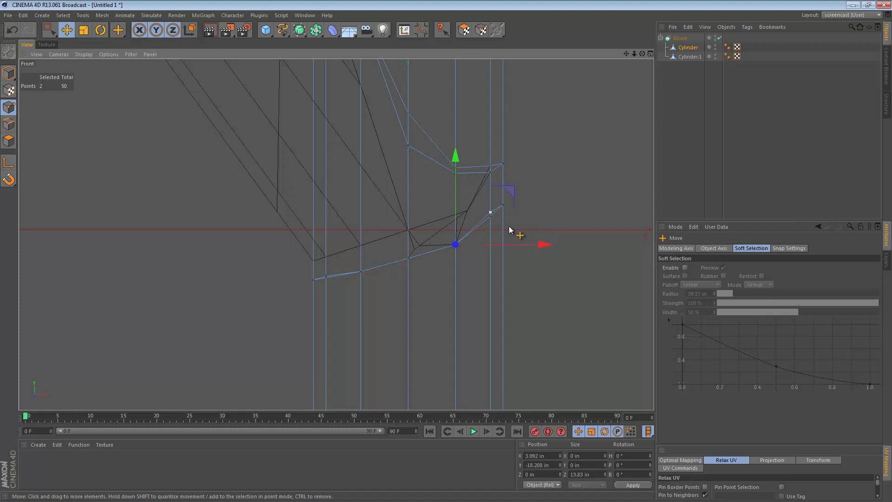
- Level the three lower-loop points farthest from the branch and lower them in line with the loop
shift+click(490, 212)
key(t)
drag(496, 122, 499, 212)
key(e)
drag(499, 125, 498, 149)
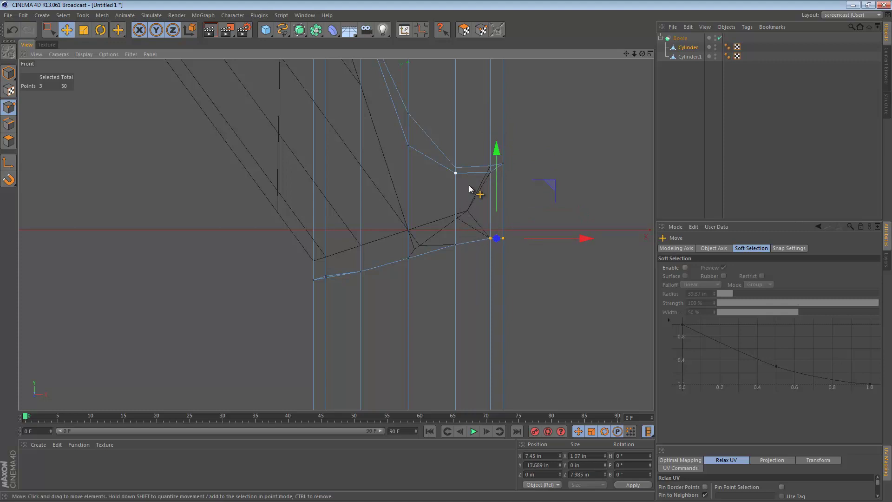
- Level the upper loop's point pairs on the centre edge and the next edge away from the branch, adjusting their height
alt+middle_drag(461, 170, 439, 268)
drag(411, 256, 375, 167)
key(t)
drag(394, 134, 402, 161)
key(e)
click(443, 265)
drag(446, 186, 449, 244)
- Level the three upper-loop points farthest from the branch and raise them slightly
key(t)
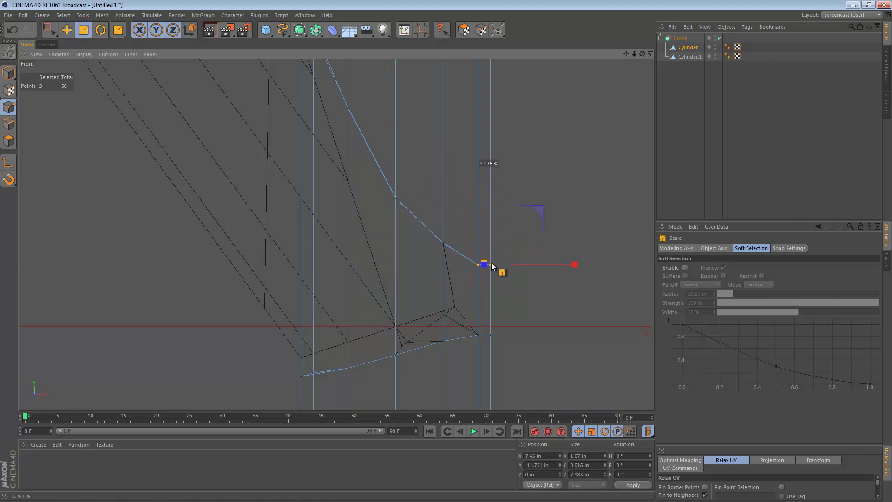
key(e)
drag(490, 239, 491, 225)
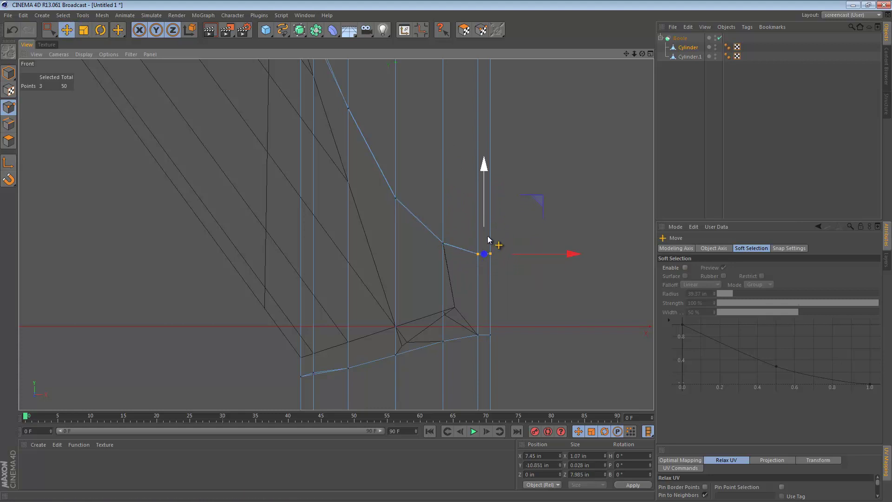
- Turn on Create single object for the Boole in the perspective view
key(F1)
mouse_move(350, 226)
alt+mouse_down()
mouse_move(313, 213)
mouse_move(374, 210)
alt+mouse_up()
click(8, 73)
alt+drag(310, 229, 335, 201)
click(679, 38)
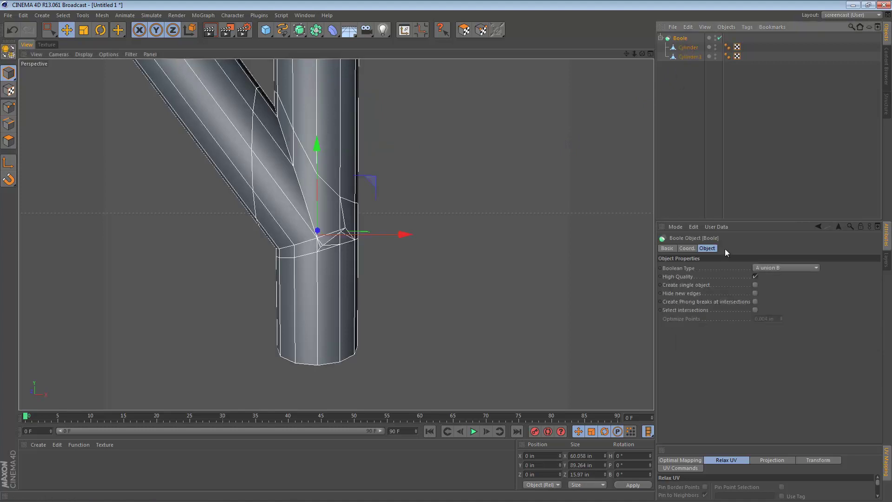
click(755, 285)
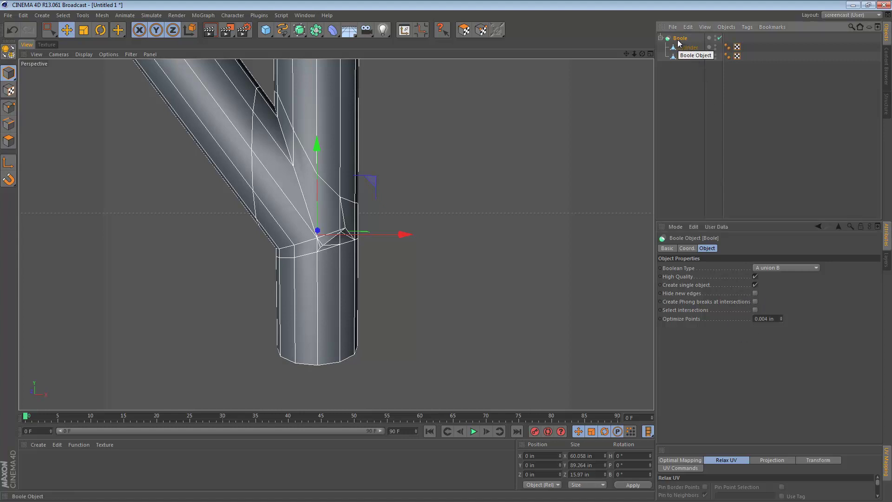
- Make the Boole editable, move the merged cylinder mesh out of its null, delete the null and select the mesh
key(c)
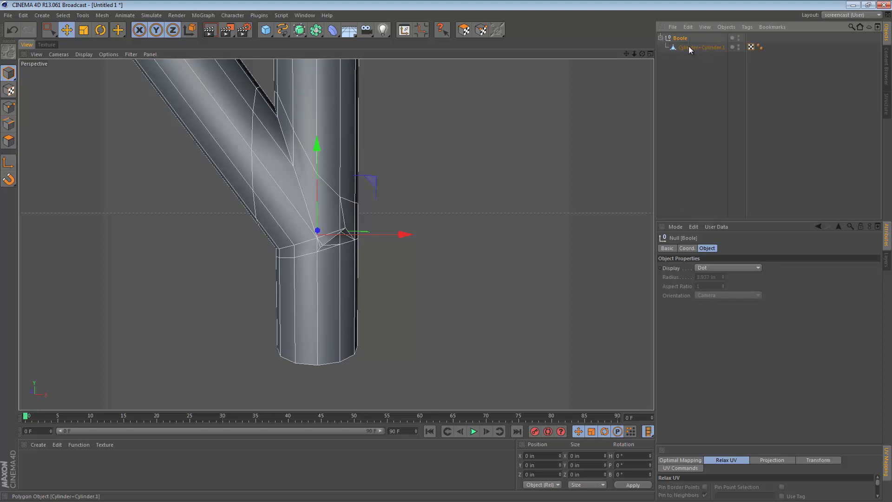
drag(688, 46, 676, 87)
click(681, 38)
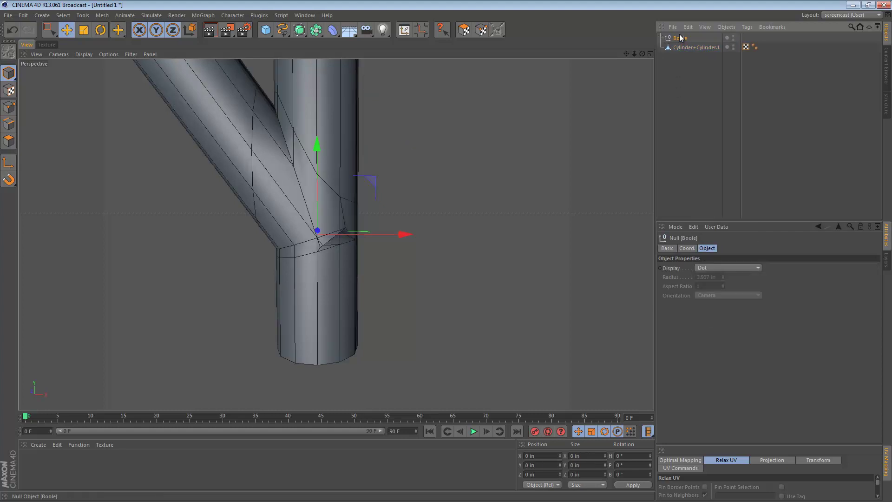
key(Delete)
click(682, 38)
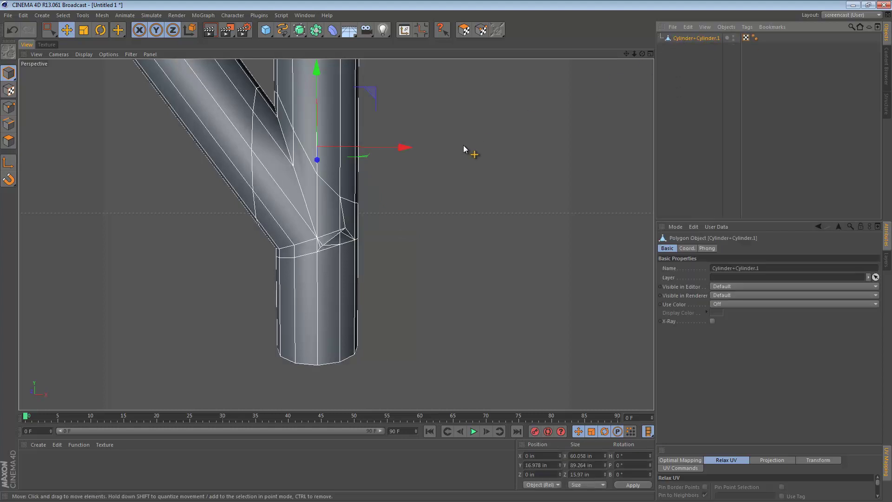
- Switch to editing points, undo the conversion back to the live Boole with both cylinders, and select the branch cylinder's mesh
click(9, 108)
alt+right_drag(350, 251, 341, 234)
alt+drag(330, 223, 272, 242)
alt+right_drag(324, 227, 341, 241)
alt+drag(341, 241, 324, 240)
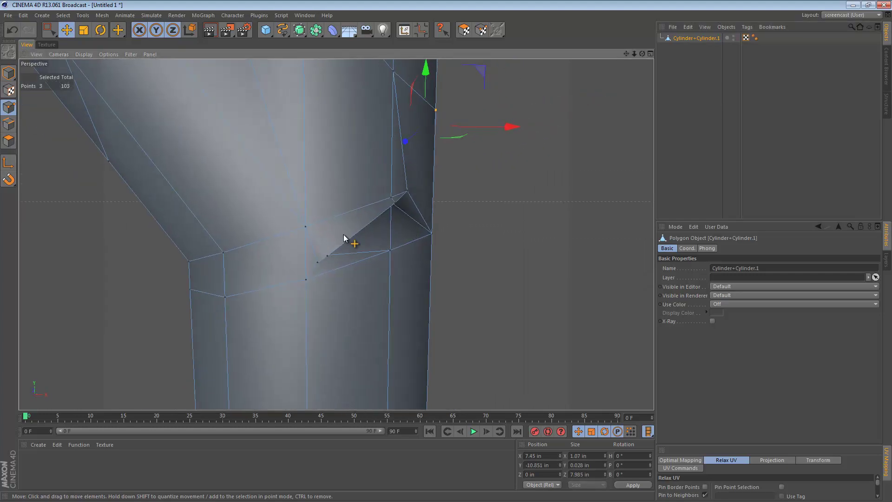
scroll(348, 216, down, 5)
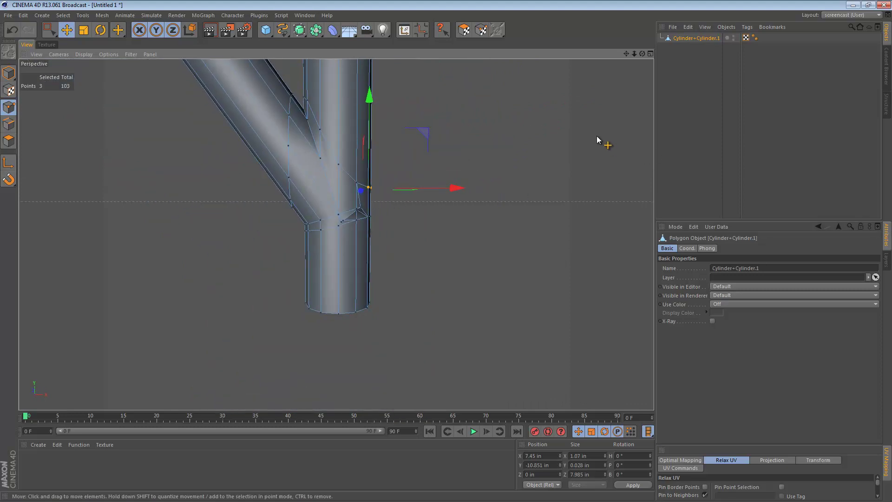
key(ctrl+z)
key(ctrl+z)
key(ctrl+z)
key(ctrl+z)
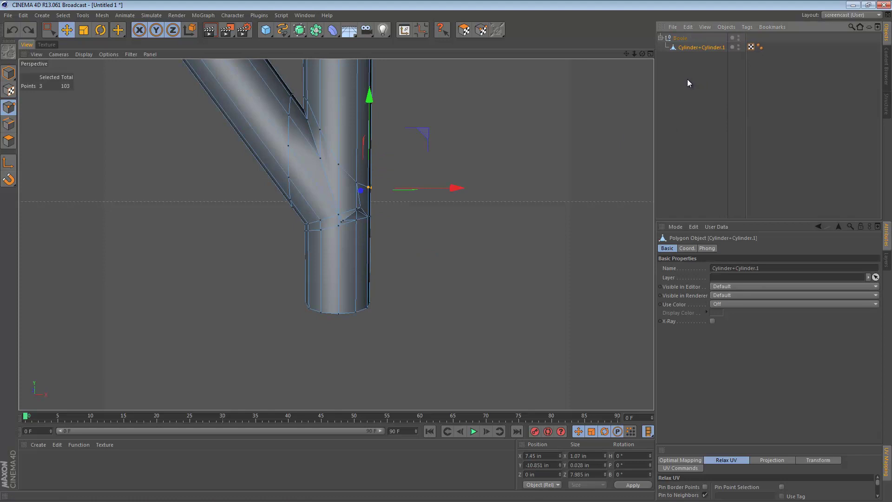
key(ctrl+z)
click(685, 47)
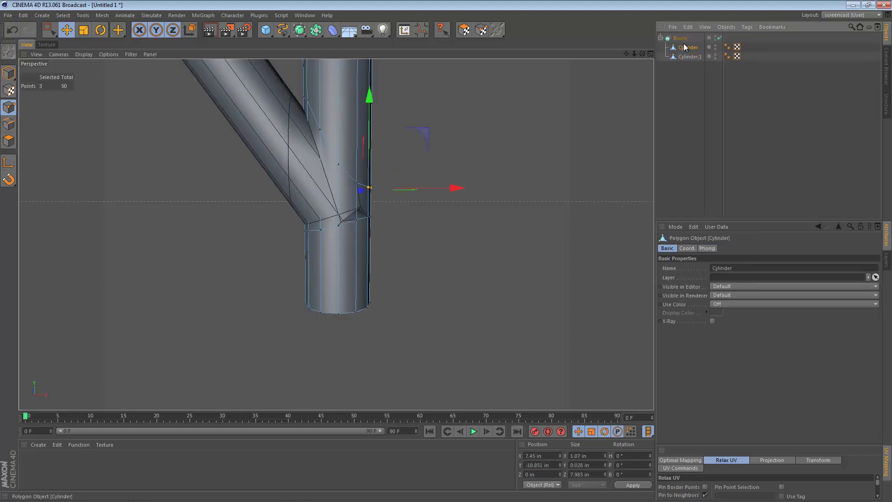
click(686, 57)
- Try a straight Knife cut across the branch cylinder near its lower end in the front view, and undo it
alt+drag(337, 198, 375, 183)
middle_click(356, 189)
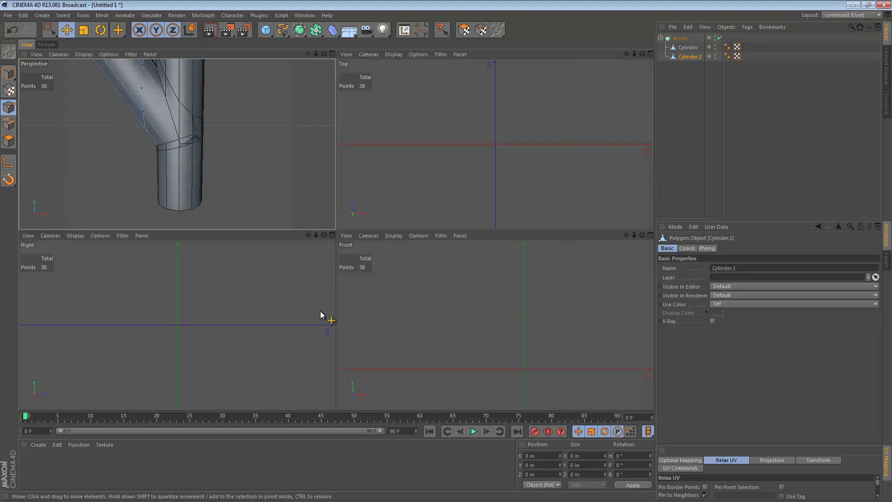
middle_click(534, 350)
alt+right_drag(512, 284, 493, 276)
alt+middle_drag(488, 274, 456, 281)
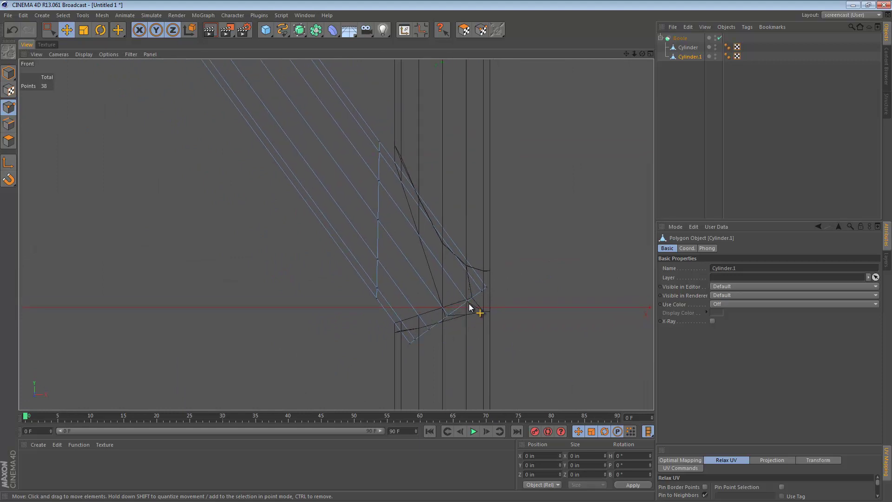
key(k)
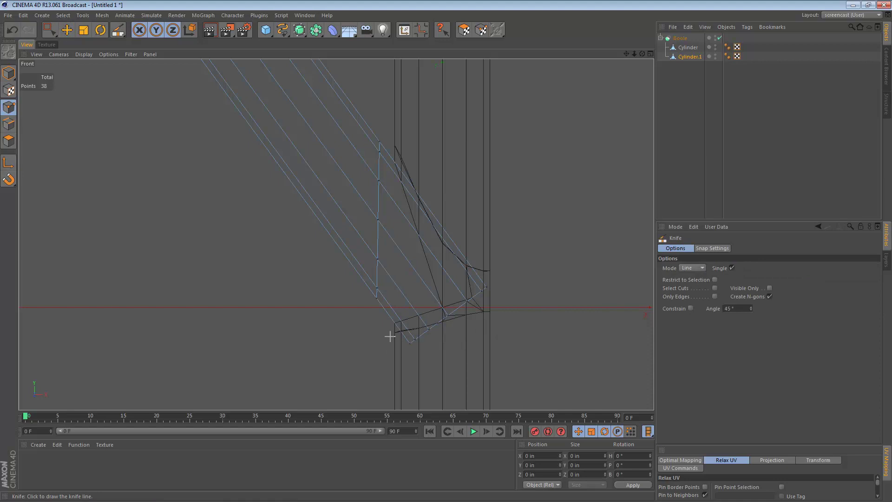
drag(391, 336, 466, 204)
middle_click(352, 228)
middle_click(229, 159)
alt+drag(343, 209, 438, 186)
key(ctrl+z)
alt+drag(331, 196, 203, 199)
- Try scaling all the branch cylinder's lower-end points down together to about 15.1 in, and undo it
middle_click(246, 304)
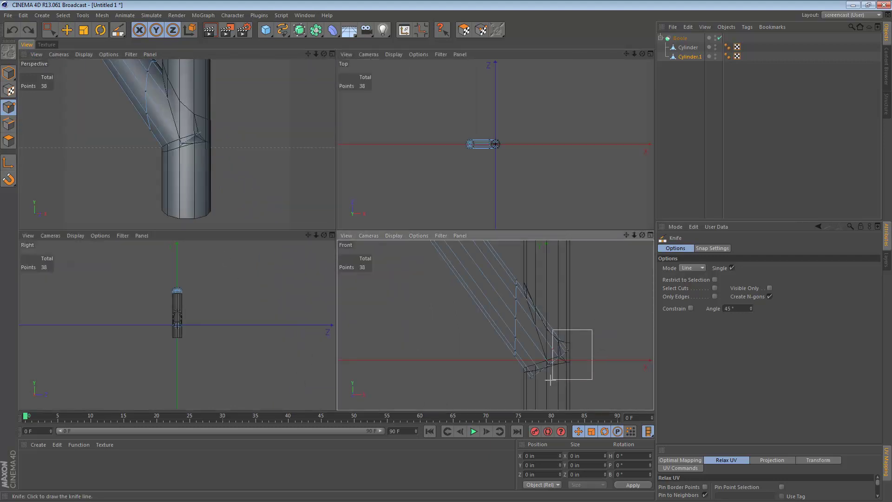
drag(528, 395, 527, 395)
middle_click(259, 166)
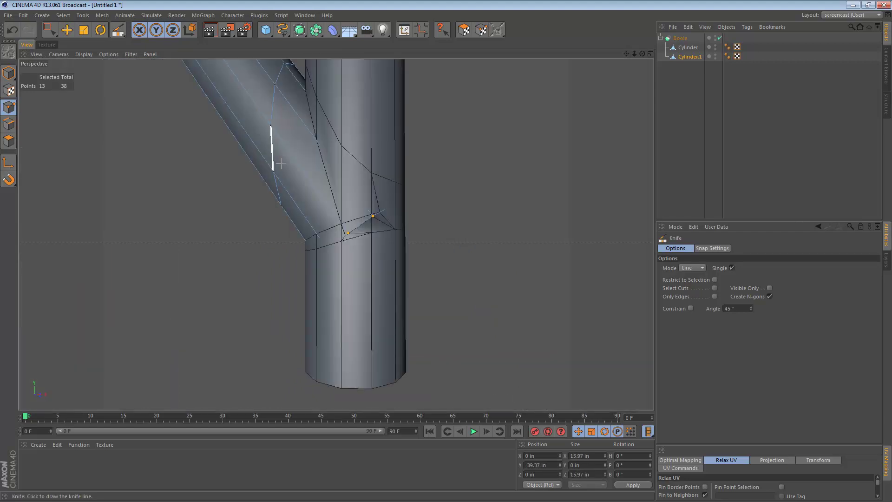
alt+drag(351, 165, 265, 165)
key(t)
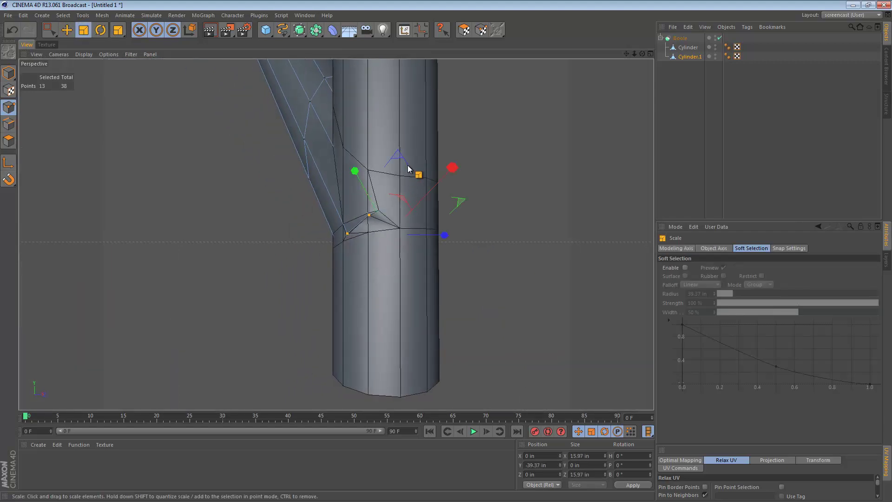
drag(433, 139, 421, 162)
alt+drag(365, 208, 345, 161)
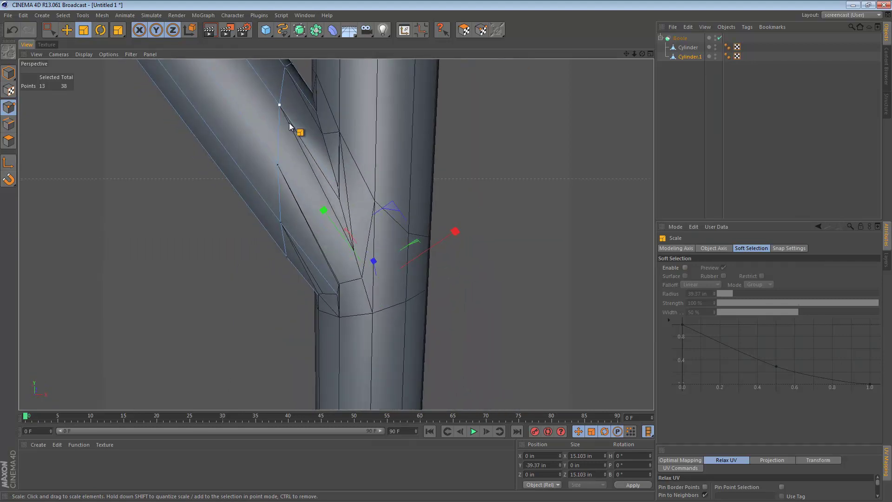
key(ctrl+z)
key(ctrl+z)
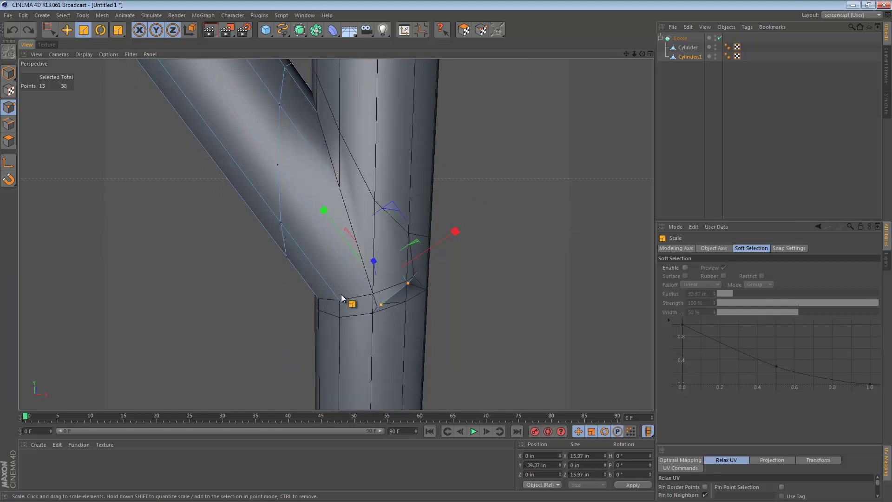
- Move the two protruding lower-end points of the branch upward along the branch axis on the near side of the joint
alt+drag(342, 298, 379, 304)
key(e)
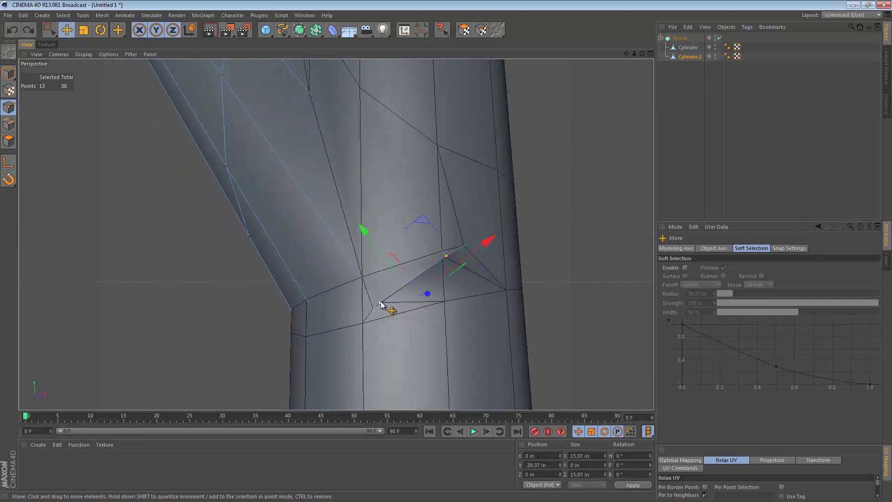
click(380, 303)
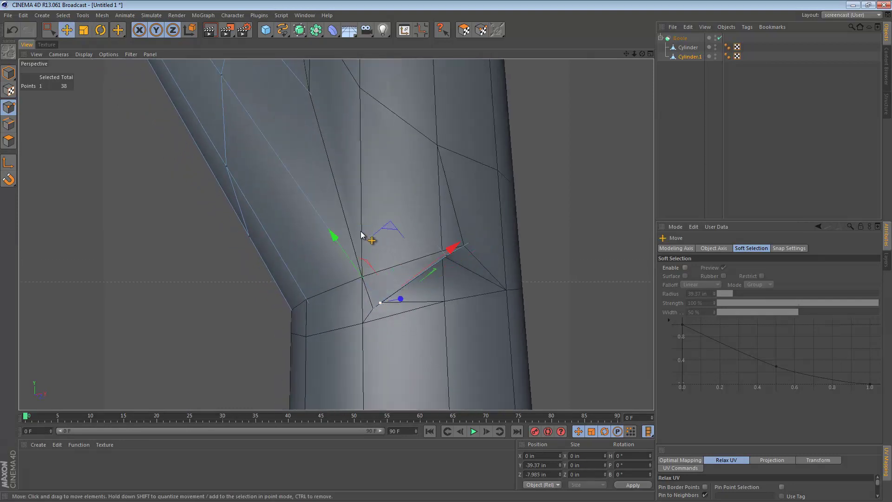
drag(332, 236, 313, 213)
click(446, 256)
drag(423, 234, 386, 193)
- Move the protruding branch end point on the opposite side along the branch axis, to a height of about -37.7 in
alt+drag(373, 233, 297, 238)
alt+right_drag(407, 238, 352, 244)
alt+drag(393, 239, 436, 195)
click(446, 299)
drag(474, 262, 423, 210)
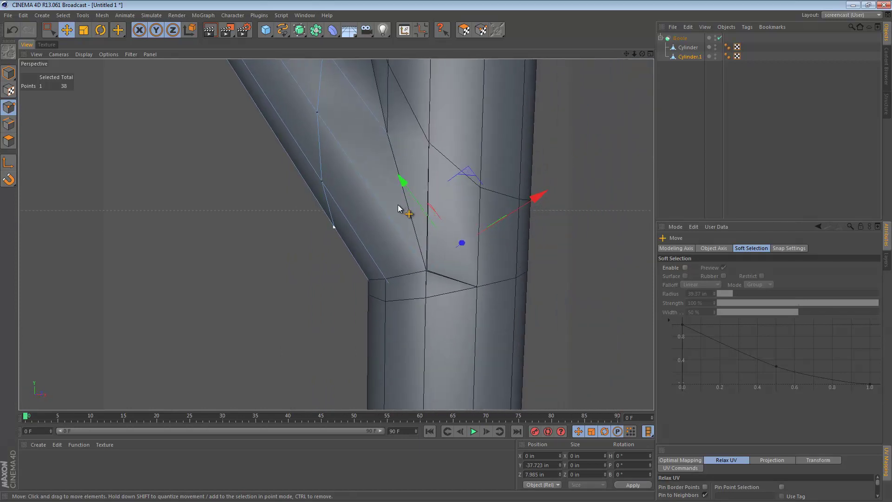
- Convert the corrected Boole to editable geometry, take the merged mesh out of its null, delete the null and select the mesh
click(493, 148)
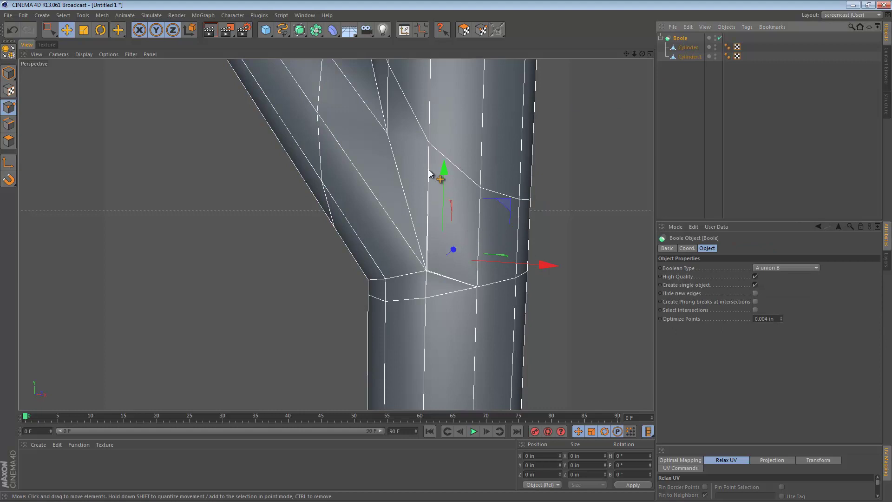
key(c)
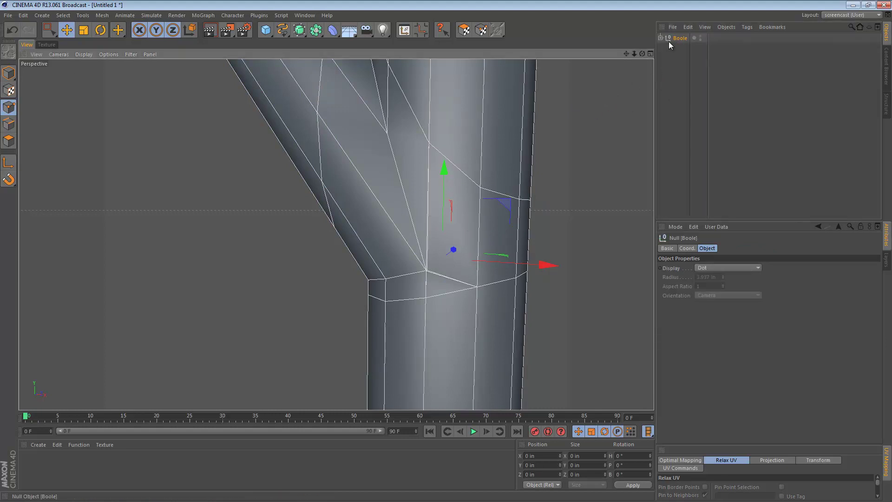
click(660, 37)
drag(682, 46, 680, 56)
click(682, 40)
key(Delete)
click(681, 39)
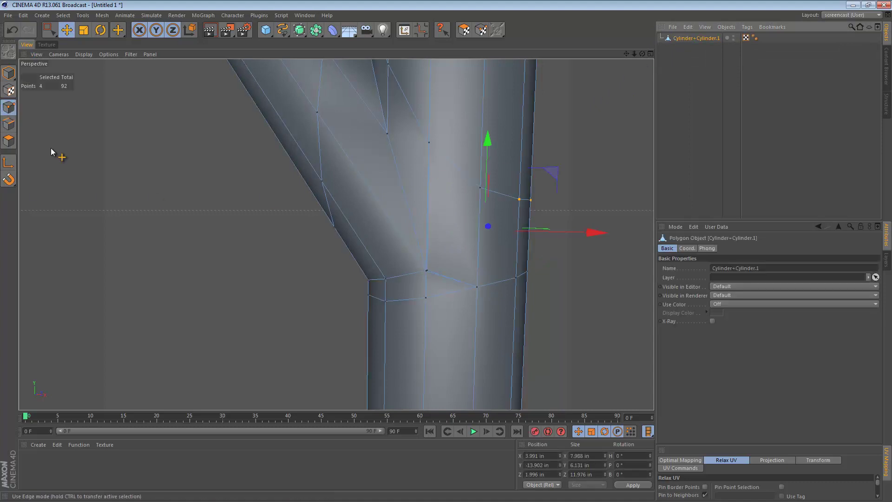
- Select the cluster of nearly coincident points where the branch edges meet the upright cylinder and weld them into one
scroll(406, 277, up, 2)
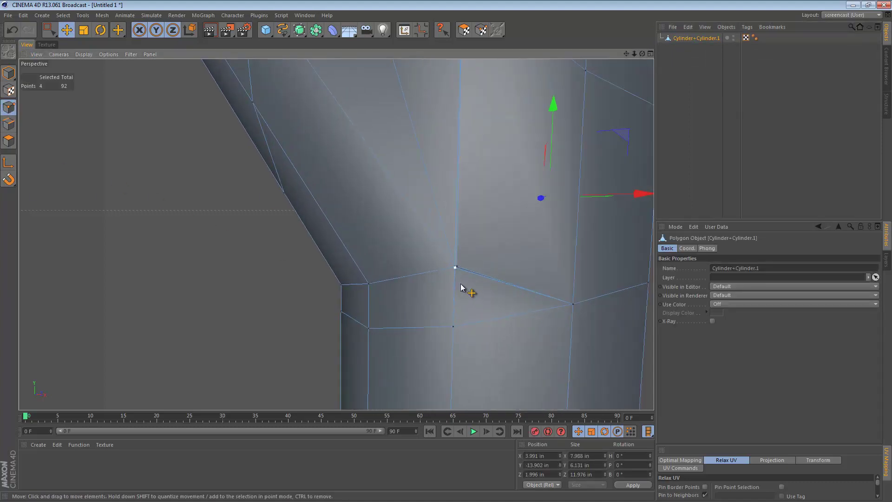
key(n)
key(g)
scroll(472, 293, down, 3)
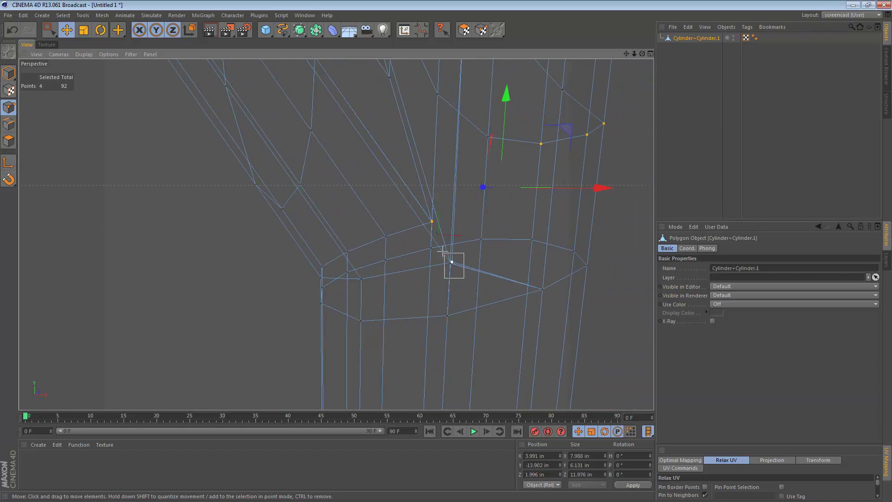
mouse_move(442, 252)
mouse_down()
mouse_move(407, 239)
mouse_move(410, 217)
mouse_up()
key(n)
key(a)
right_click(410, 216)
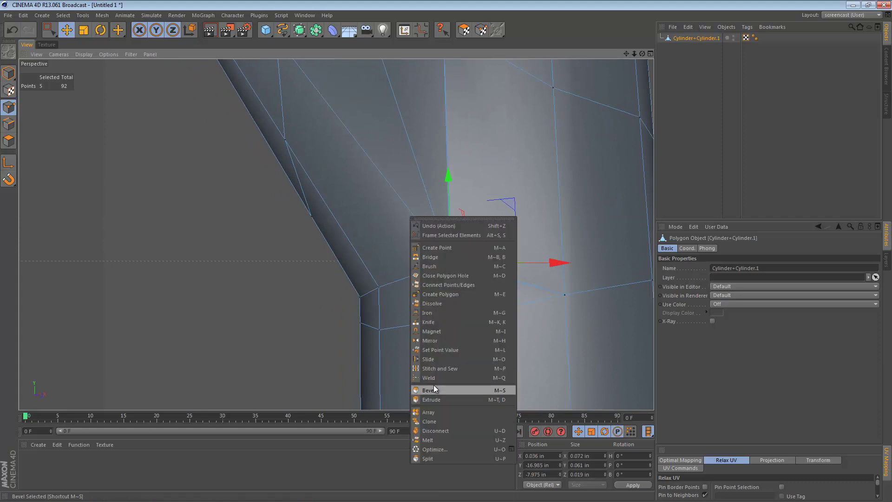
click(435, 378)
click(504, 240)
- Weld the nearly coincident points at the matching joint corner on the opposite side of the mesh
alt+right_drag(529, 225, 499, 233)
alt+drag(499, 233, 444, 225)
alt+right_drag(407, 326, 488, 315)
drag(384, 289, 400, 297)
alt+drag(400, 297, 371, 264)
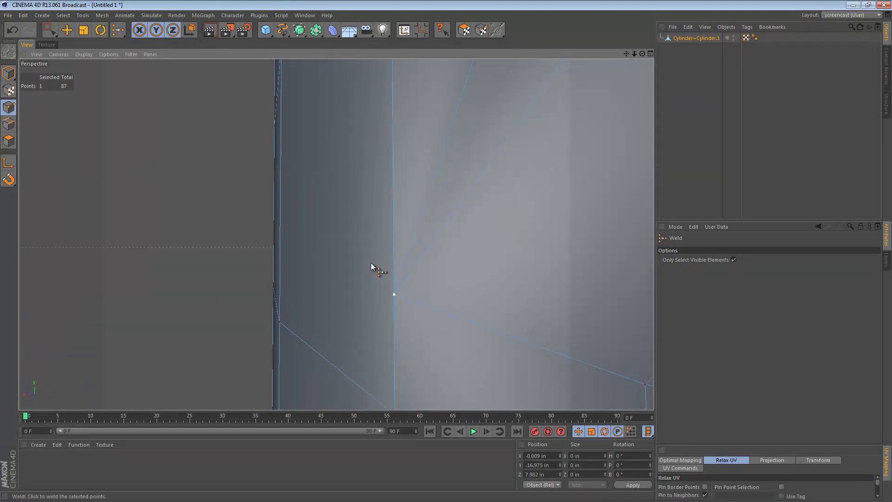
scroll(459, 277, down, 6)
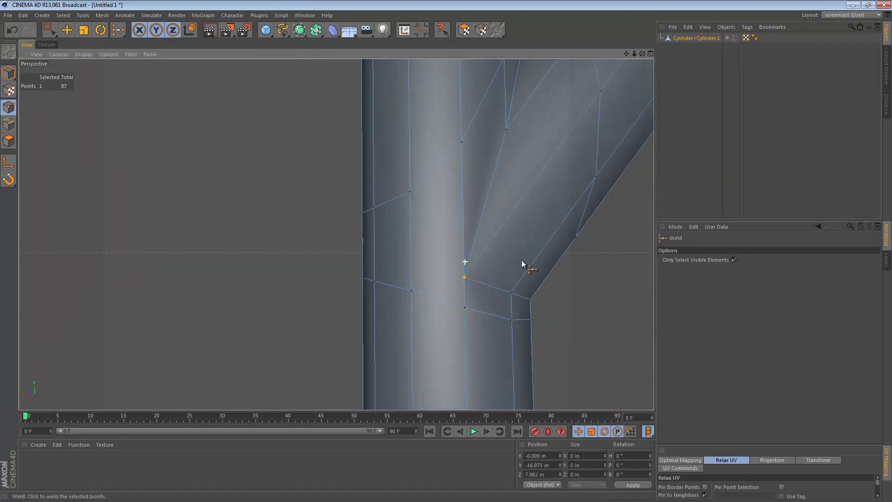
- Melt the short diagonal edge running from the welded joint corner to the next vertical edge of the upright cylinder
alt+drag(550, 259, 485, 270)
alt+right_drag(528, 249, 506, 255)
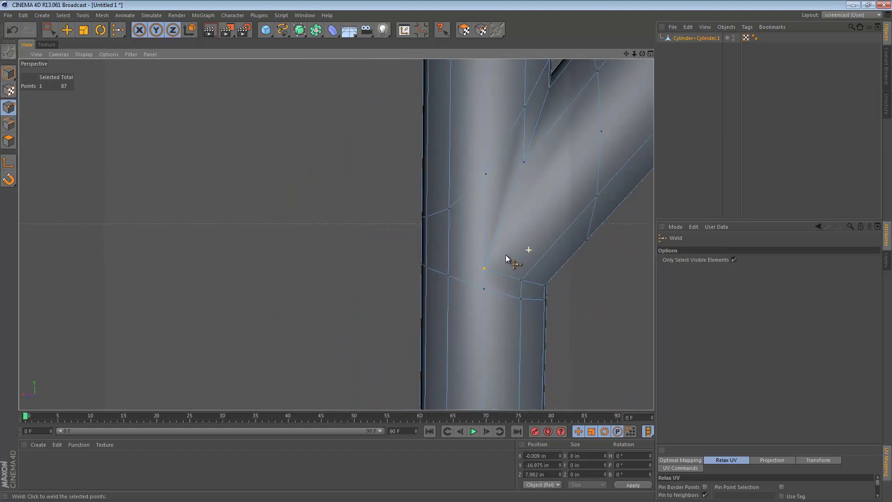
alt+middle_drag(505, 255, 494, 255)
alt+drag(494, 254, 406, 258)
click(8, 124)
key(e)
click(364, 312)
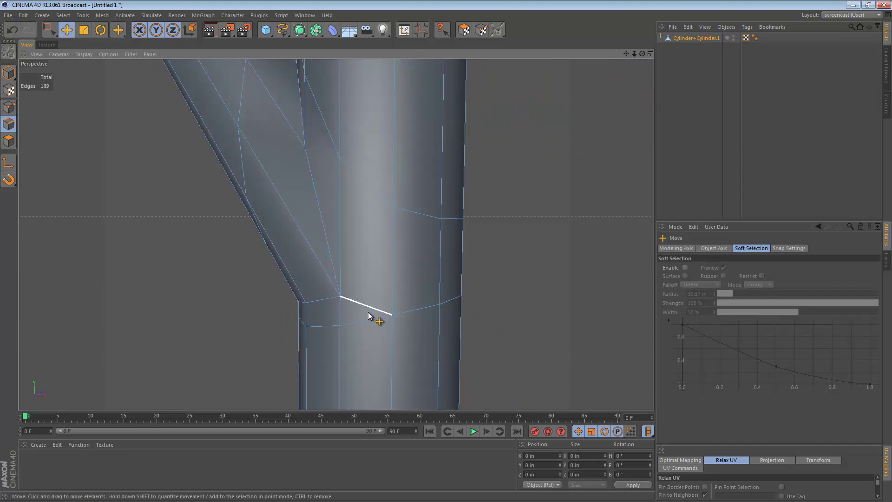
click(365, 313)
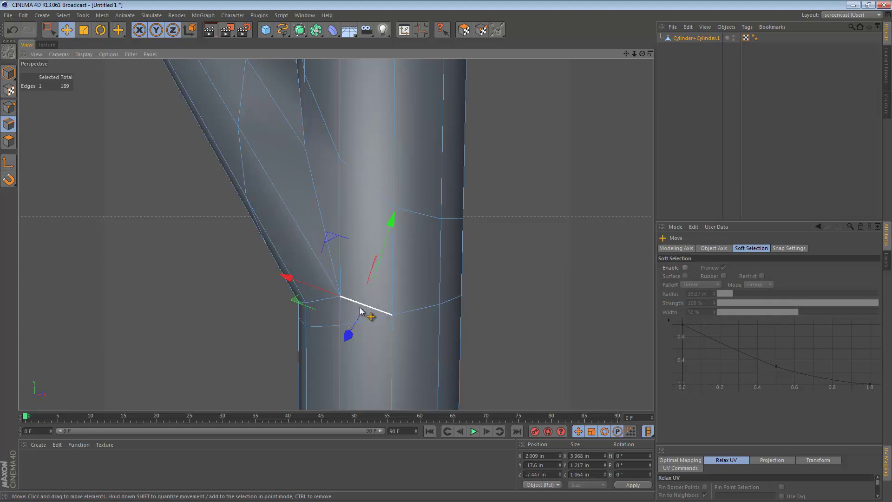
right_click(345, 279)
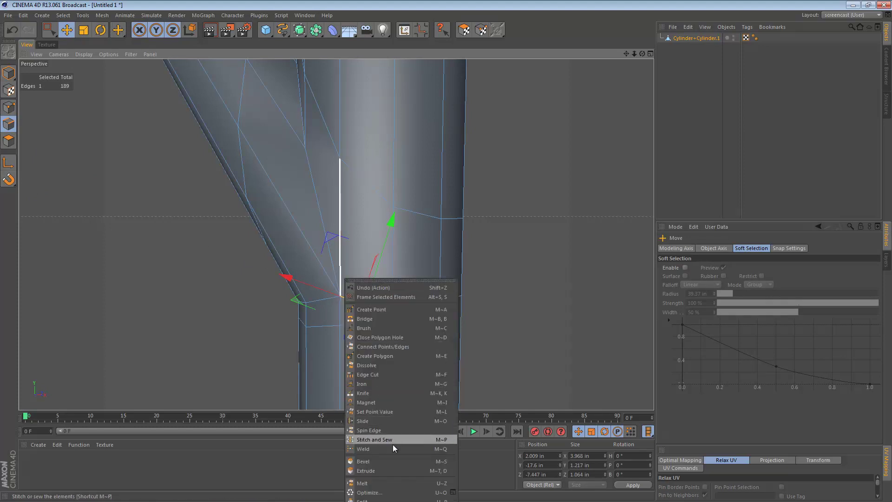
click(385, 482)
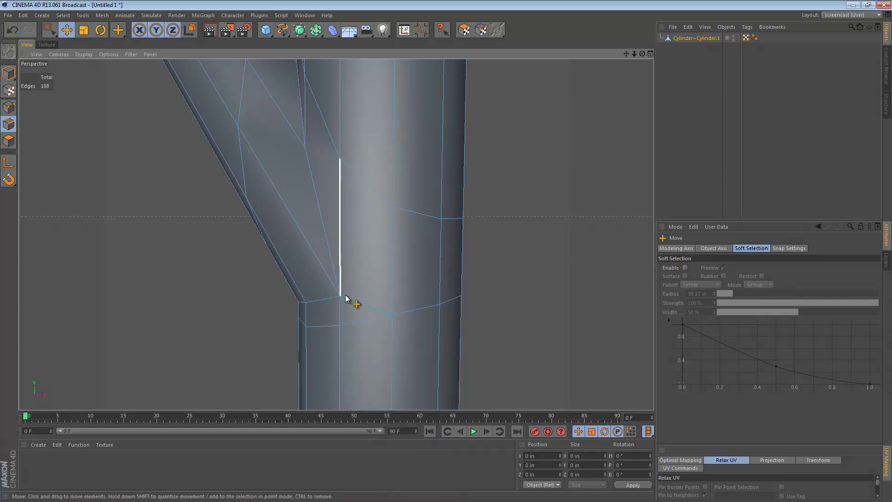
- On the opposite side, select the large polygon beside the joint, try moving its vertical edge away from the branch, and undo the move
mouse_move(357, 284)
alt+mouse_down()
mouse_move(392, 268)
mouse_move(361, 296)
alt+mouse_up()
alt+drag(287, 275, 372, 275)
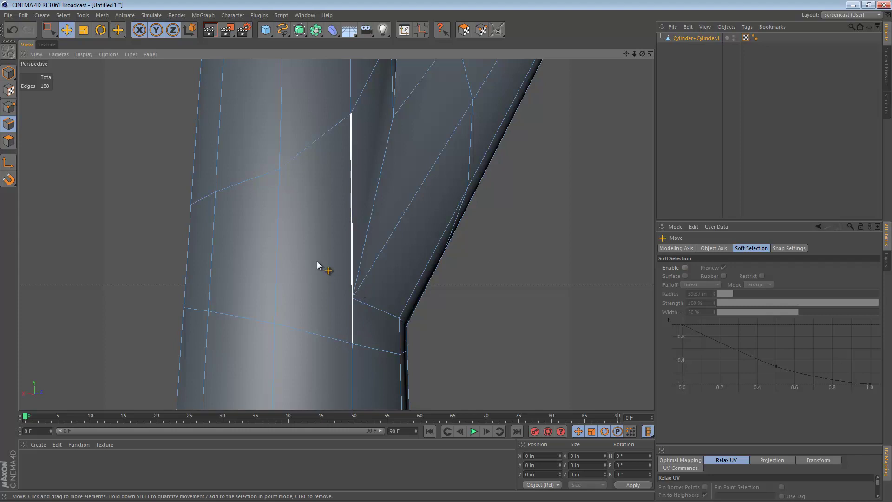
click(9, 141)
click(317, 320)
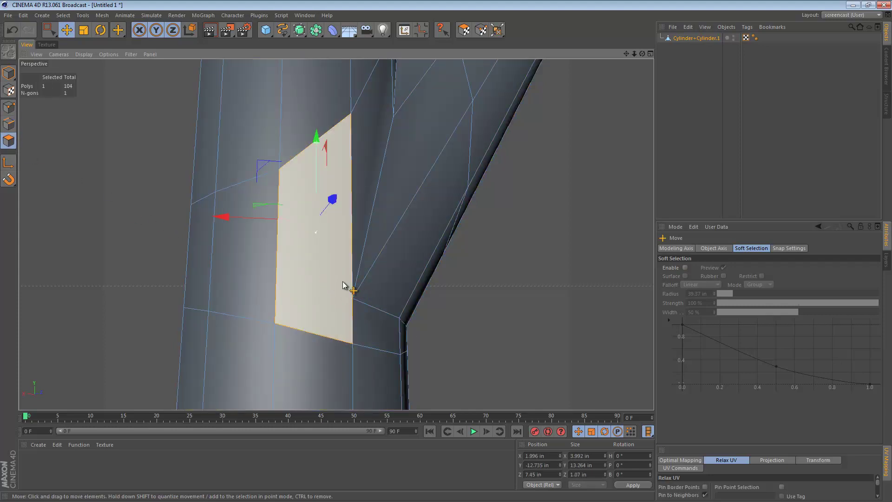
click(8, 125)
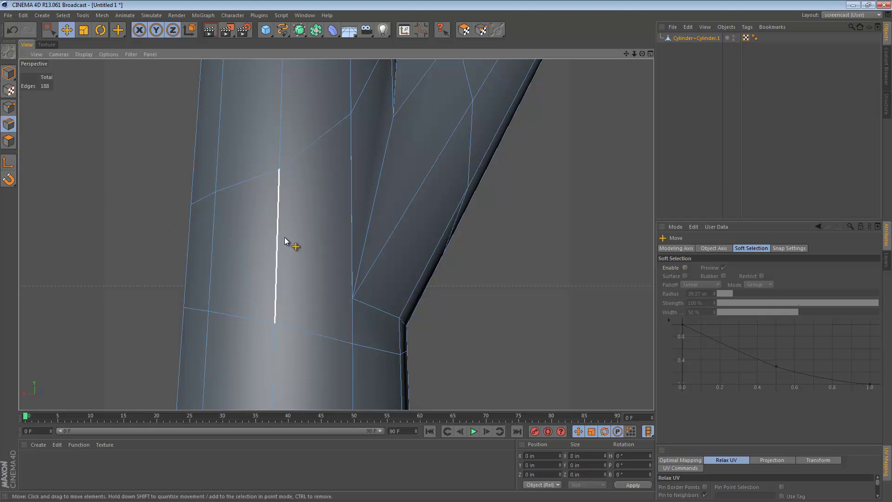
click(347, 262)
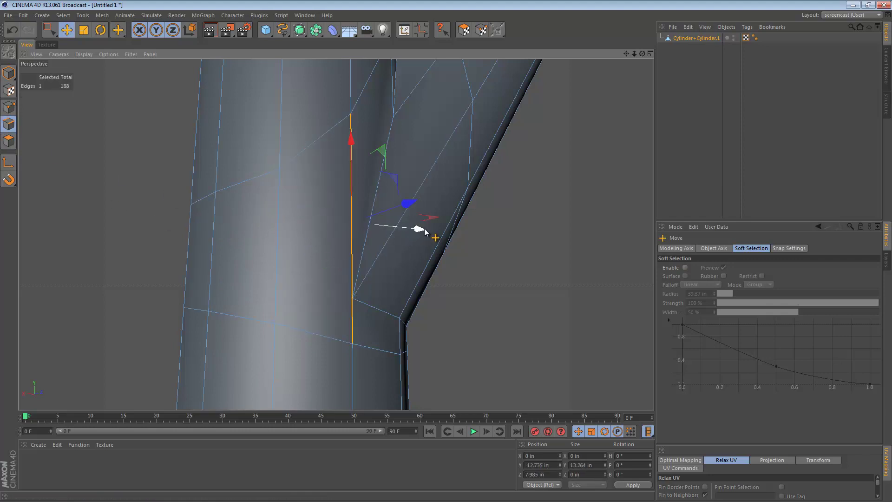
drag(418, 229, 390, 258)
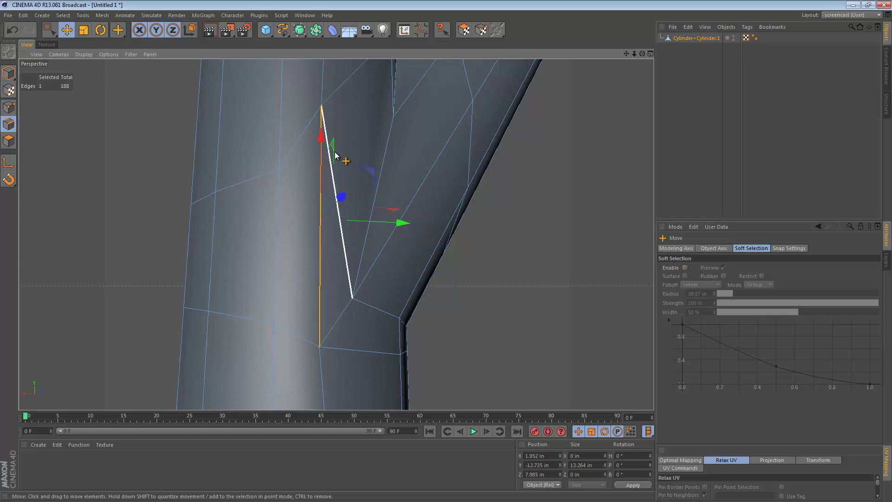
key(ctrl+z)
- Add a point on the upright cylinder's vertical edge, right beside the nearly coincident joint corner point
click(363, 301)
alt+drag(361, 302, 267, 309)
alt+right_drag(355, 300, 486, 303)
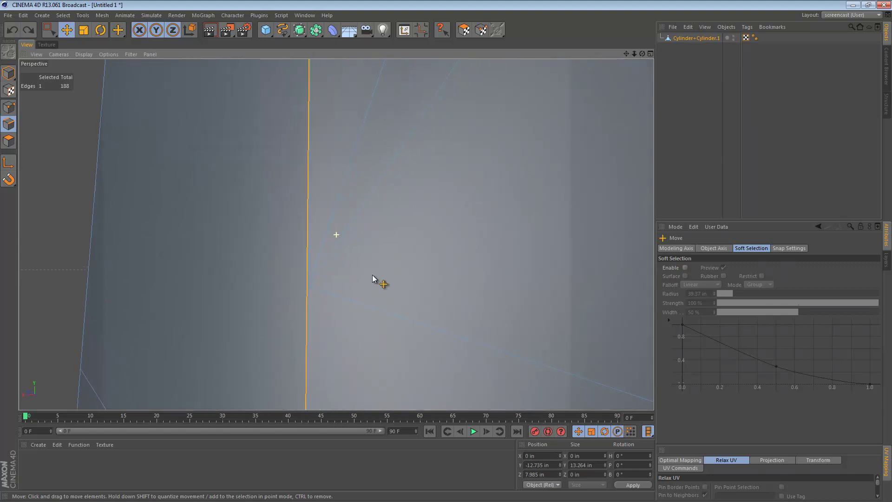
alt+middle_drag(378, 265, 395, 211)
alt+right_drag(331, 227, 379, 236)
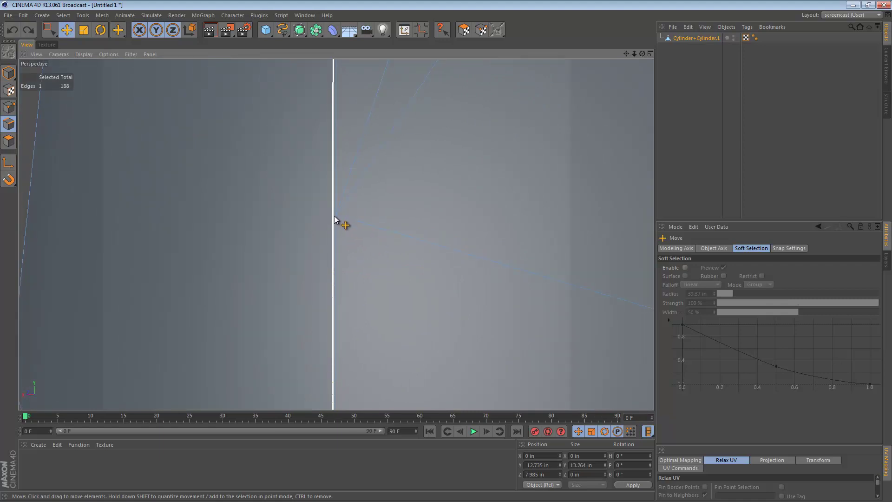
right_click(333, 216)
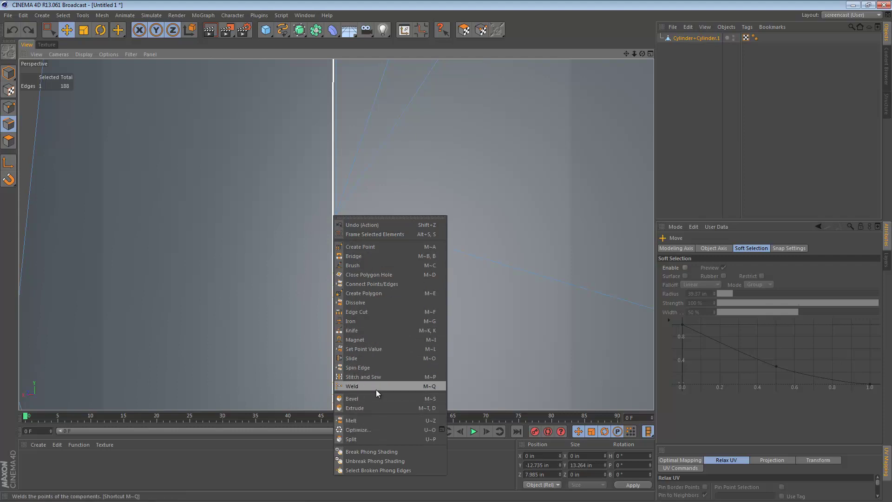
click(7, 108)
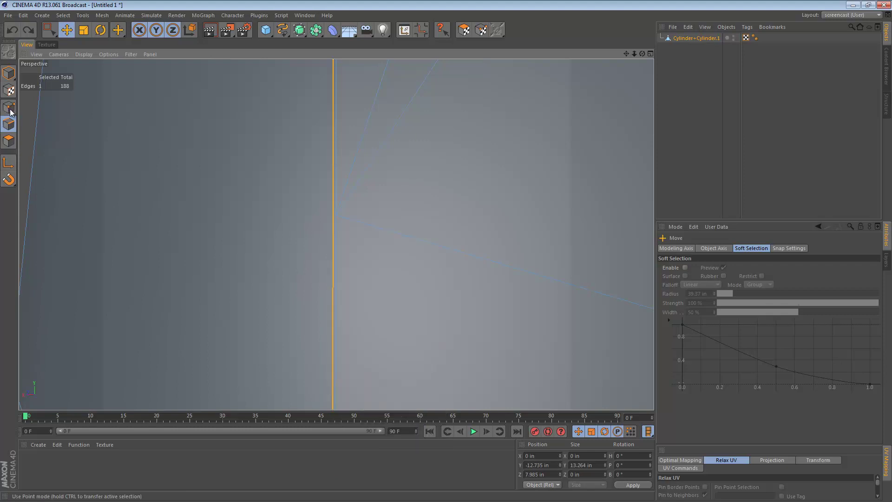
right_click(326, 190)
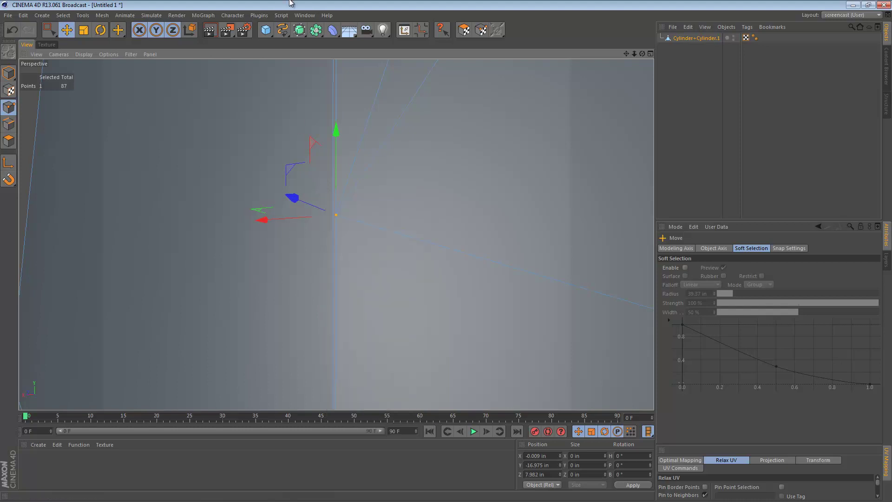
key(m)
key(a)
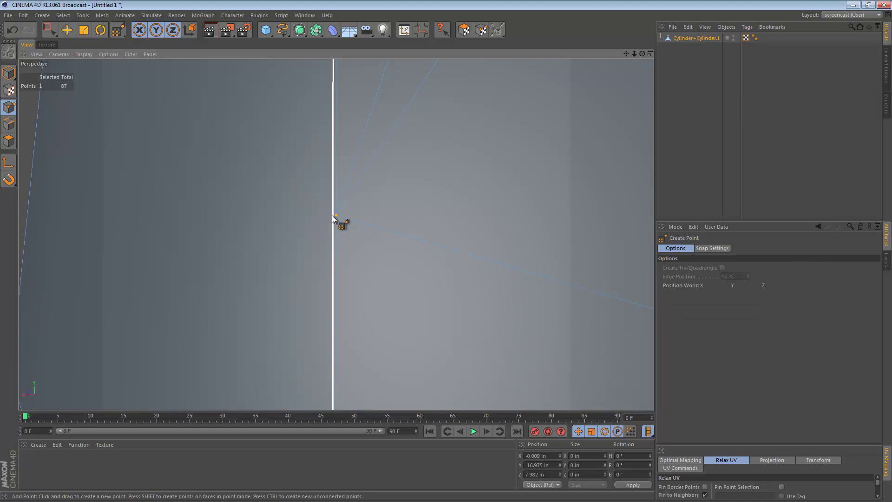
click(333, 214)
- Select the added edge point together with the adjacent joint corner point and weld them into one
key(space)
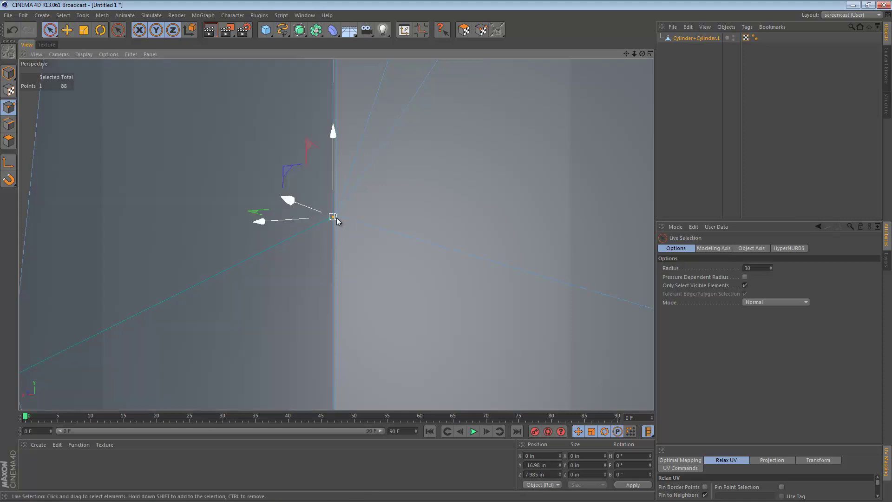
drag(336, 224, 340, 225)
shift+click(339, 216)
right_click(341, 215)
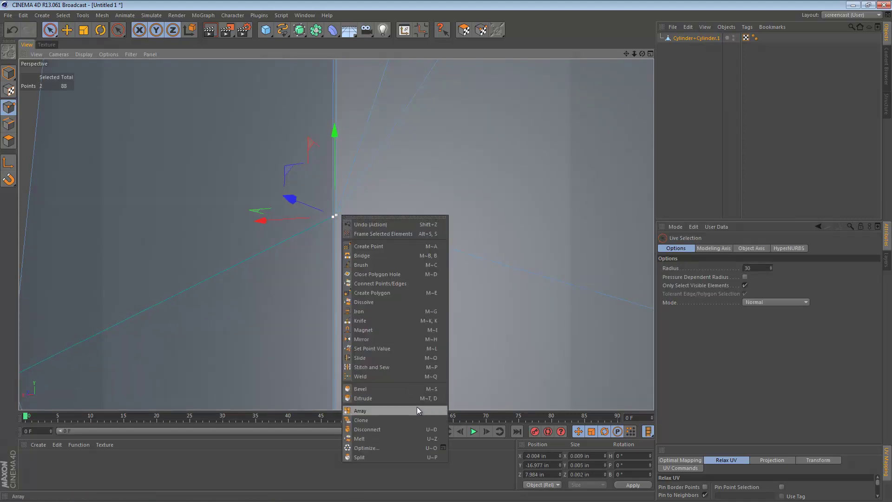
click(372, 376)
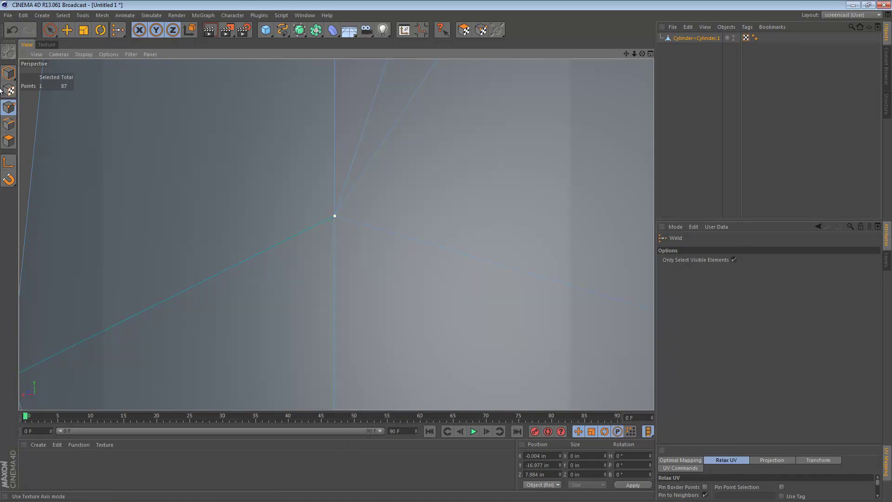
- Select the band of four polygons around the back of the upright cylinder, between the two large polygons beside the joint
click(8, 73)
alt+right_drag(408, 198, 280, 205)
alt+drag(374, 195, 427, 238)
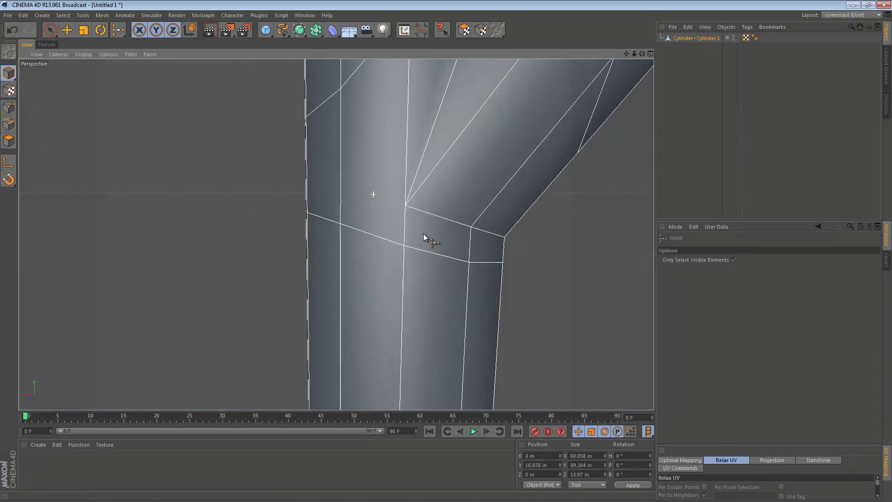
alt+middle_drag(427, 234, 390, 305)
key(e)
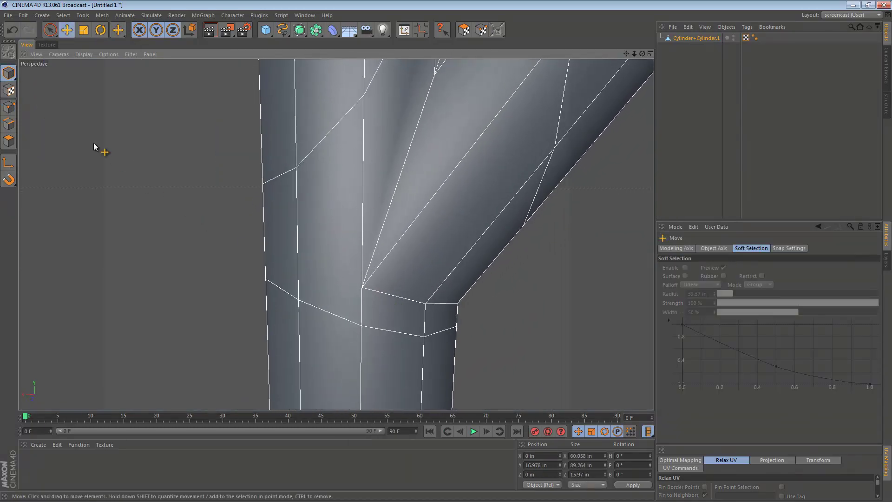
click(8, 140)
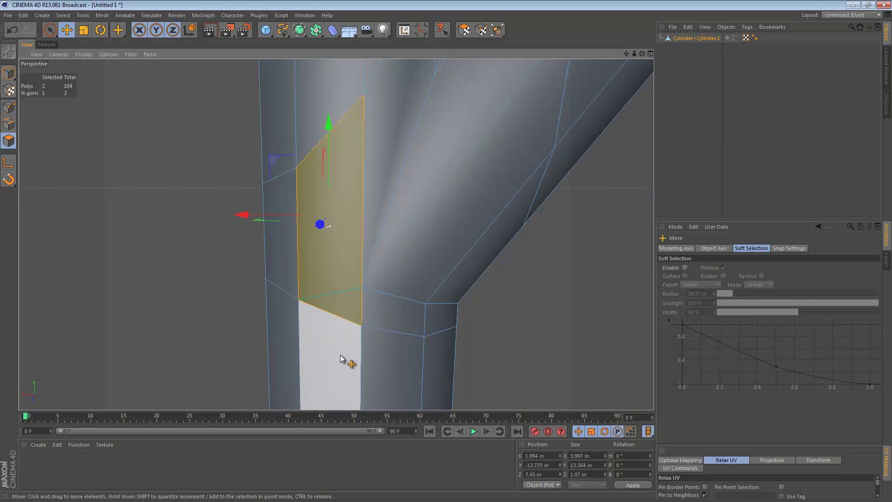
alt+drag(350, 265, 399, 249)
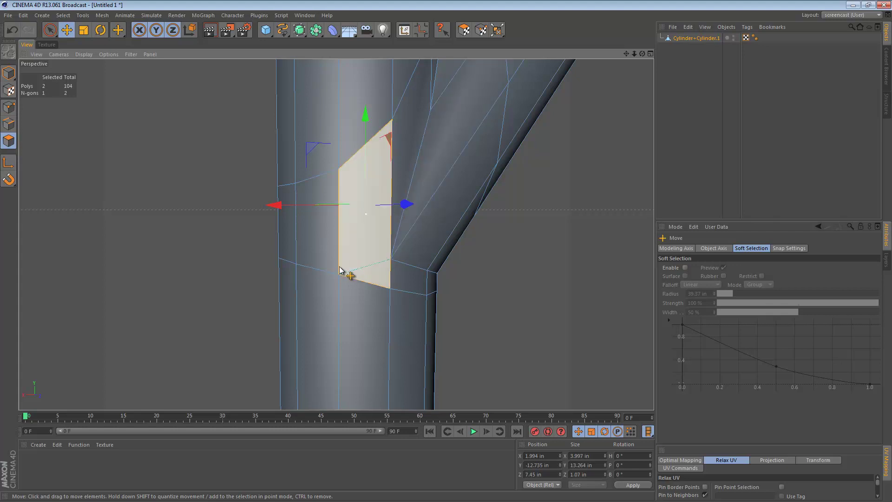
alt+drag(283, 272, 588, 259)
alt+drag(355, 253, 307, 272)
click(8, 141)
key(space)
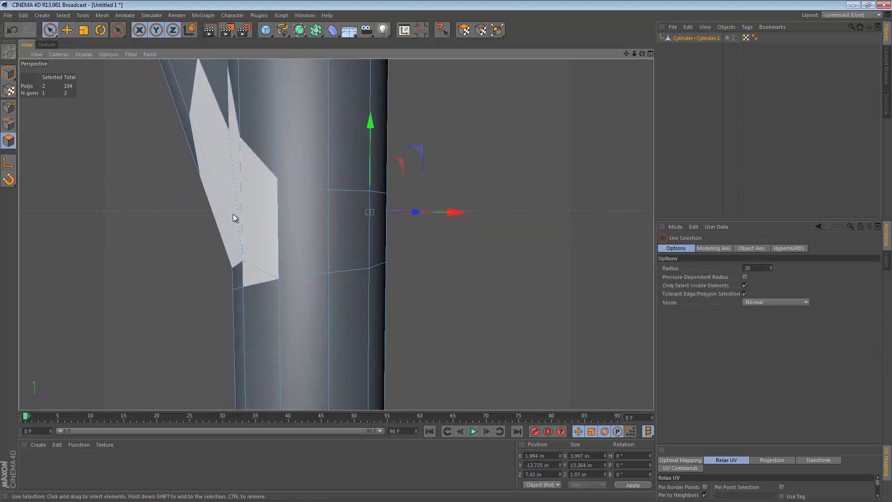
mouse_move(310, 226)
mouse_down()
mouse_move(380, 228)
mouse_move(177, 232)
mouse_up()
shift+click(410, 244)
- Cut the selected polygon band horizontally at about mid-height with the Knife in Path mode
key(k)
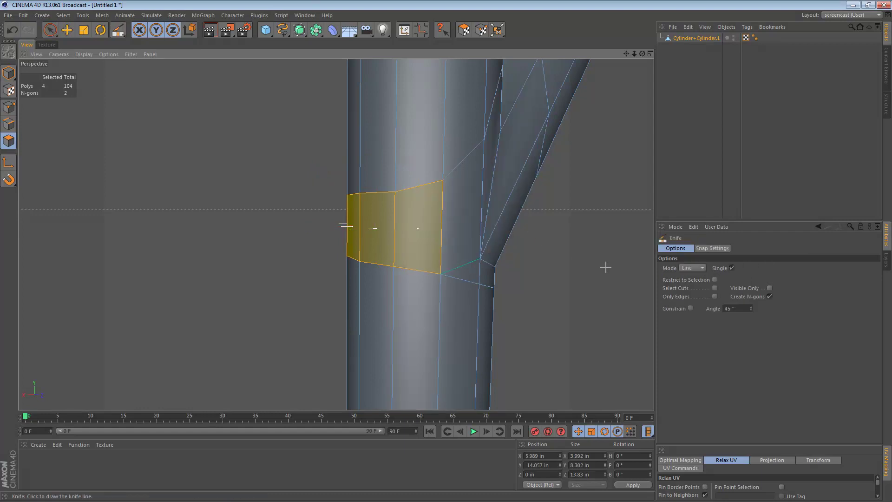
click(696, 269)
click(697, 315)
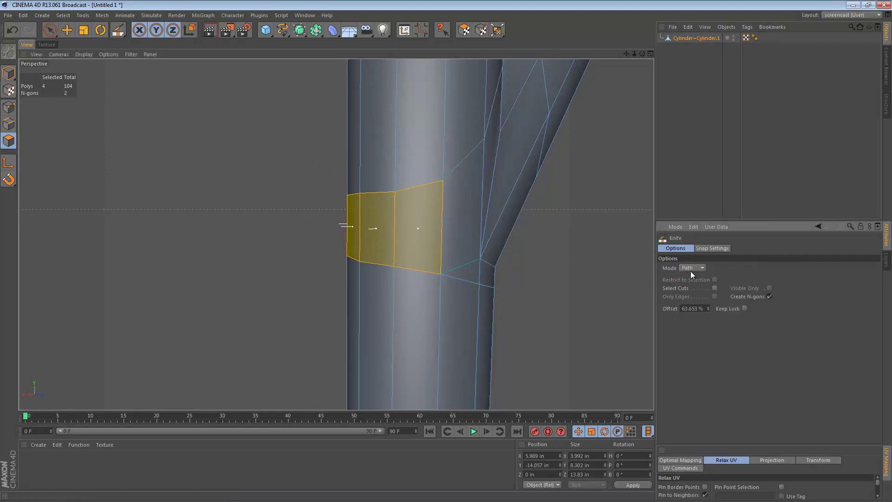
alt+drag(454, 263, 421, 260)
key(e)
key(k)
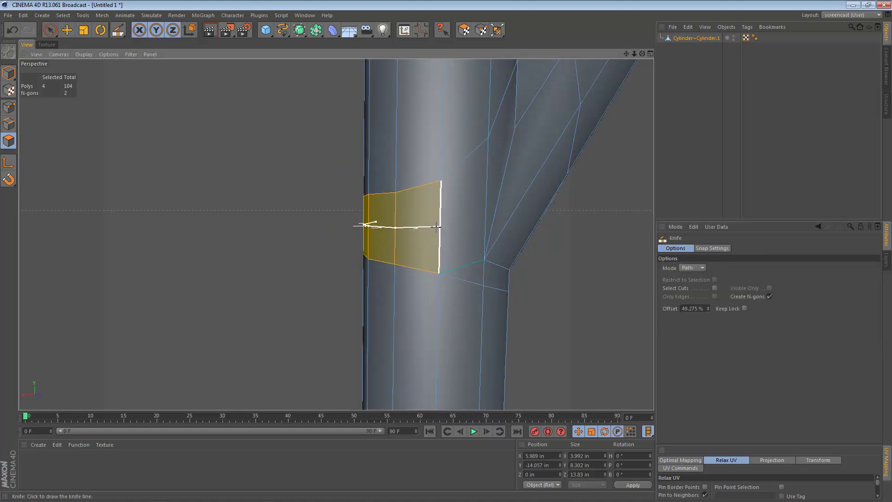
double_click(437, 227)
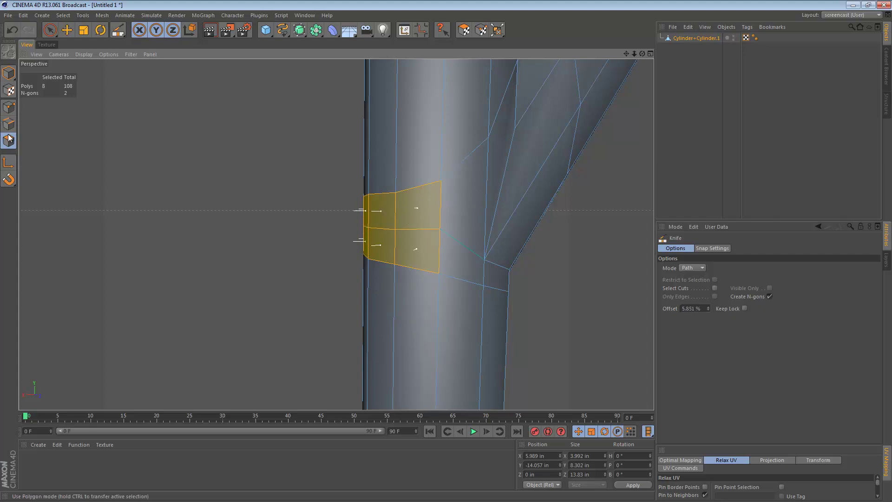
- Select the large polygons beside the joint on both sides of the upright cylinder and remove their n-gons
key(e)
click(455, 263)
alt+drag(484, 225, 225, 227)
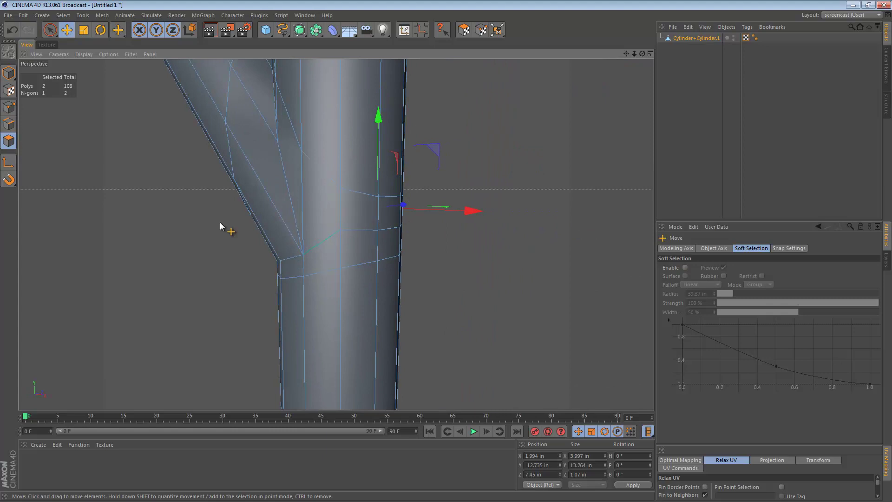
shift+click(337, 230)
right_click(341, 206)
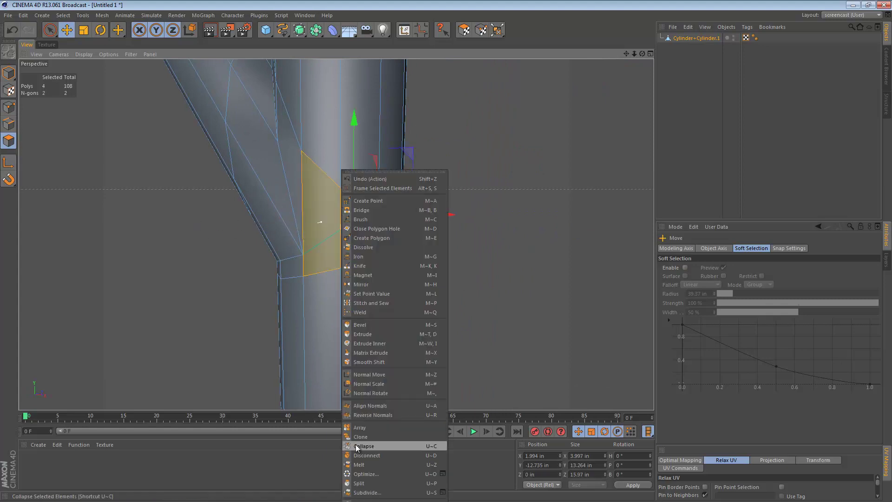
click(390, 72)
right_click(436, 81)
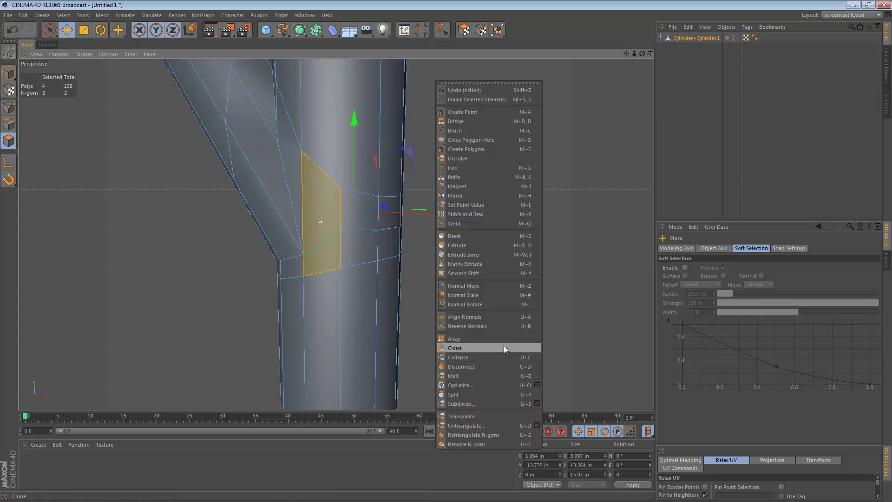
click(487, 444)
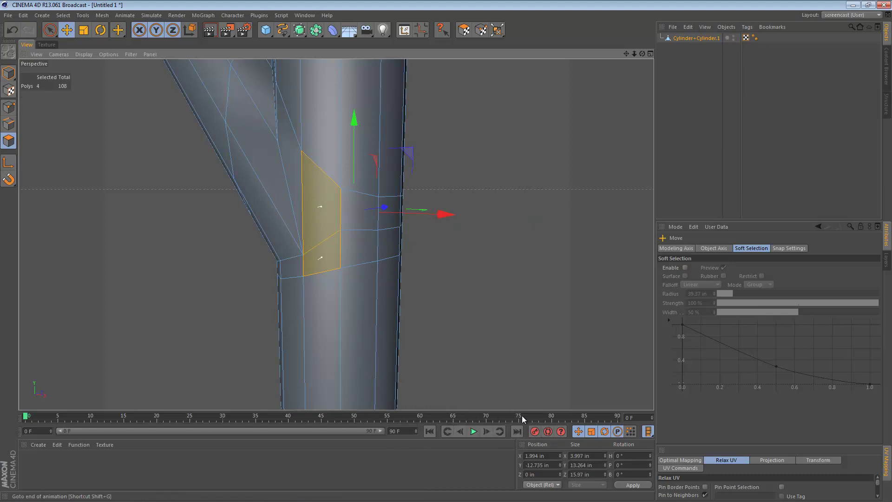
- Examine the shading around the joint with the mesh deselected, and check its edge flow with the mesh reselected
click(11, 72)
alt+right_drag(380, 200, 260, 210)
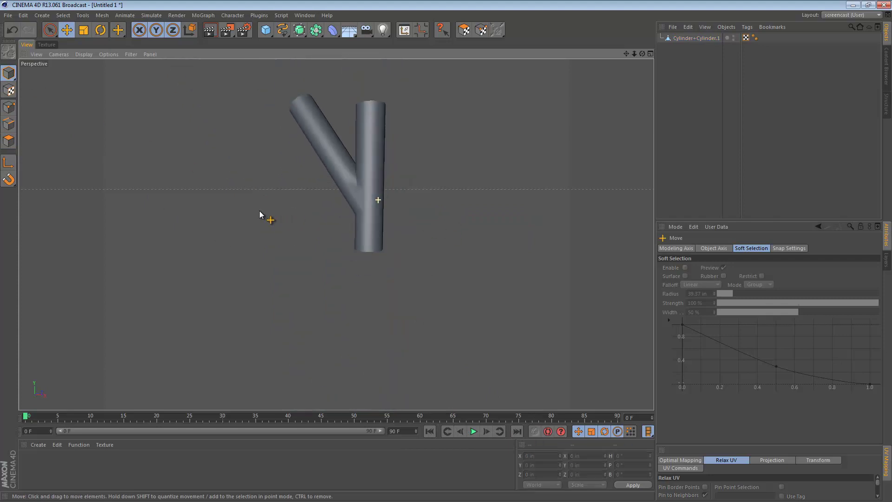
alt+drag(371, 165, 368, 188)
alt+right_drag(368, 188, 481, 189)
alt+drag(482, 190, 430, 221)
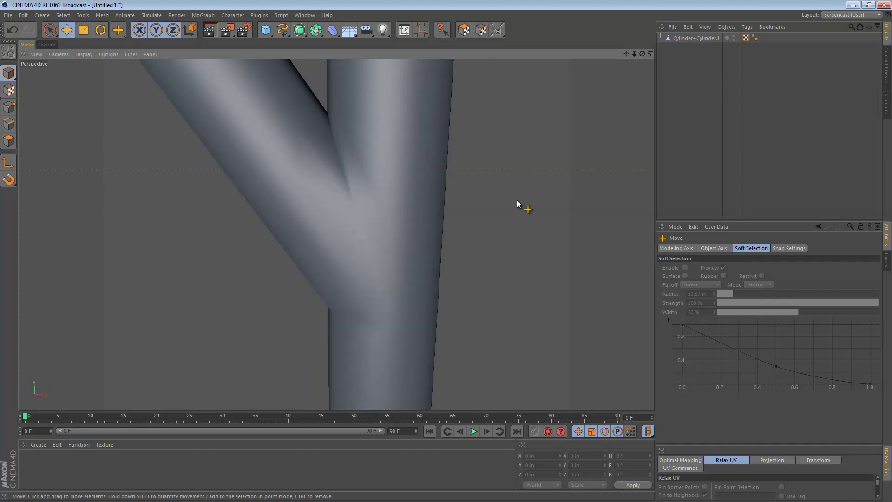
click(696, 37)
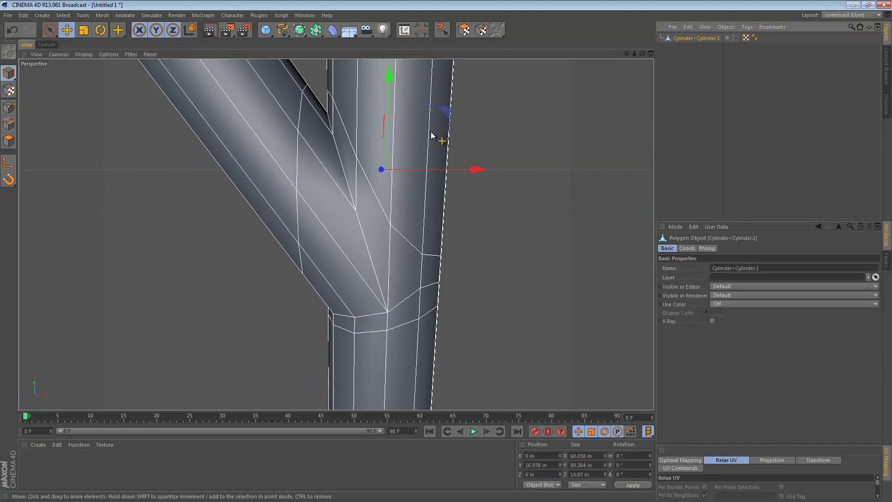
- In edge mode, use Path Selection to select the joint seam from its lower side corner up toward the crotch
click(9, 124)
alt+drag(396, 272, 400, 255)
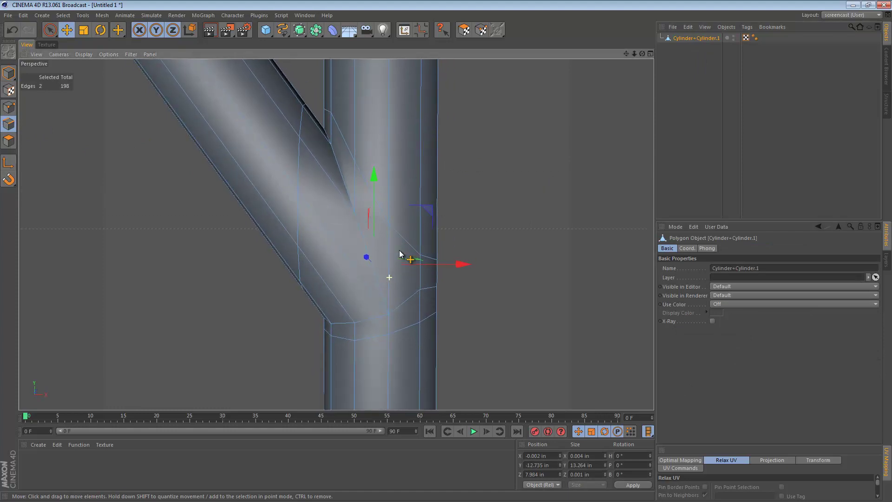
alt+middle_drag(379, 282, 383, 263)
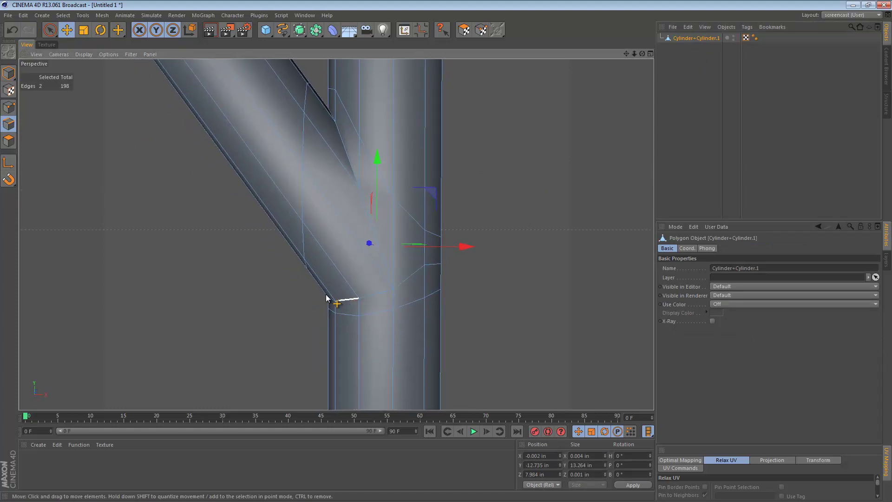
alt+drag(413, 292, 358, 227)
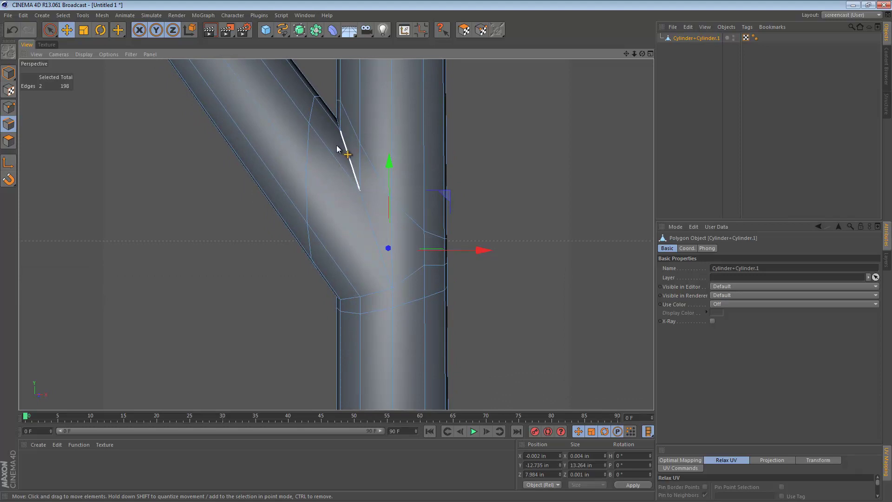
key(v)
mouse_move(360, 139)
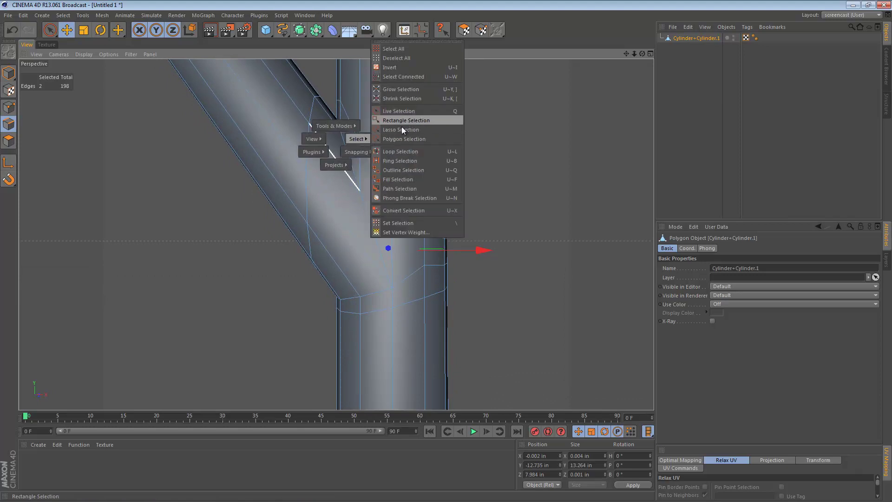
click(403, 188)
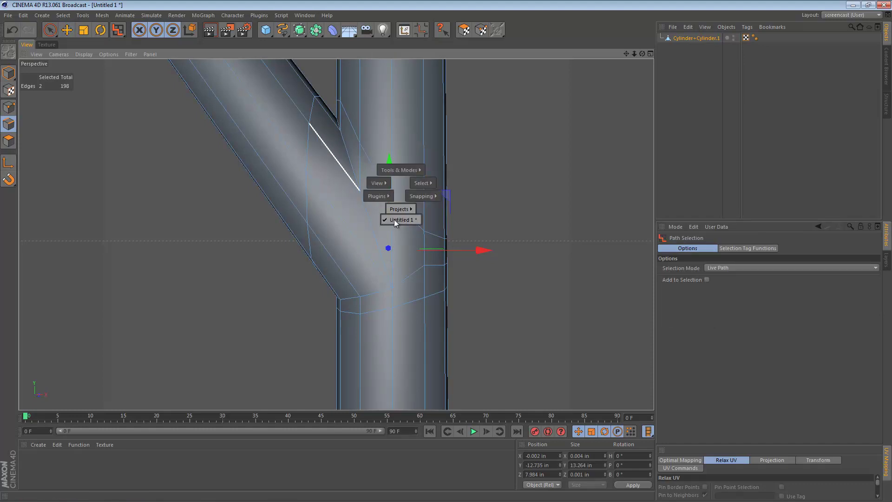
click(414, 219)
key(v)
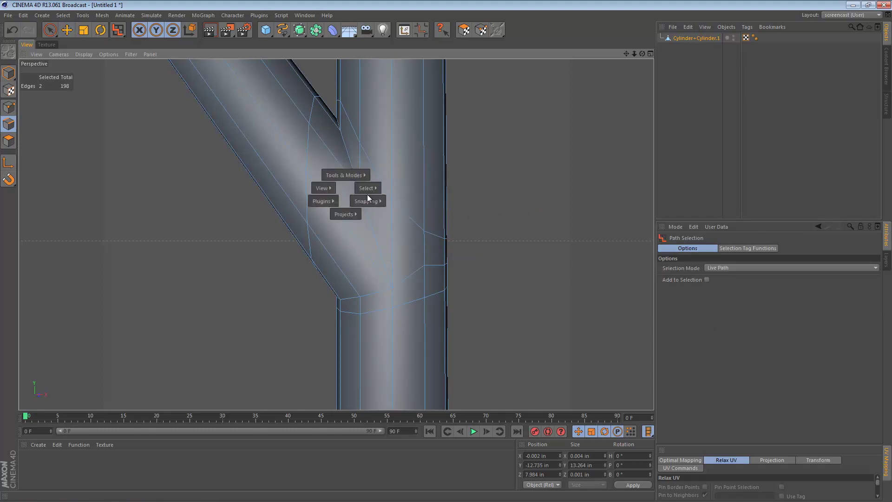
mouse_move(368, 189)
click(417, 236)
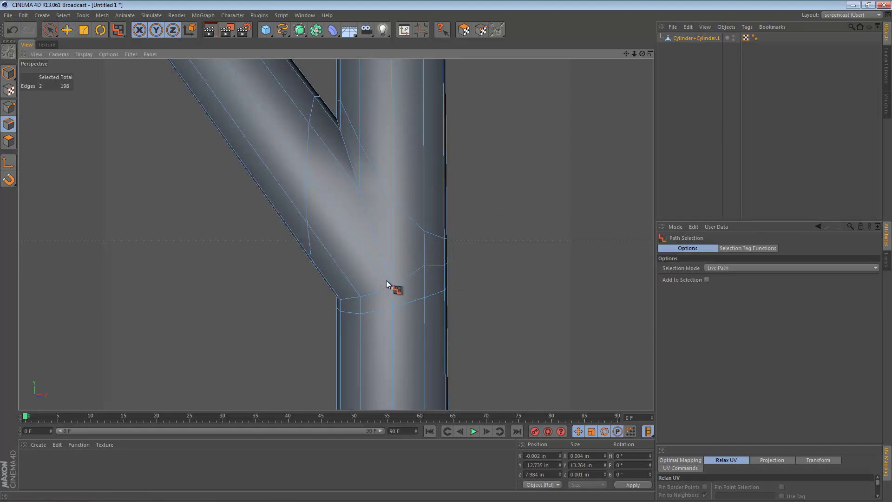
drag(392, 285, 356, 167)
key(ctrl+z)
- Extend the Path Selection across the crotch and down the opposite side of the joint seam to its lower corner
alt+drag(599, 233, 515, 317)
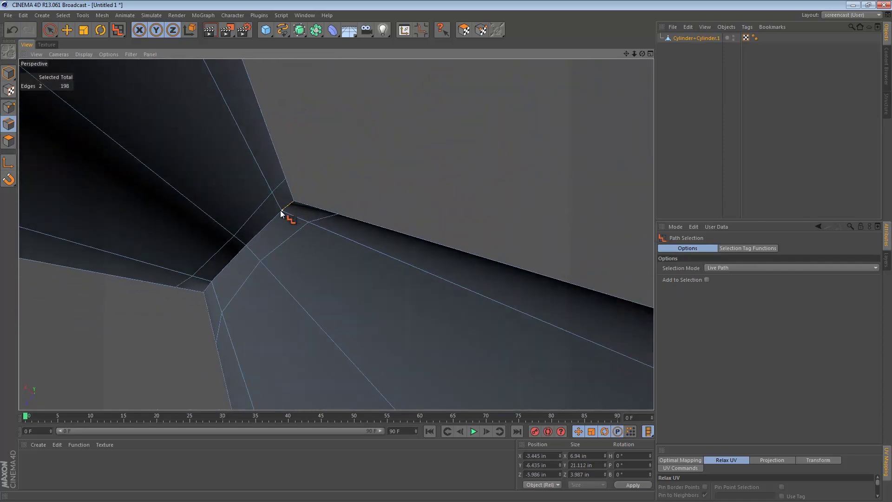
shift+drag(202, 289, 203, 288)
alt+drag(202, 289, 303, 140)
alt+middle_drag(329, 198, 425, 105)
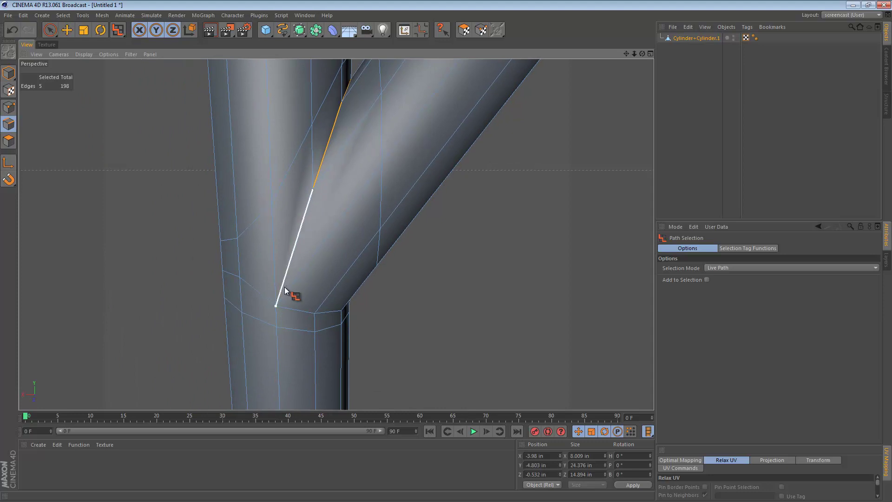
click(329, 317)
alt+drag(352, 304, 295, 344)
- Add the remaining seam edges along the underside of the branch so the seam between the two cylinders is fully selected
key(space)
ctrl+click(384, 334)
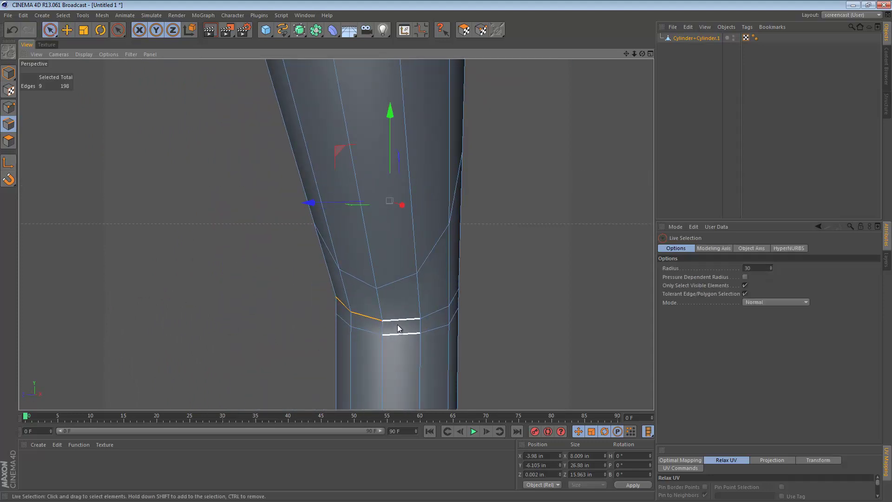
key(e)
shift+click(439, 313)
alt+drag(439, 313, 305, 278)
shift+click(501, 307)
alt+drag(479, 303, 401, 284)
alt+middle_drag(523, 292, 413, 284)
alt+right_drag(404, 284, 439, 281)
alt+drag(426, 269, 453, 258)
- Try to bevel the selected seam edges with an inner offset of 0.787 in and a subdivision of 0
right_click(424, 253)
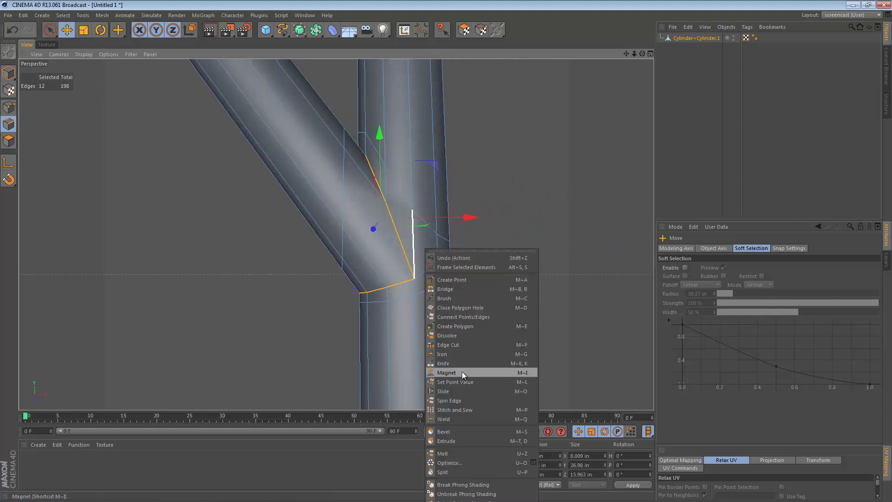
click(475, 432)
click(707, 295)
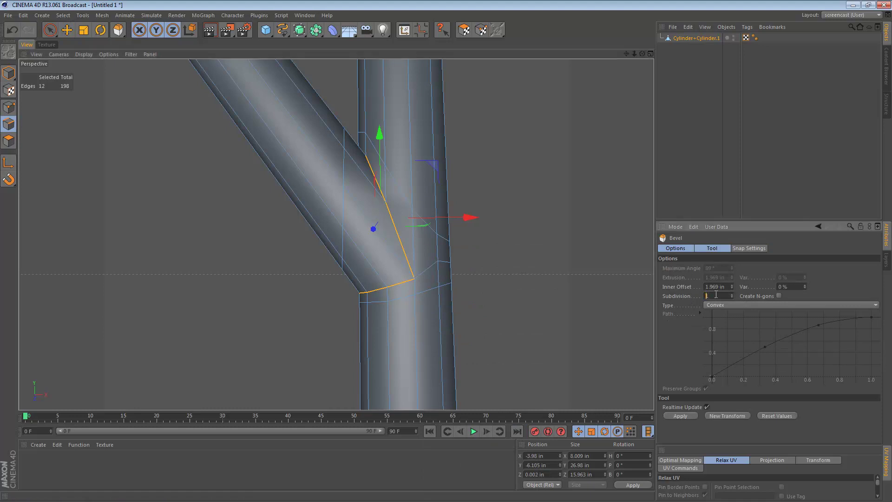
drag(455, 247, 447, 270)
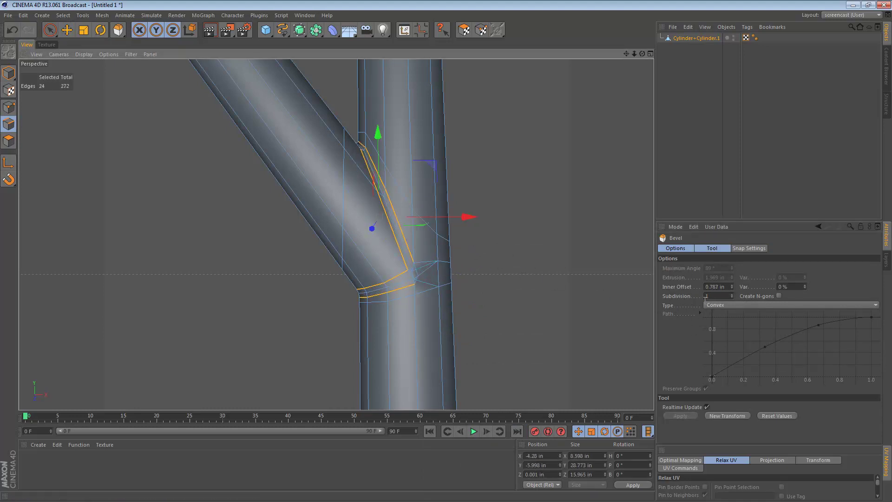
click(708, 296)
text(1)
alt+drag(436, 299, 368, 282)
alt+middle_drag(419, 282, 352, 248)
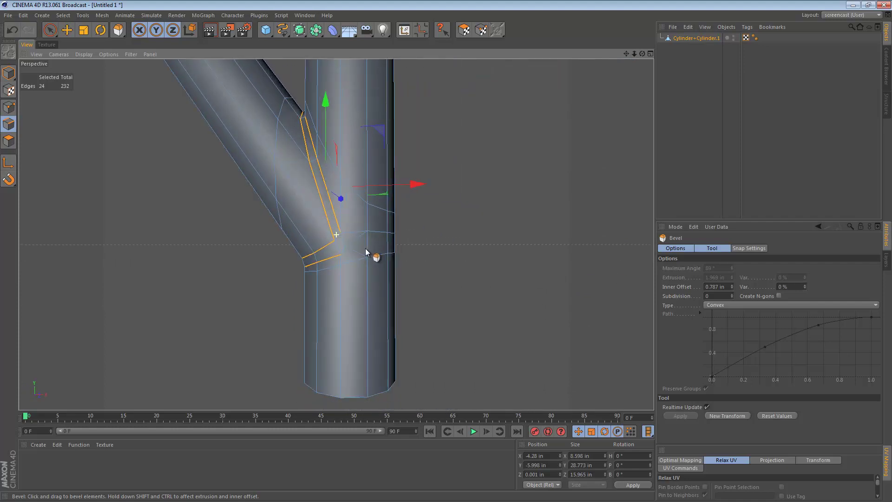
alt+right_drag(352, 249, 378, 255)
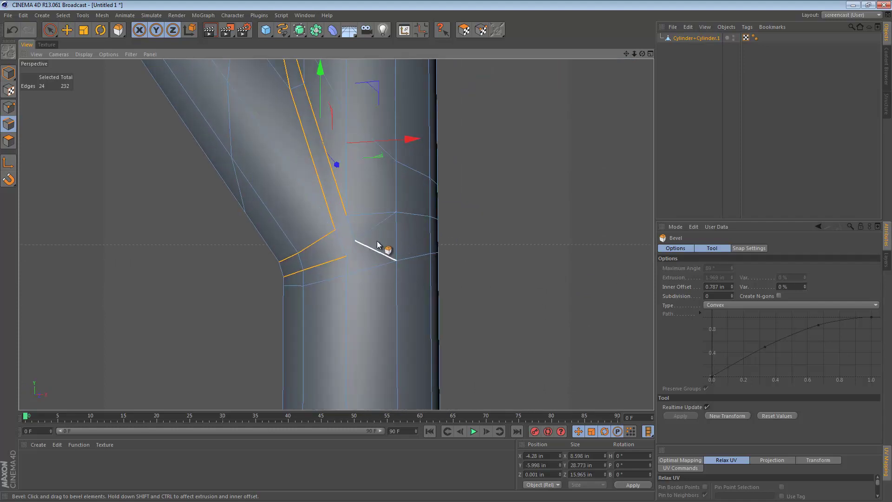
key(ctrl+z)
- Use Path Selection to add the middle edge line running around the back of the upright cylinder to the seam selection
mouse_move(346, 258)
alt+mouse_down()
mouse_move(301, 242)
mouse_move(362, 256)
alt+mouse_up()
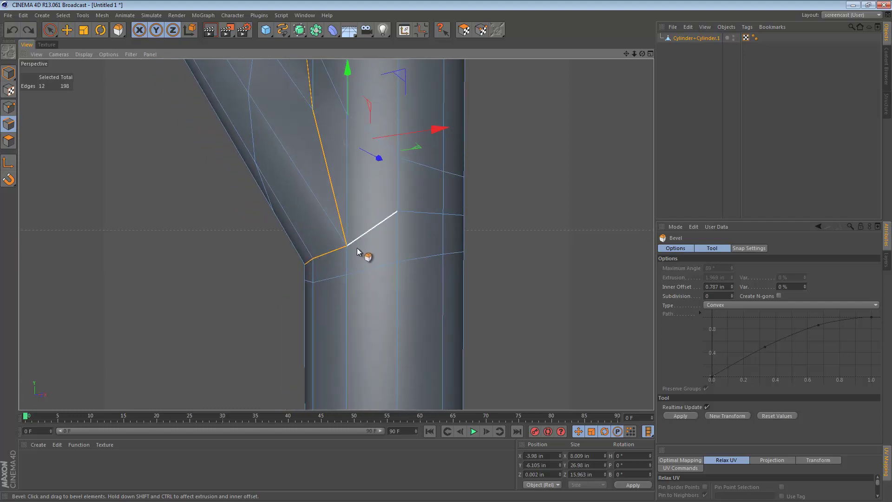
key(space)
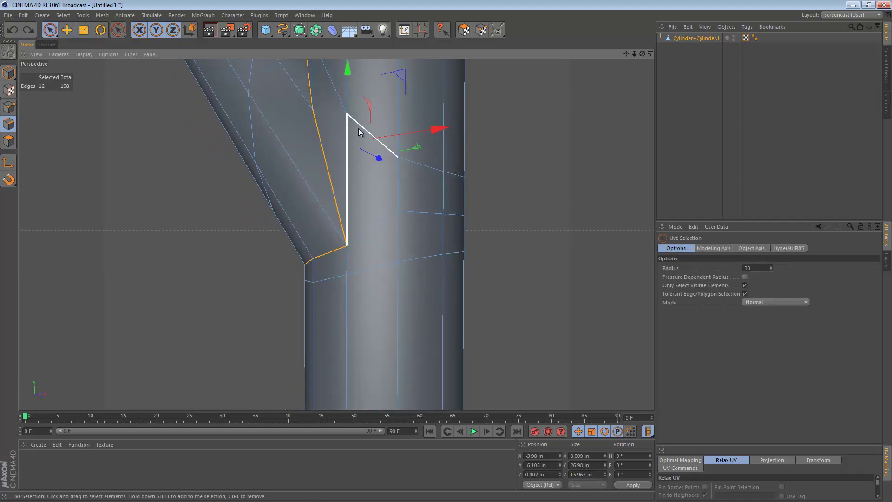
key(v)
mouse_move(377, 123)
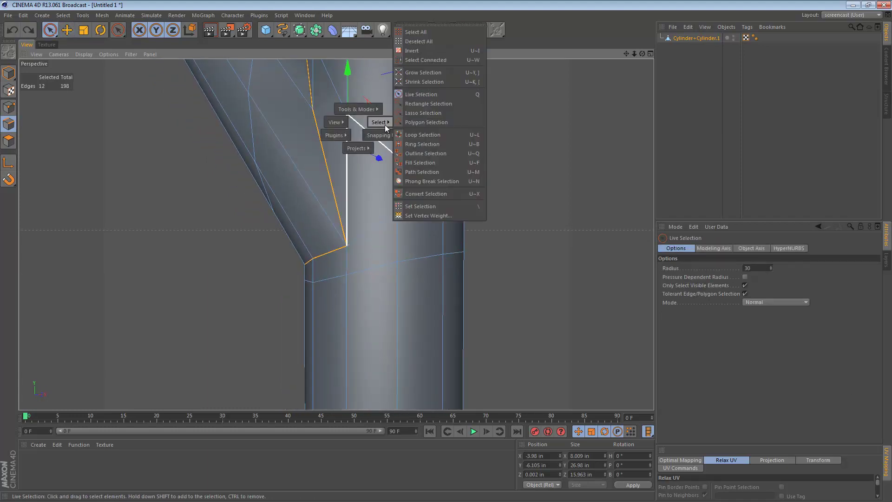
click(424, 172)
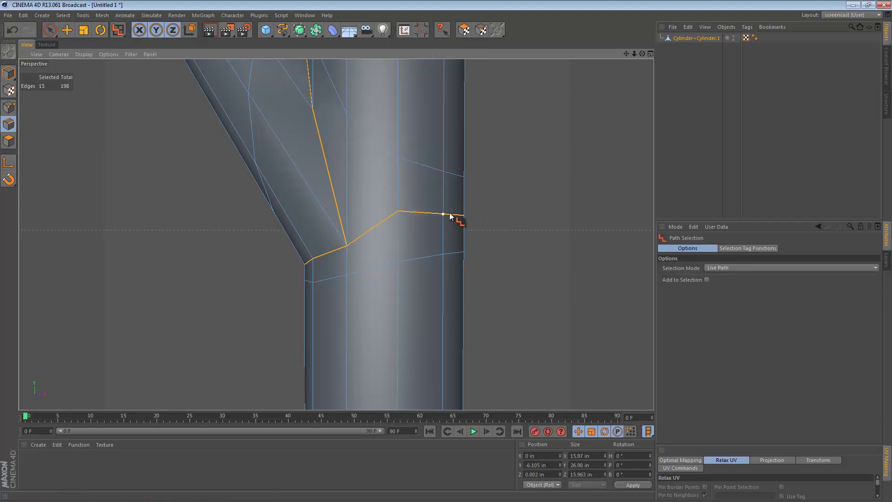
alt+drag(448, 214, 135, 225)
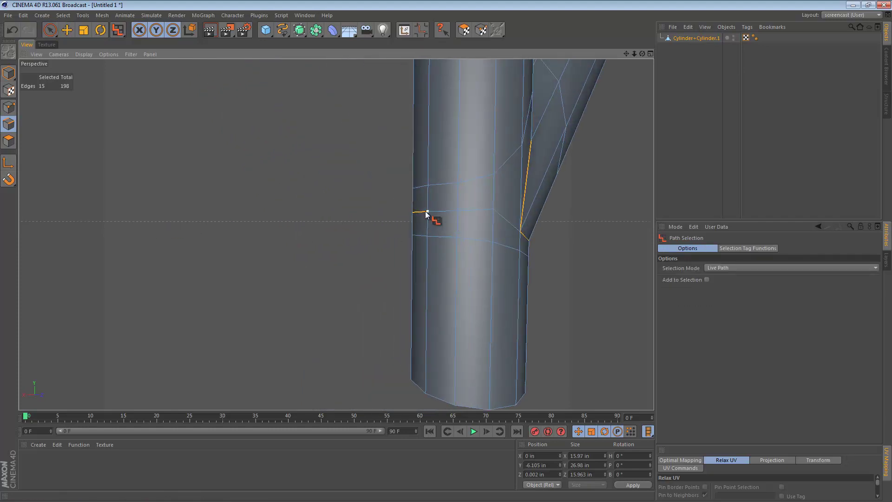
alt+drag(517, 222, 440, 201)
- Bevel the selected seam and back edges with an inner offset of 0.787 in and a subdivision of 0
right_click(439, 198)
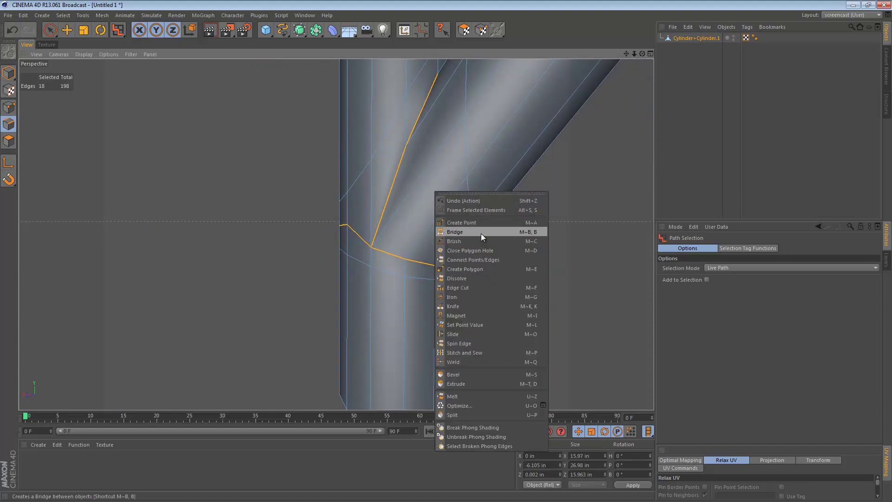
click(481, 373)
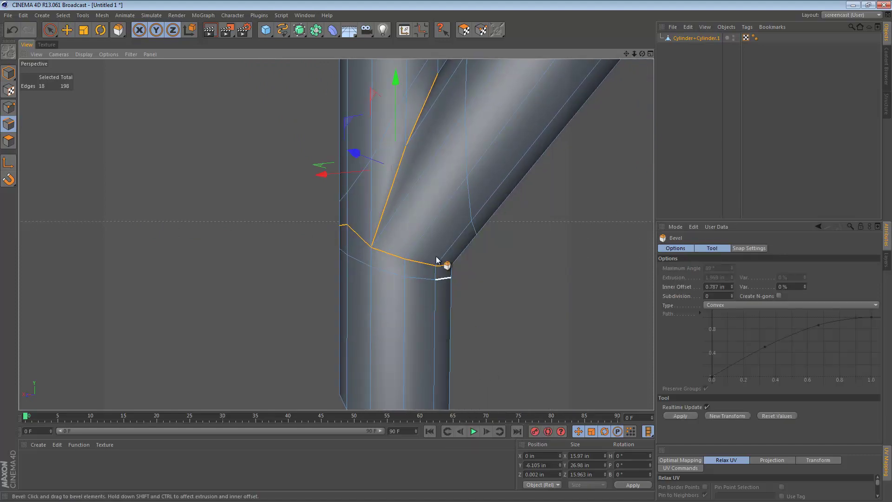
alt+drag(433, 243, 498, 261)
drag(442, 270, 446, 270)
alt+right_drag(420, 163, 409, 171)
alt+middle_drag(409, 172, 367, 224)
mouse_move(385, 238)
alt+mouse_down()
mouse_move(366, 251)
mouse_move(387, 233)
alt+mouse_up()
alt+right_drag(335, 286, 395, 287)
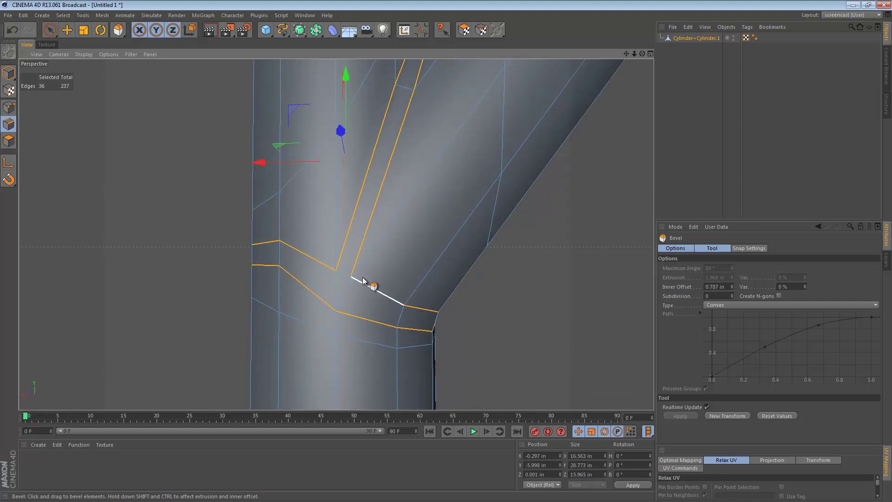
alt+drag(361, 293, 350, 272)
alt+drag(293, 275, 366, 278)
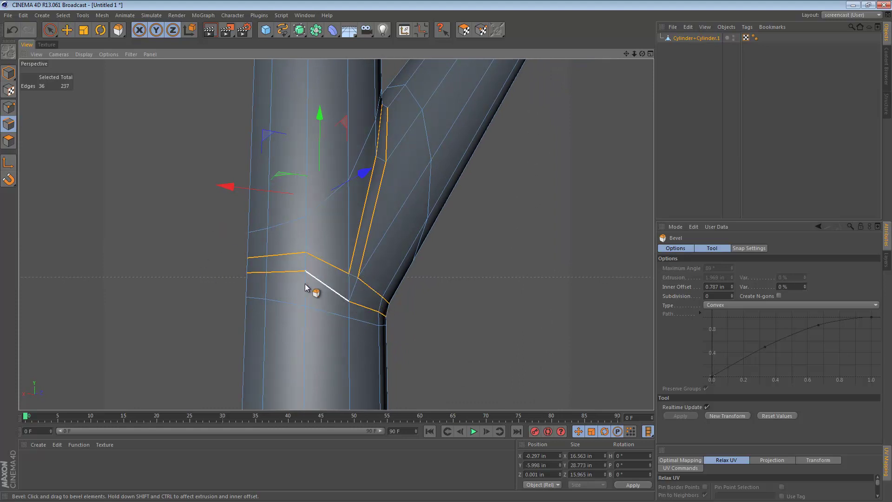
- Examine the shading around the beveled joint in model mode with the mesh deselected
click(8, 73)
scroll(315, 195, down, 5)
alt+drag(342, 173, 274, 205)
click(275, 206)
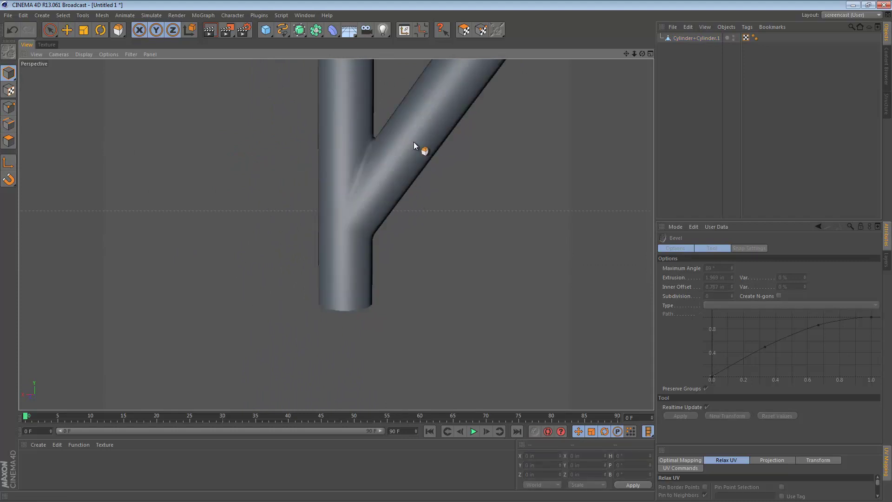
alt+drag(414, 140, 416, 191)
- Turn off the Angle Limit in the mesh's Phong tag and check the shading with the mesh deselected
click(716, 38)
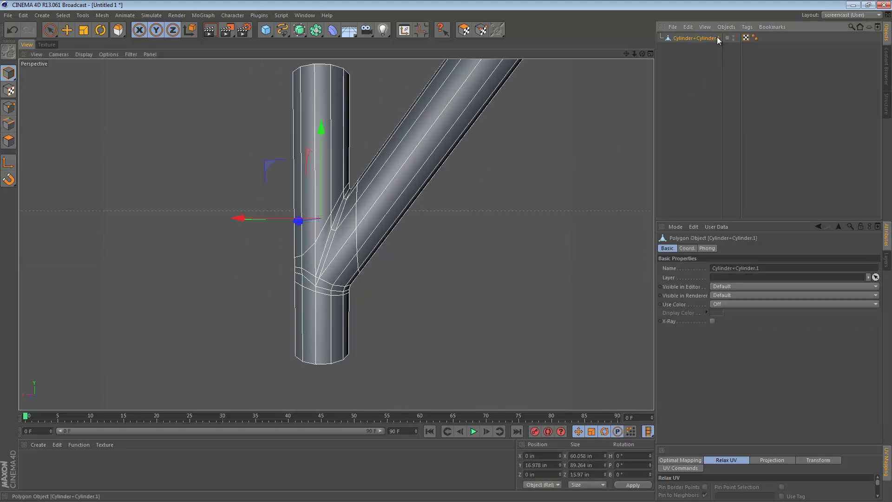
click(755, 38)
click(707, 268)
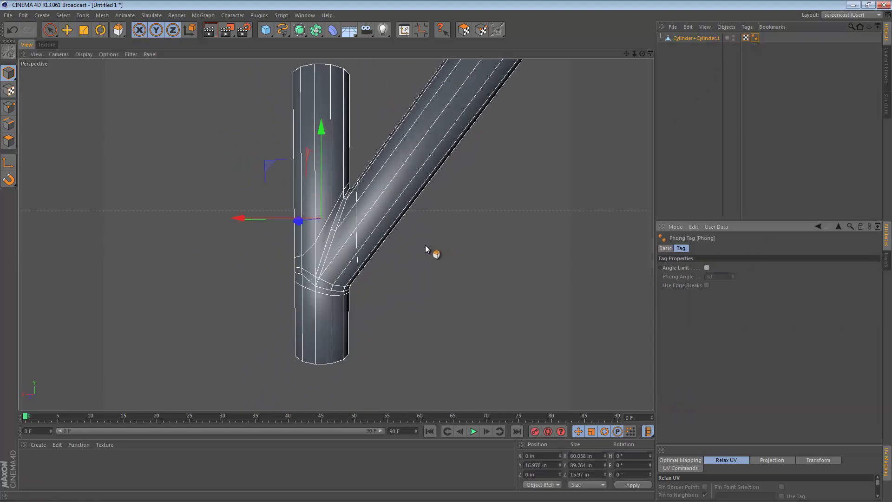
scroll(307, 203, down, 3)
click(275, 205)
alt+drag(361, 211, 321, 217)
click(700, 39)
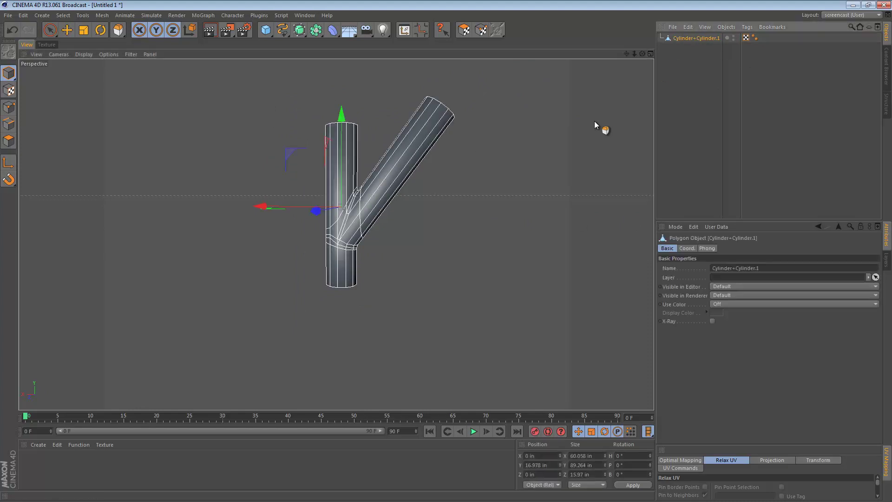
- Select the cap polygons at the three open ends of the upright and branch cylinders and delete them
click(6, 150)
alt+drag(226, 179, 262, 205)
drag(347, 116, 347, 118)
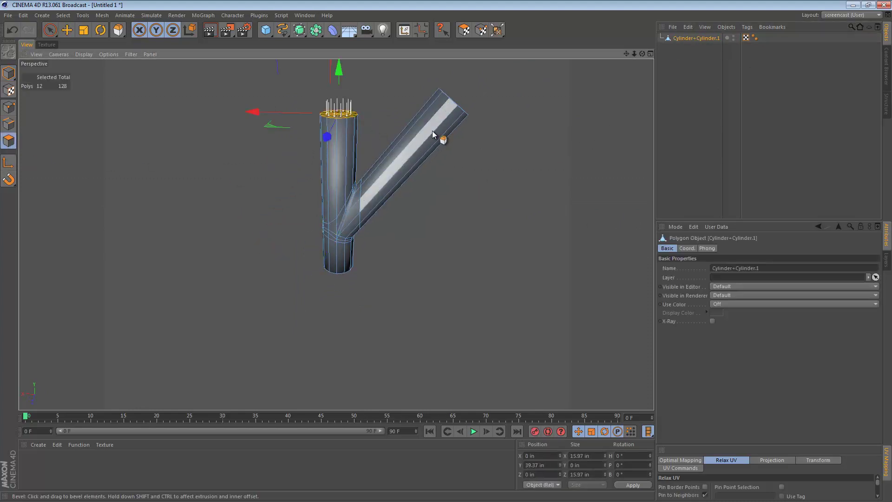
shift+drag(429, 71, 491, 131)
alt+drag(343, 213, 357, 158)
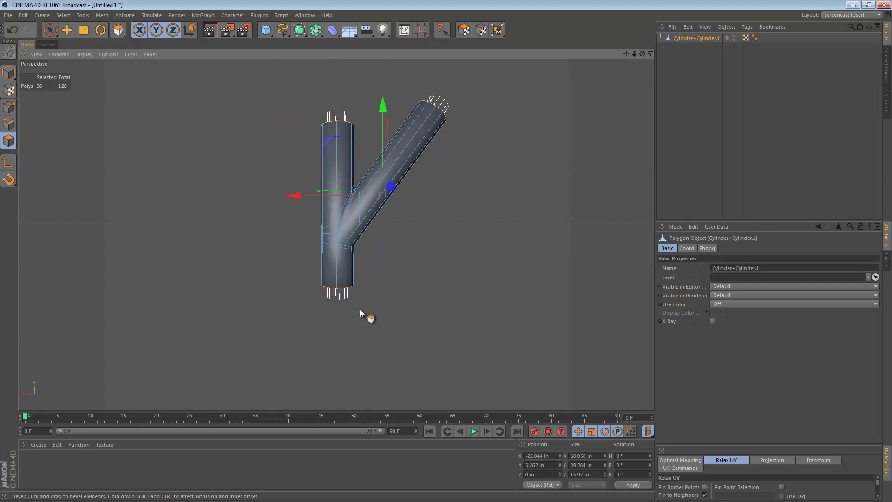
key(Delete)
- Add a HyperNURBS object and make the joined cylinder mesh its child
scroll(359, 213, up, 3)
scroll(388, 211, up, 1)
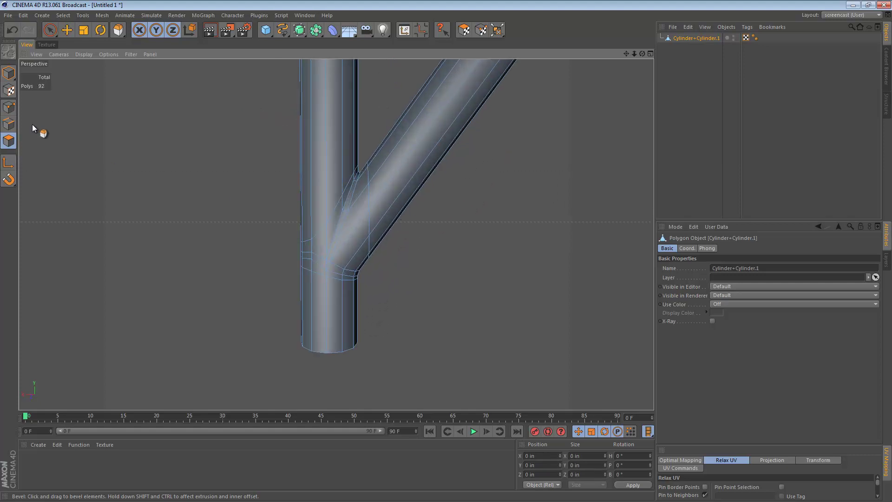
click(7, 83)
click(269, 234)
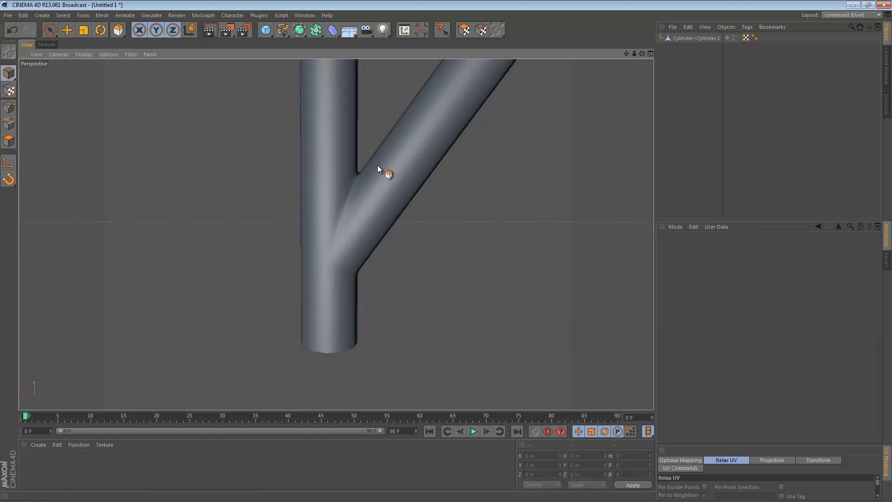
drag(299, 36, 325, 41)
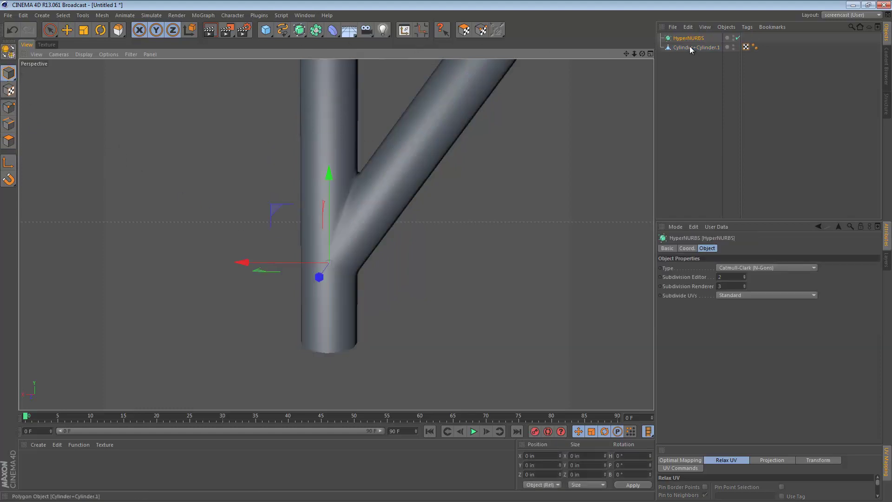
drag(690, 38, 690, 37)
click(676, 102)
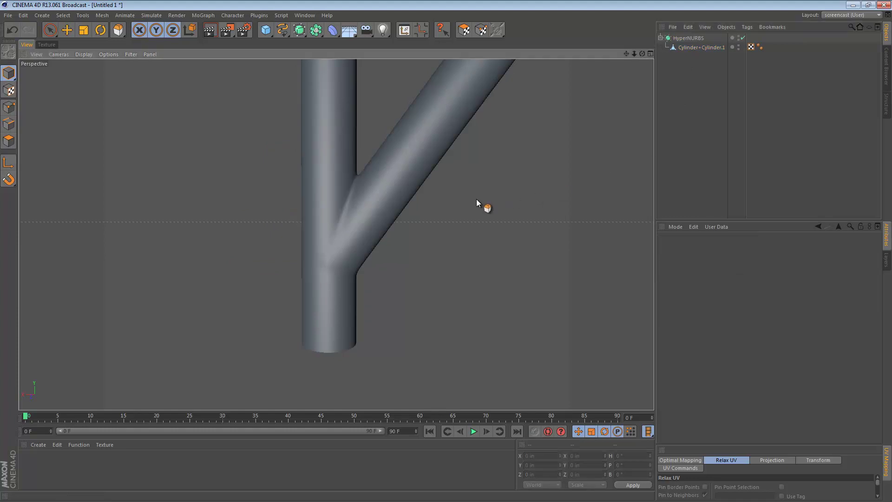
- Examine the smoothed joint, and disable the HyperNURBS with the child mesh reselected
scroll(392, 216, up, 2)
alt+right_drag(392, 216, 347, 217)
mouse_move(315, 266)
alt+mouse_down()
mouse_move(358, 184)
mouse_move(448, 149)
mouse_move(577, 185)
mouse_move(451, 271)
mouse_move(569, 210)
mouse_move(387, 218)
mouse_move(326, 254)
alt+mouse_up()
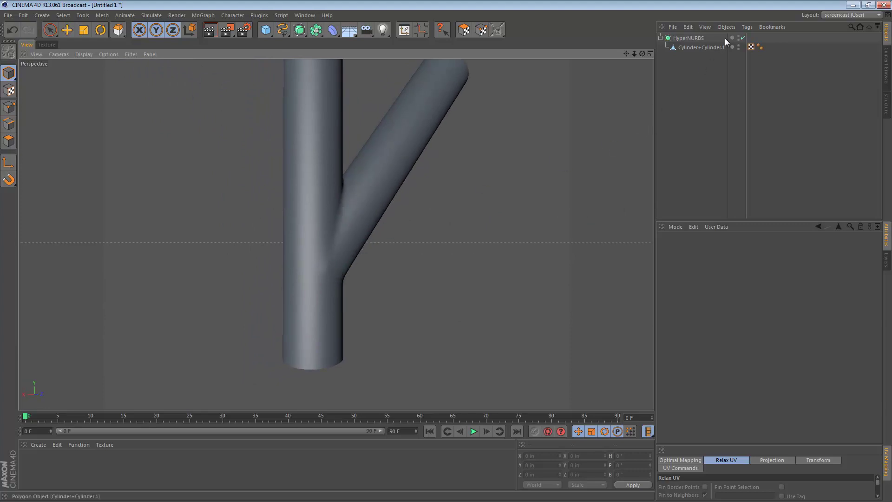
click(742, 38)
click(701, 46)
scroll(361, 244, up, 6)
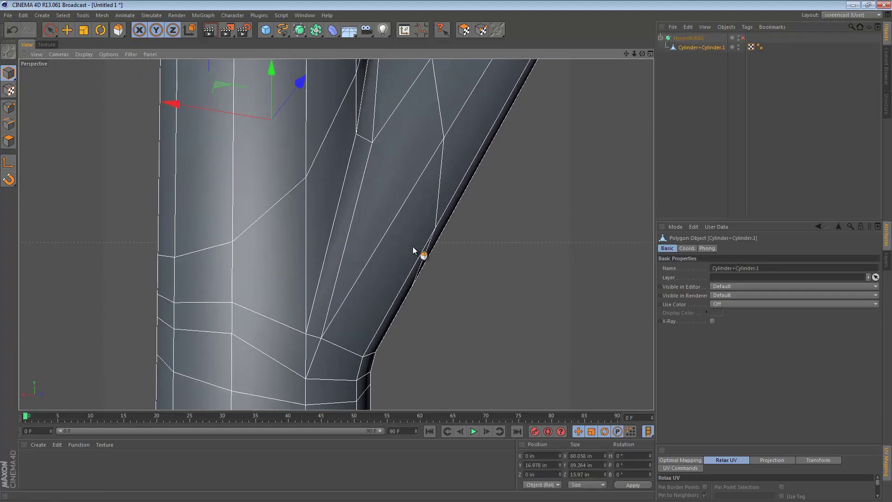
- Select the narrow six-polygon band around the back of the upright cylinder and cut it horizontally at about mid-height with the Knife in Path mode
alt+drag(411, 247, 530, 193)
click(6, 143)
key(e)
click(329, 197)
shift+click(300, 193)
shift+click(230, 188)
shift+click(192, 186)
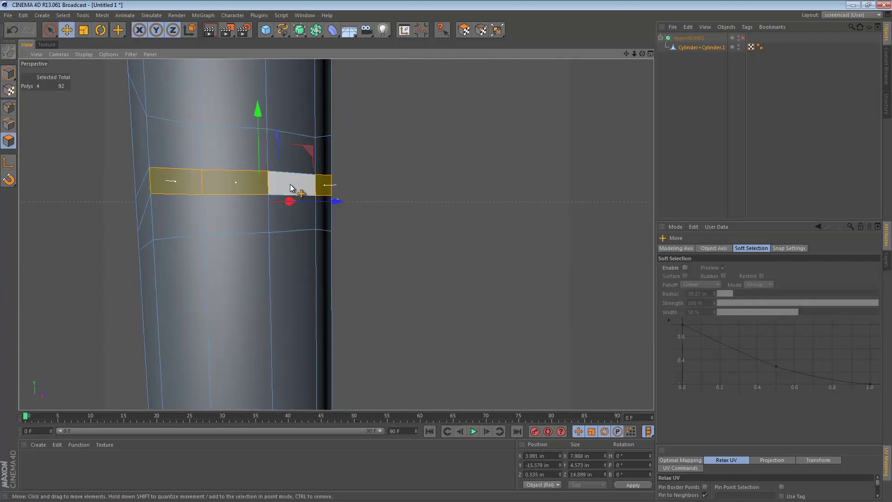
shift+click(292, 188)
alt+drag(199, 189, 374, 190)
shift+click(296, 183)
key(k)
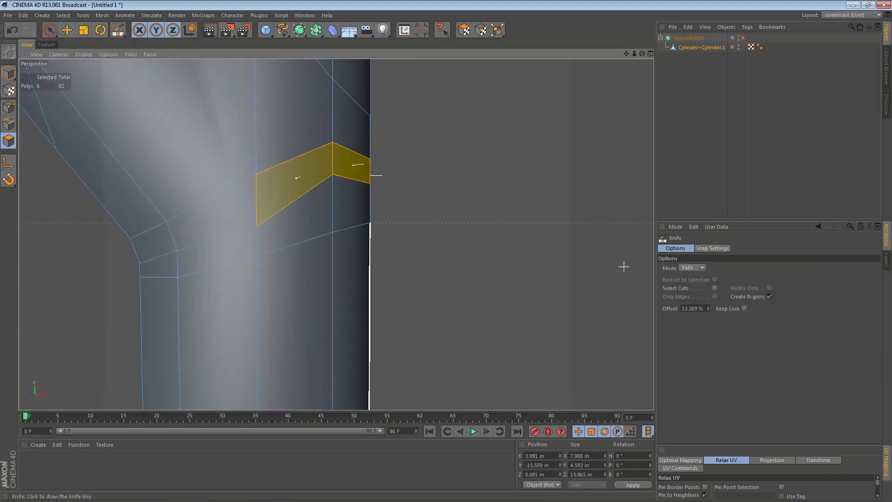
click(257, 196)
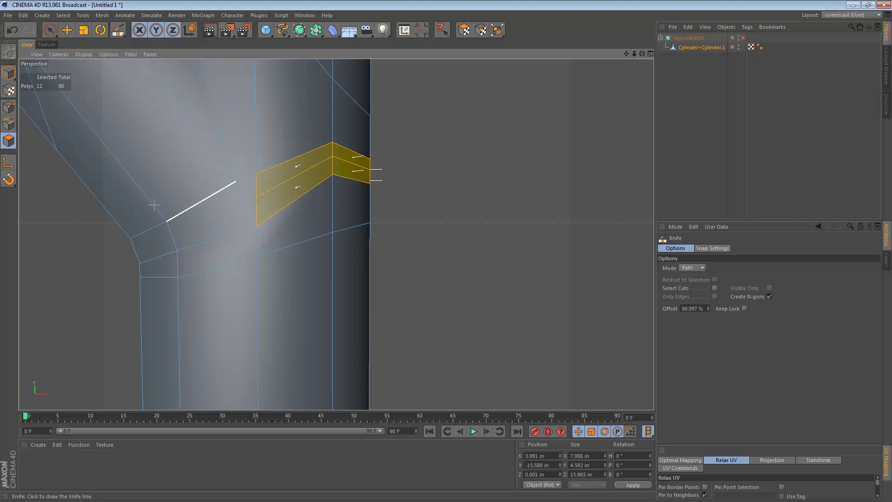
- In point mode, use Slide to shift the end points of the new cut on both sides of the joint
click(11, 110)
right_click(251, 152)
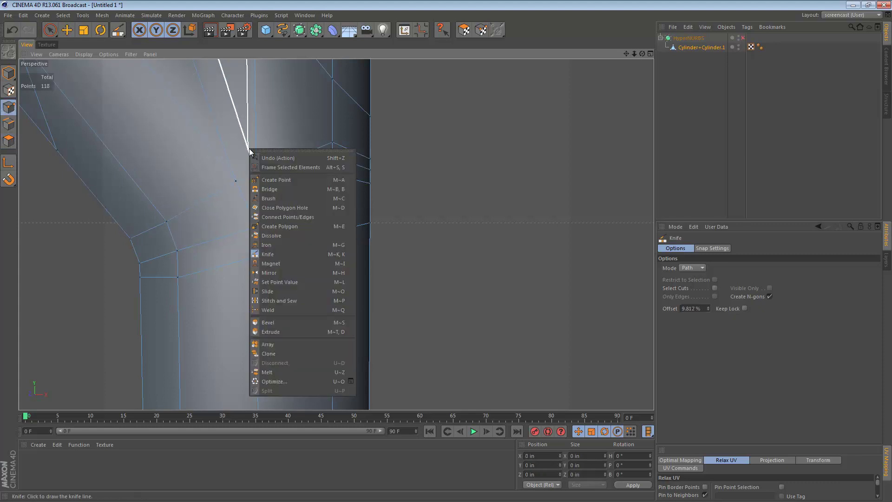
click(279, 291)
drag(264, 195, 93, 166)
alt+right_drag(395, 169, 481, 173)
alt+drag(580, 182, 477, 200)
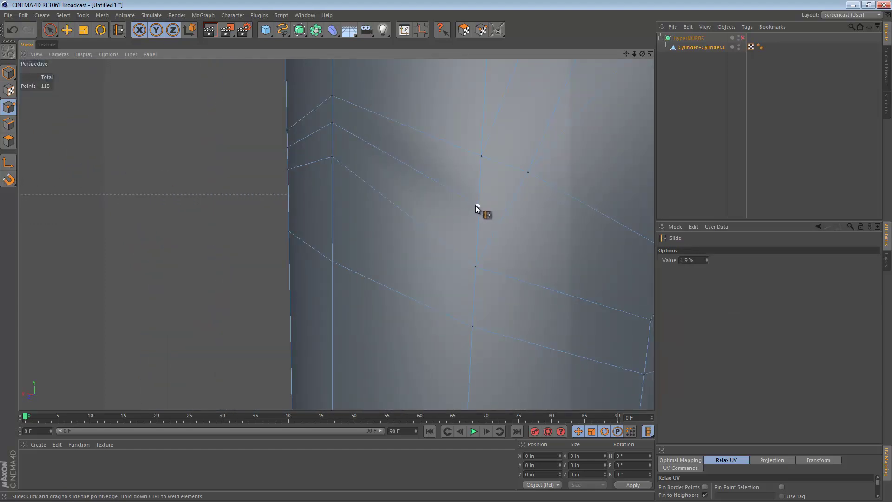
alt+right_drag(546, 187, 459, 191)
mouse_move(459, 191)
alt+mouse_down()
mouse_move(528, 191)
mouse_move(453, 216)
alt+mouse_up()
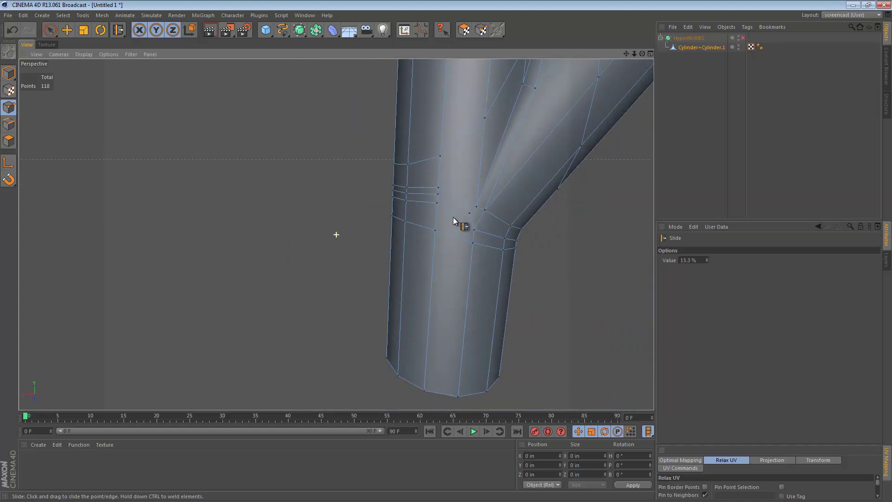
- Select the three middle cut points on one side of the upright cylinder and scale them vertically to about 3.9 in apart
key(space)
click(443, 194)
key(t)
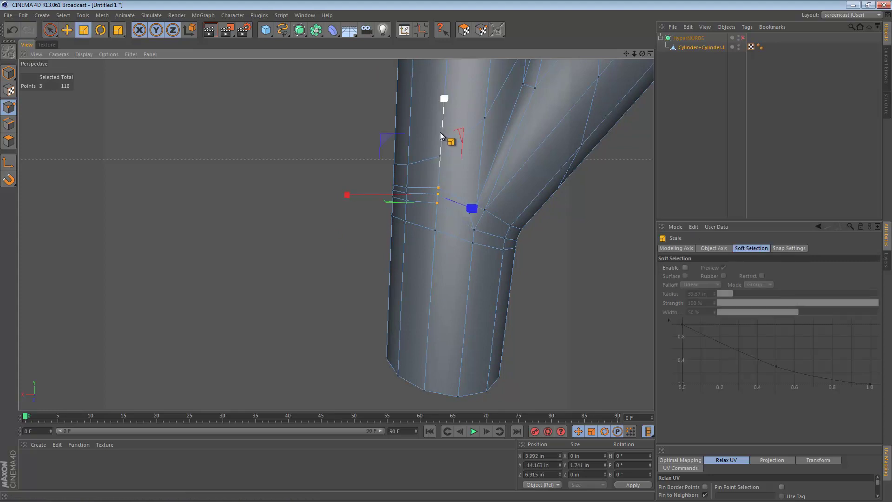
drag(547, 80, 442, 282)
alt+drag(418, 190, 527, 175)
- Select the nine middle cut points around the back of the upright cylinder and scale them vertically to about 3.8 in
key(space)
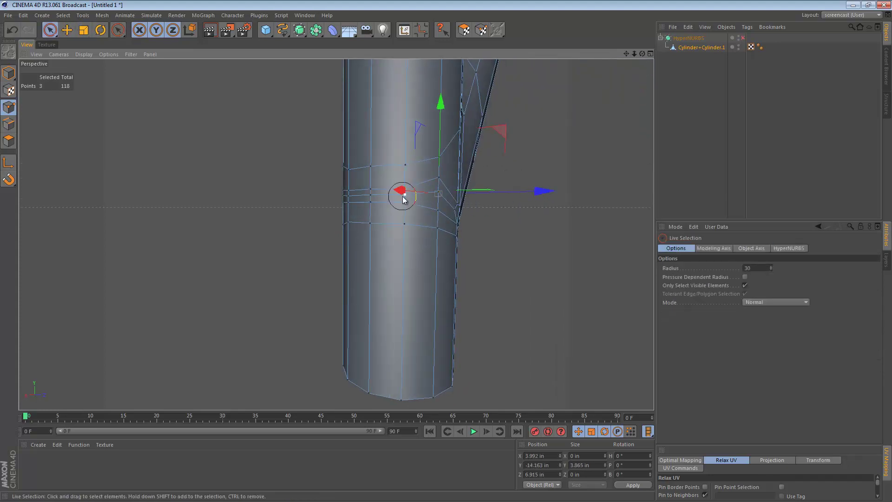
alt+drag(360, 201, 517, 205)
key(t)
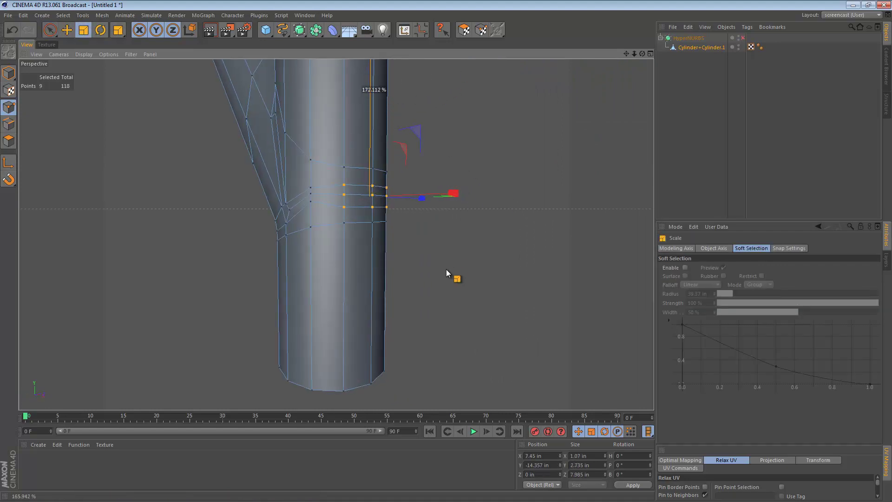
drag(446, 269, 446, 270)
alt+drag(361, 173, 453, 174)
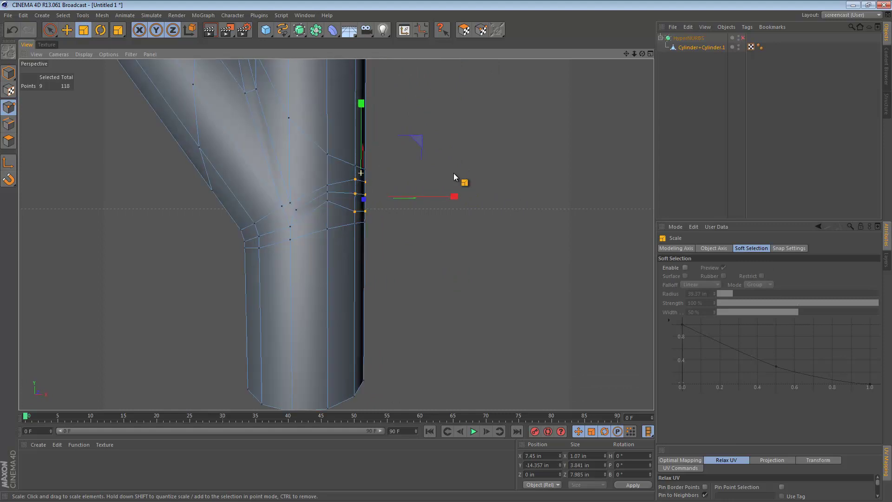
- Select the three matching cut points on the opposite side of the upright cylinder and scale them vertically to about 3.6 in
key(space)
key(space)
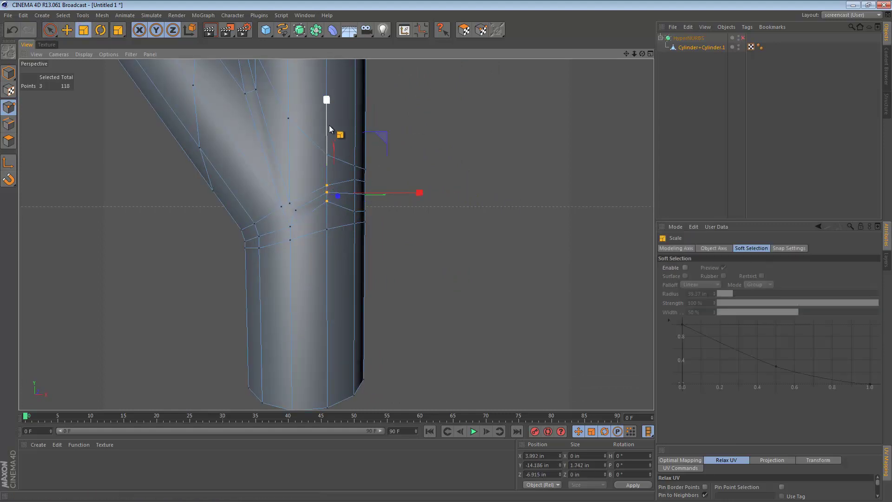
drag(447, 267, 446, 266)
alt+drag(341, 206, 211, 210)
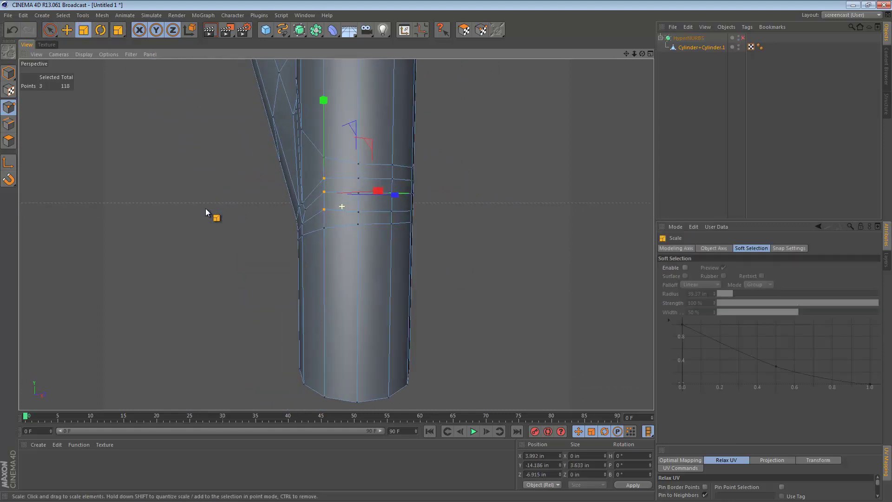
- Try to spread all five cut rows by selecting their 25 points around the back and scaling them vertically
alt+right_drag(348, 219, 322, 225)
key(space)
click(337, 221)
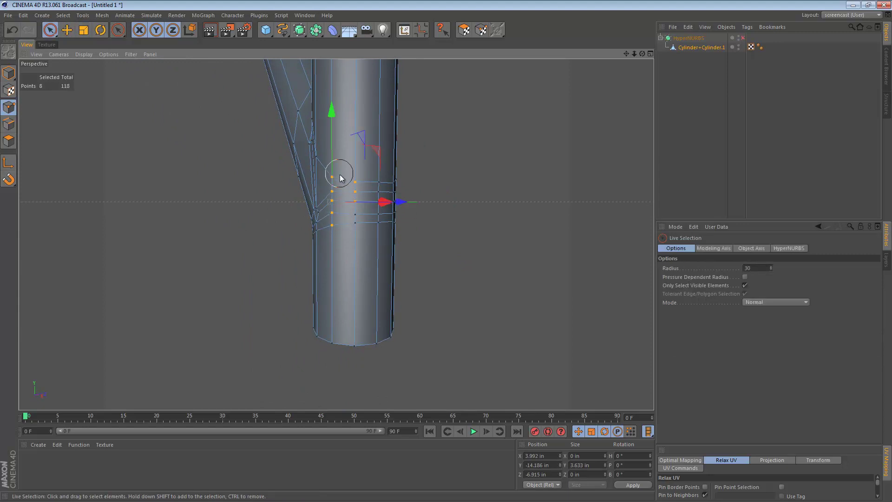
alt+drag(374, 198, 308, 229)
alt+drag(416, 225, 324, 234)
key(t)
drag(402, 107, 433, 228)
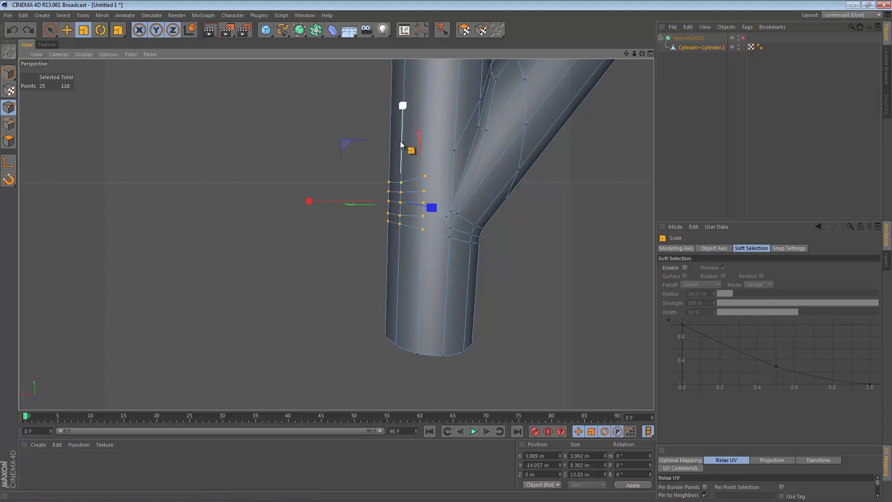
mouse_move(403, 106)
mouse_down()
mouse_move(404, 116)
mouse_move(405, 97)
mouse_up()
- In object mode, turn on the HyperNURBS and examine the smoothed joint up close
click(9, 73)
click(331, 188)
alt+right_drag(482, 149, 436, 174)
alt+middle_drag(436, 174, 384, 196)
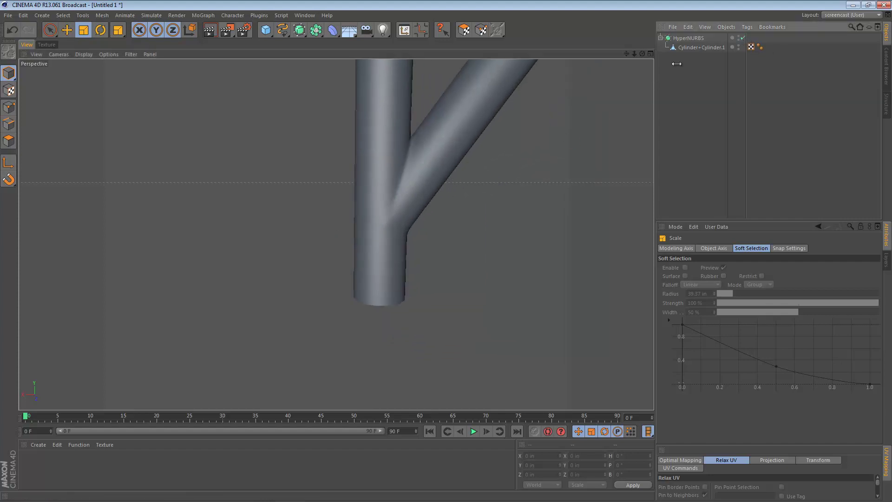
mouse_move(450, 165)
alt+mouse_down()
mouse_move(313, 157)
mouse_move(440, 160)
alt+mouse_up()
alt+right_drag(441, 162, 377, 176)
mouse_move(410, 182)
alt+mouse_down()
mouse_move(491, 161)
mouse_move(437, 166)
mouse_move(418, 183)
alt+mouse_up()
alt+right_drag(429, 186, 527, 181)
alt+middle_drag(435, 156, 422, 189)
- Select the child mesh and undo the last vertical scaling of the cut rows
click(686, 47)
alt+drag(356, 206, 398, 196)
key(ctrl+z)
key(ctrl+z)
key(ctrl+z)
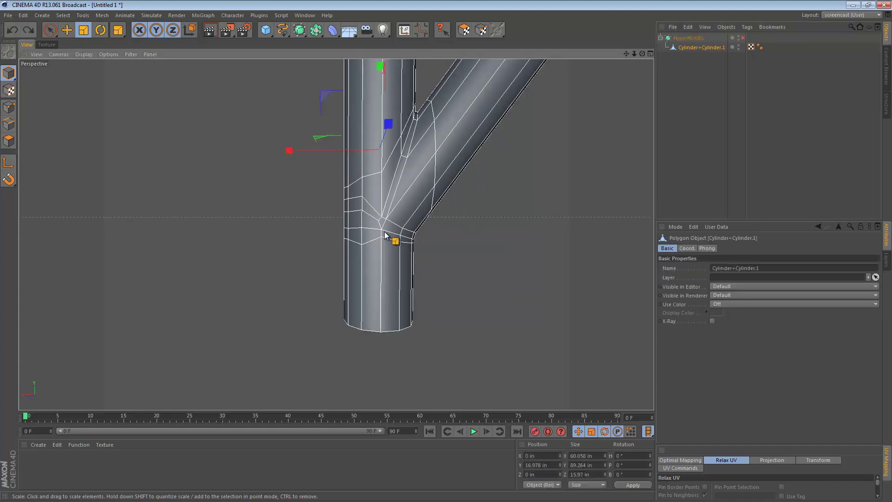
- In point mode, select the eight points clustered at the joint on both sides and relax them with the Brush in Smooth mode
click(10, 109)
alt+right_drag(346, 230, 390, 232)
alt+drag(390, 234, 337, 262)
key(space)
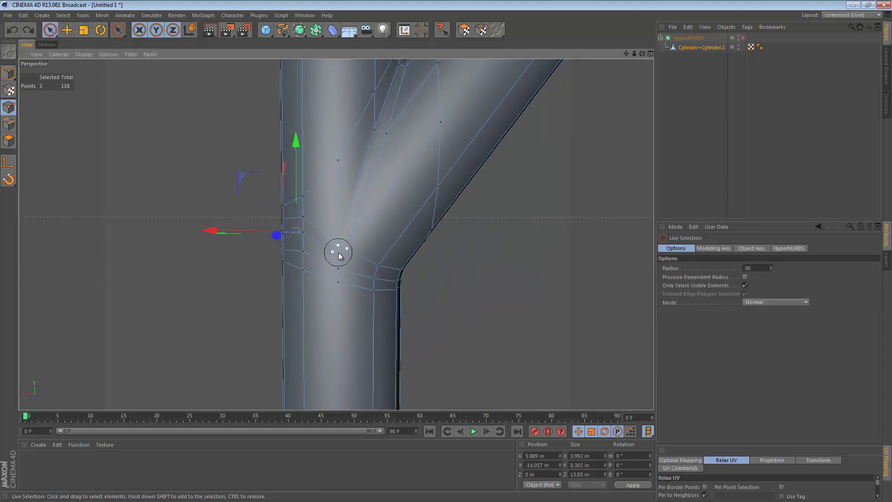
alt+drag(366, 225, 25, 247)
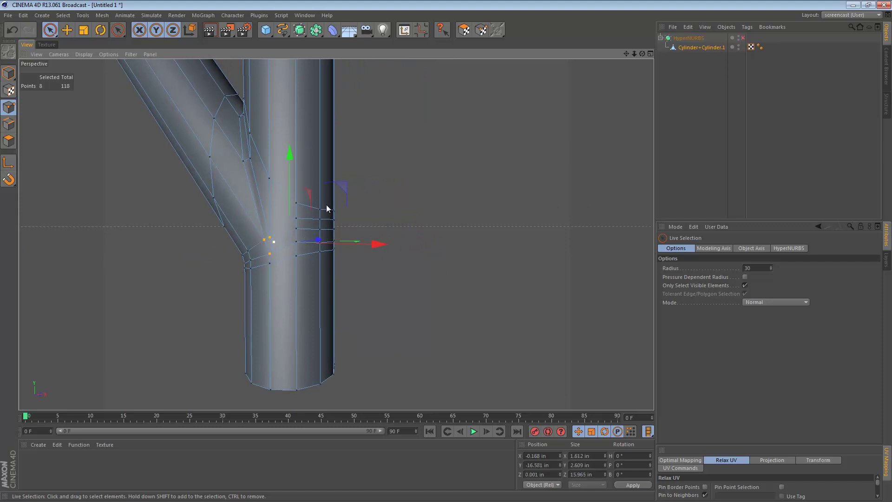
right_click(463, 112)
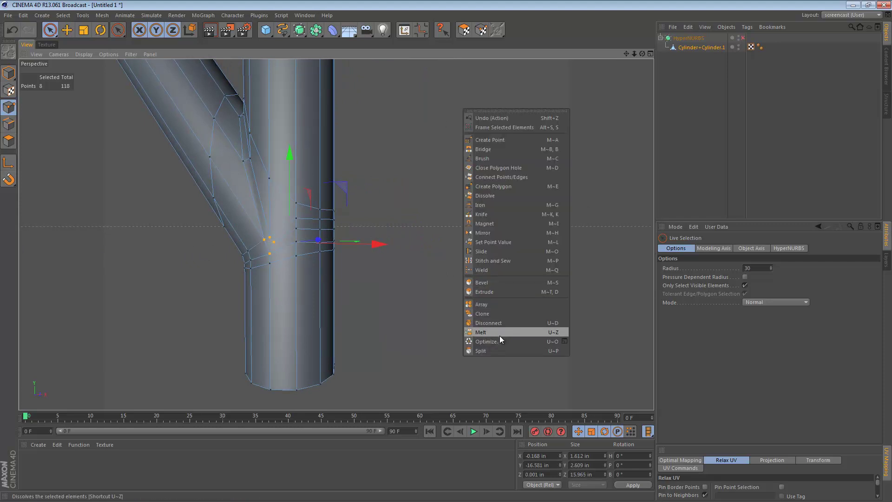
click(504, 159)
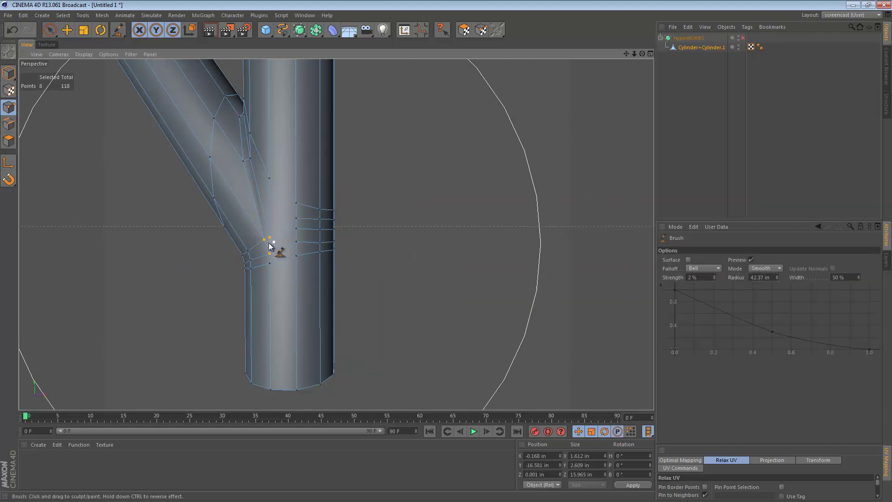
mouse_move(268, 239)
mouse_down()
mouse_move(295, 239)
mouse_move(262, 222)
mouse_move(277, 255)
mouse_move(298, 232)
mouse_move(255, 221)
mouse_move(311, 199)
mouse_move(144, 200)
mouse_move(450, 273)
mouse_move(448, 243)
mouse_up()
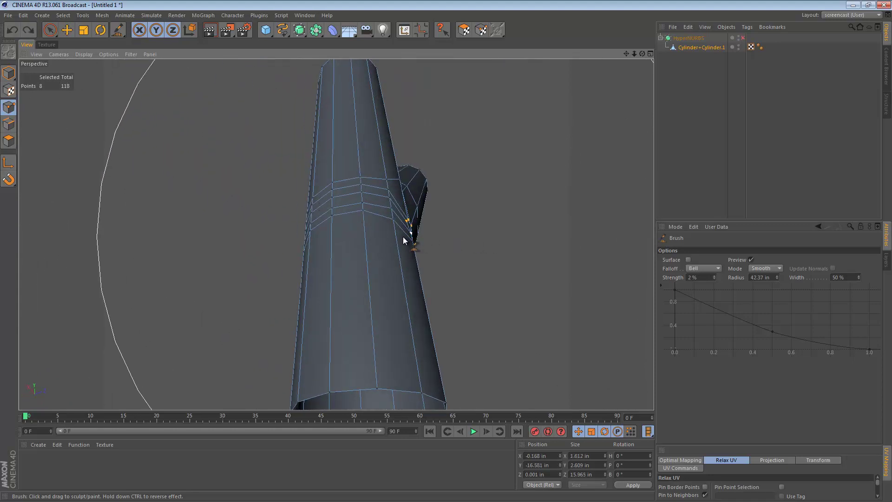
key(ctrl+shift+z)
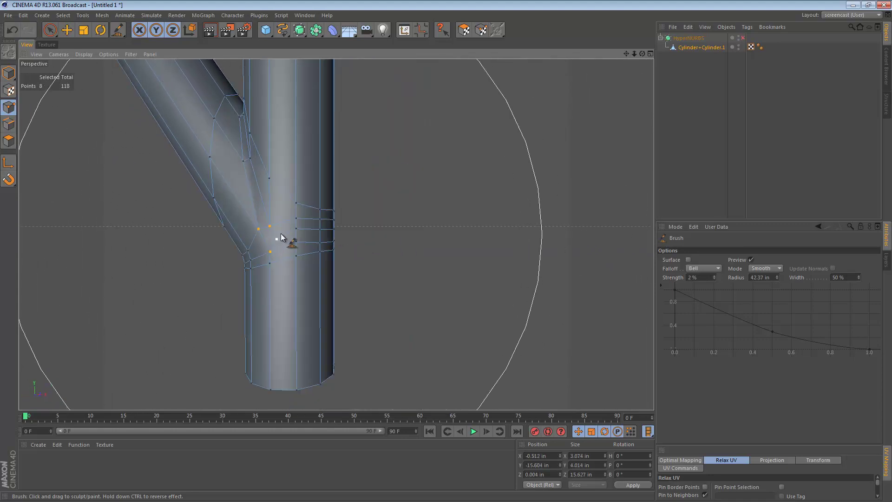
drag(284, 236, 333, 232)
- Extend the selection to twelve points with the neighbours beneath the branch on both sides and smooth them with the Brush
key(space)
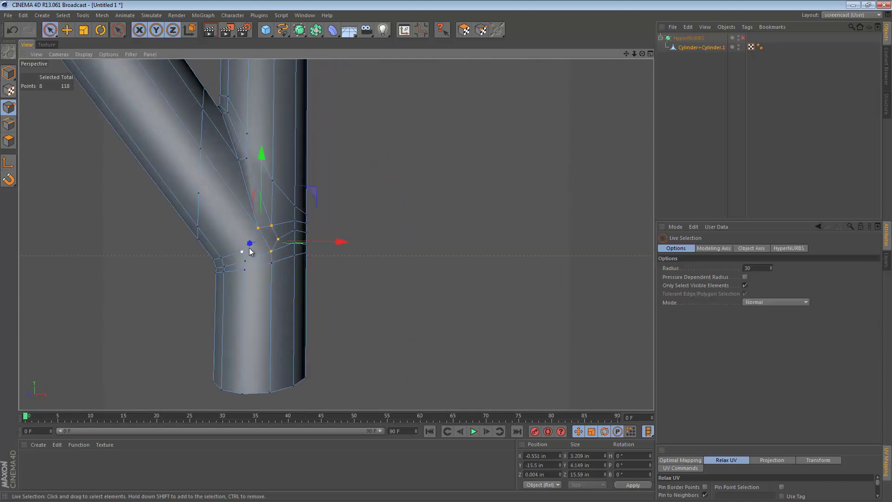
alt+drag(265, 214, 378, 244)
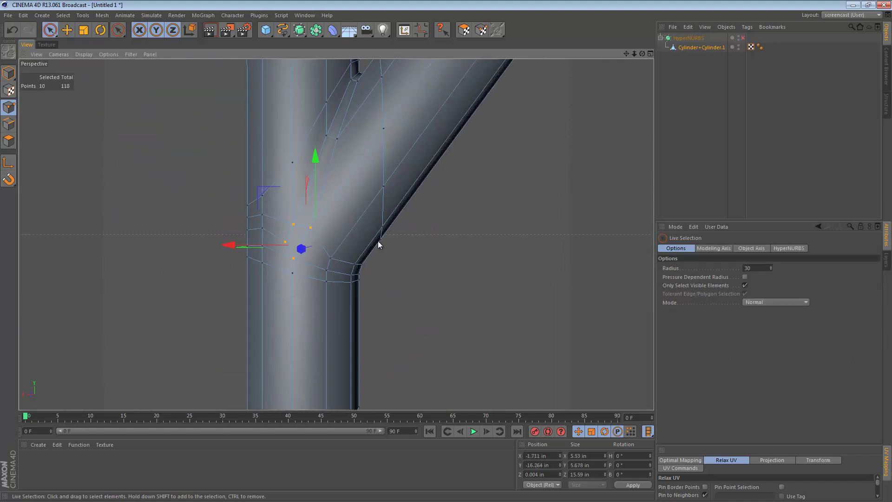
right_click(340, 263)
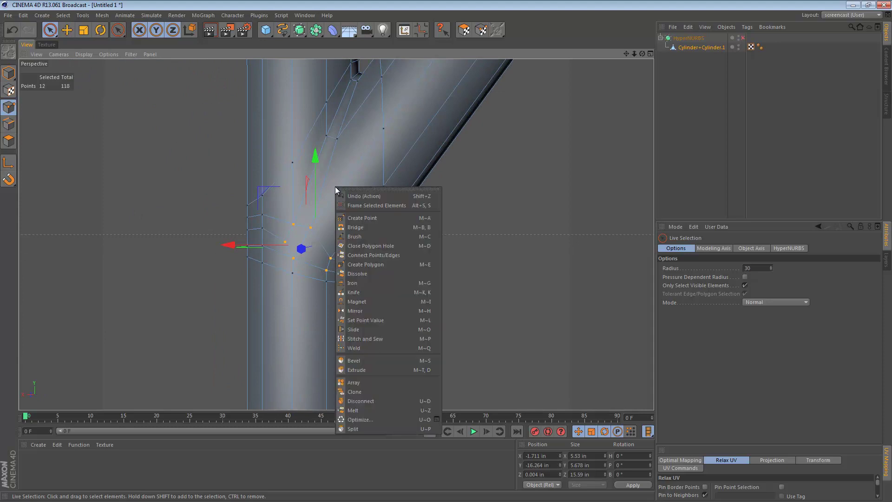
click(366, 239)
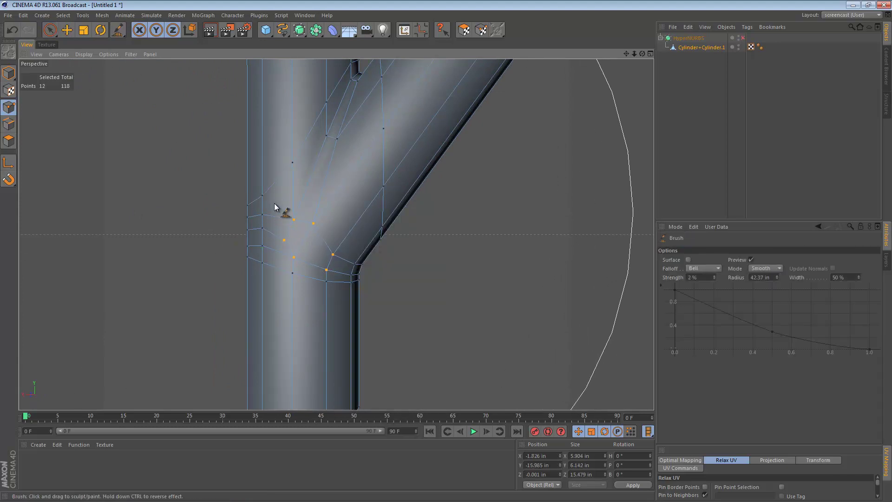
- Return to object mode, deselect the mesh, and enable the HyperNURBS to preview the refined joint
click(8, 73)
click(200, 137)
click(743, 38)
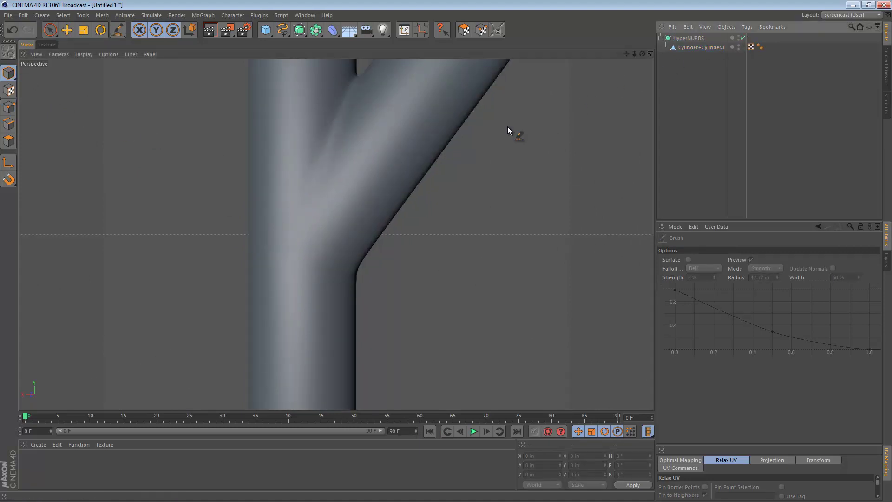
scroll(325, 150, down, 5)
alt+right_drag(319, 150, 384, 137)
alt+middle_drag(384, 138, 364, 214)
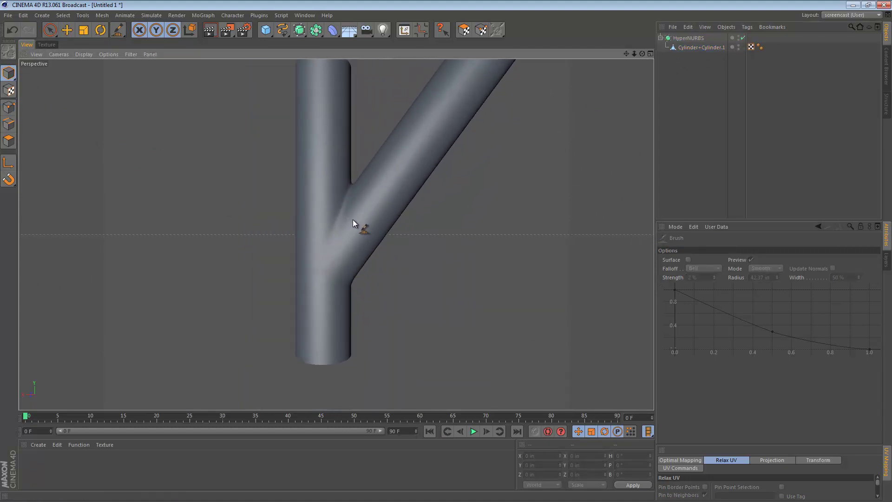
alt+right_drag(364, 214, 373, 194)
mouse_move(373, 194)
alt+mouse_down()
mouse_move(394, 200)
mouse_move(382, 208)
alt+mouse_up()
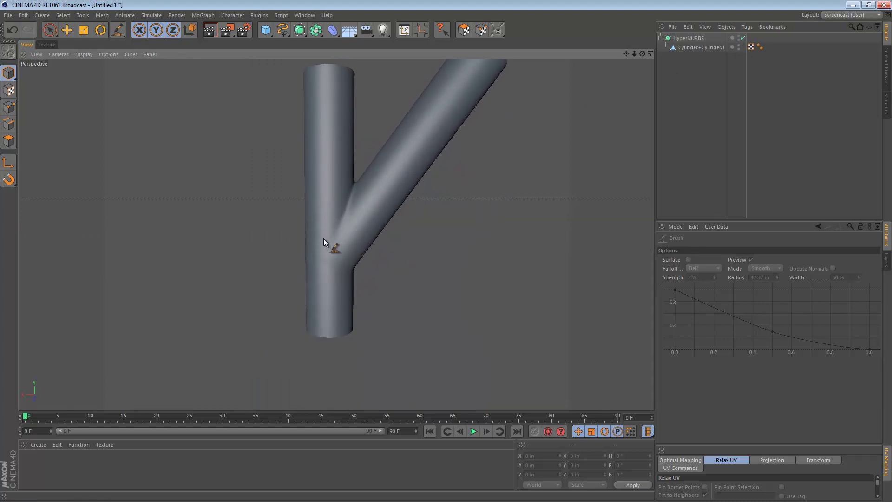
- Inspect the smoothed pipes from above and below, looking inside the open end toward the joint
alt+drag(328, 239, 317, 133)
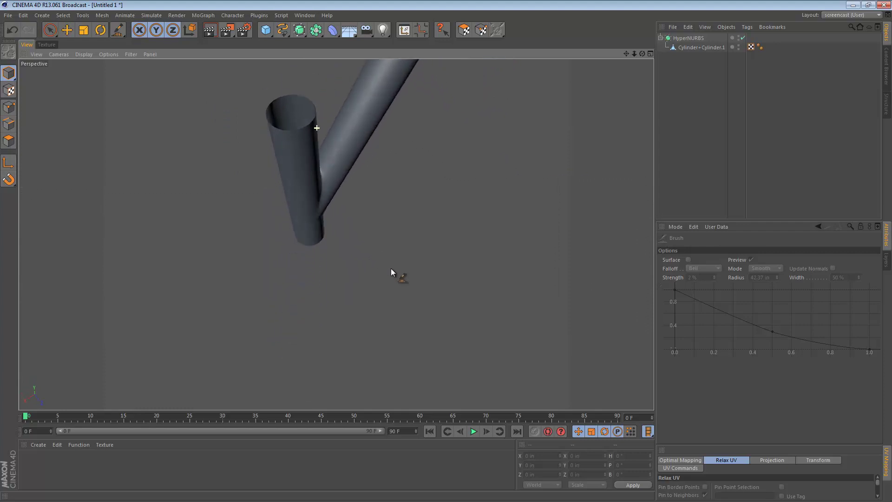
alt+drag(397, 272, 412, 306)
alt+drag(288, 160, 361, 201)
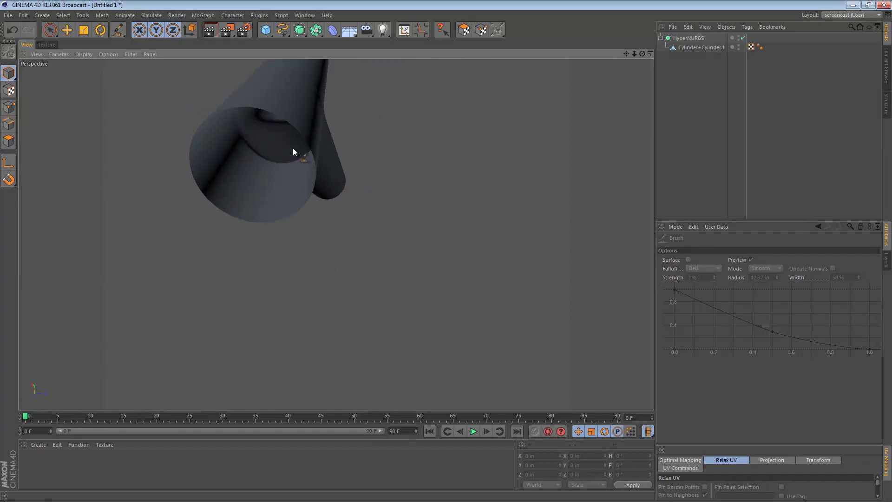
alt+right_drag(292, 146, 358, 136)
alt+drag(358, 139, 338, 235)
- Show the subdivided mesh lines over the shading, examine the edge flow around the joint, and reduce the display to isoparm lines
click(8, 74)
scroll(279, 169, down, 5)
alt+middle_drag(289, 180, 314, 222)
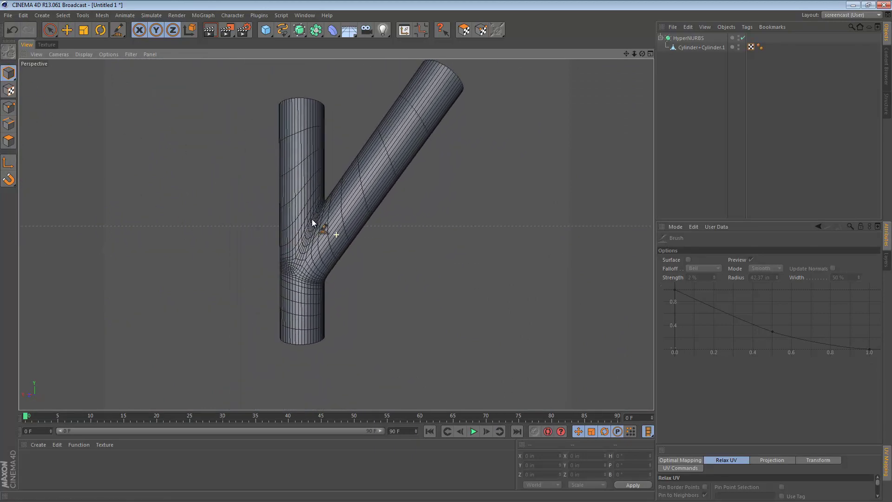
alt+drag(315, 235, 351, 235)
alt+right_drag(350, 216, 312, 216)
alt+middle_drag(318, 216, 343, 218)
alt+right_drag(339, 218, 360, 219)
alt+drag(360, 219, 353, 247)
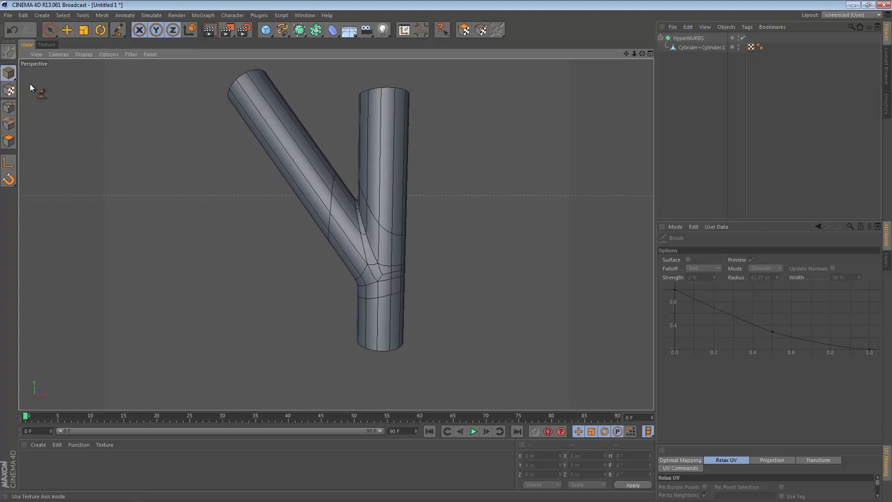
- Activate the Move tool in place of the Brush
click(77, 15)
click(69, 29)
click(69, 30)
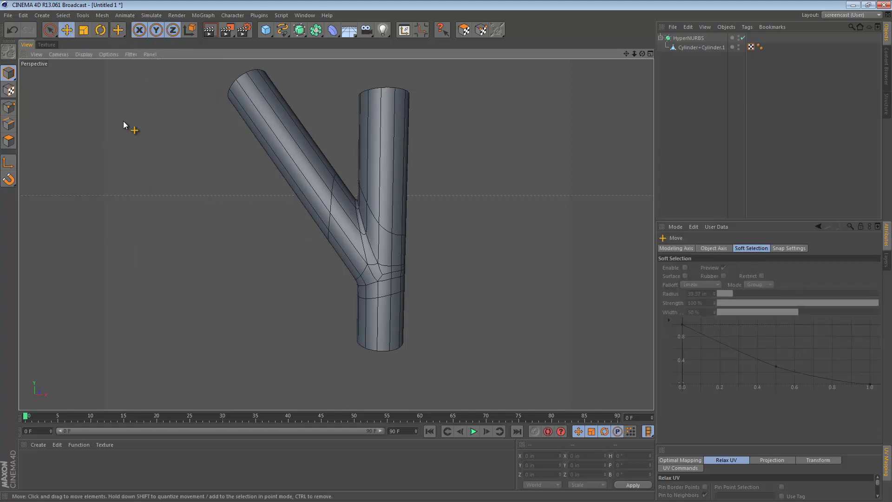